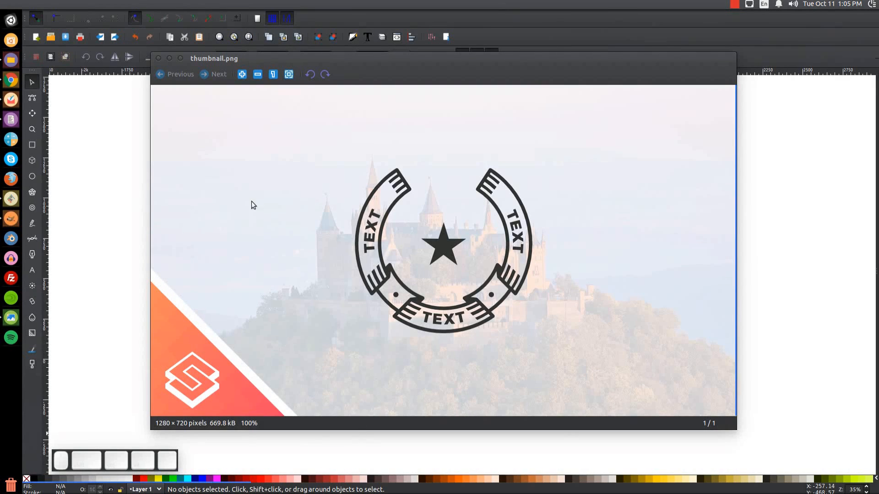
Minimize the Image Viewer showing thumbnail.png to reveal Inkscape's blank New document 1 canvas.
click(169, 59)
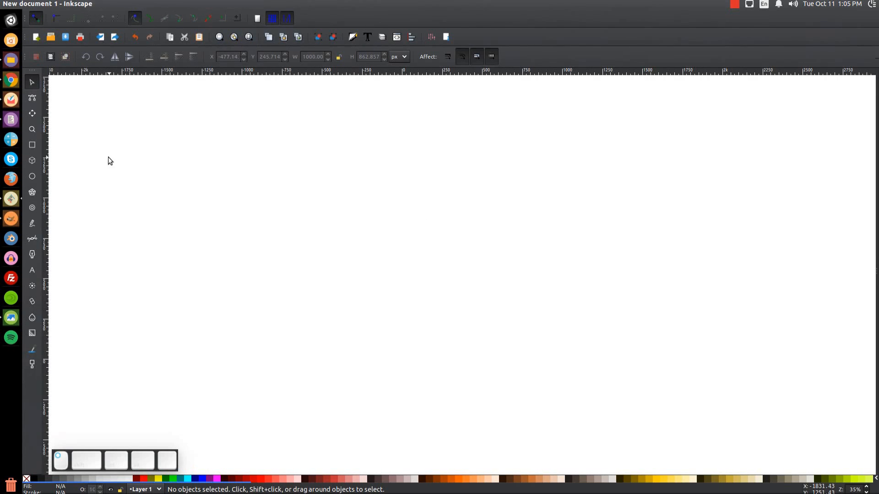
Zoom the page to 1:1 and dock Align and Distribute, relative to Last selected.
click(82, 4)
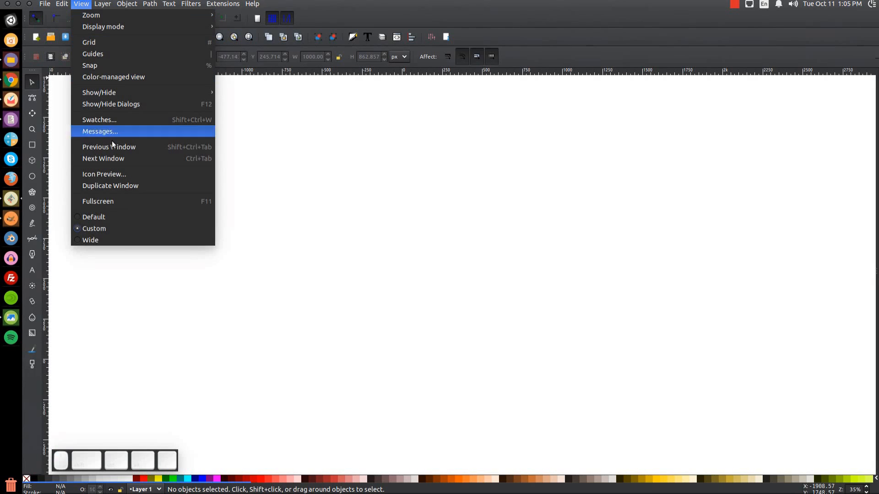
mouse_move(123, 15)
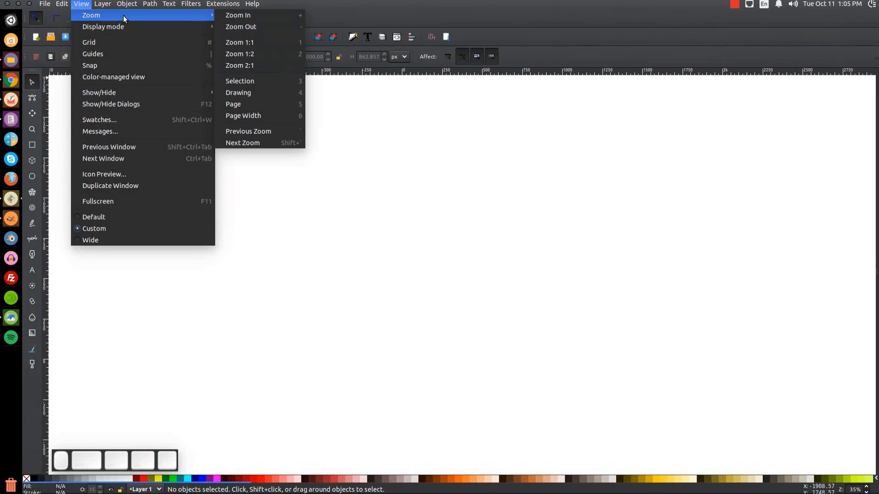
click(255, 46)
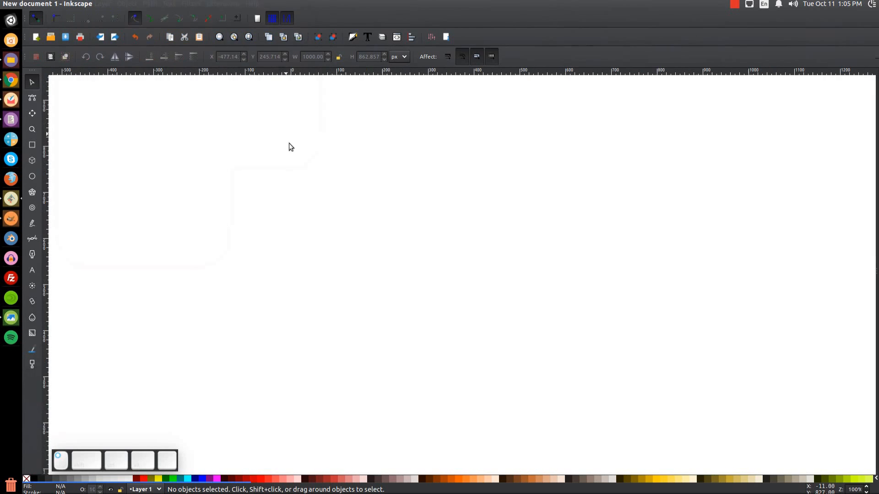
click(410, 42)
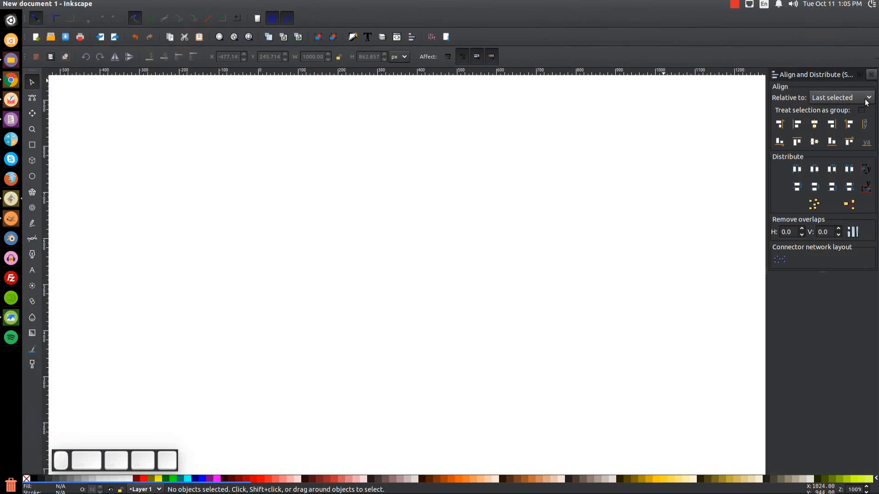
click(844, 98)
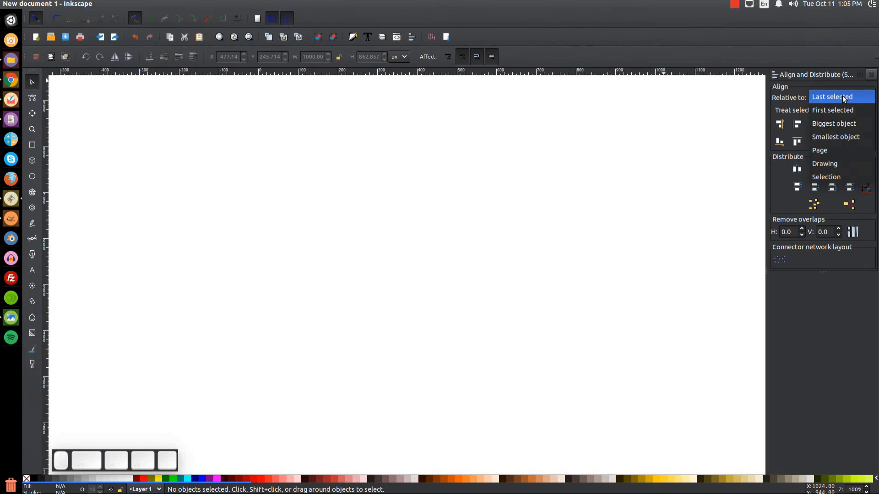
click(844, 98)
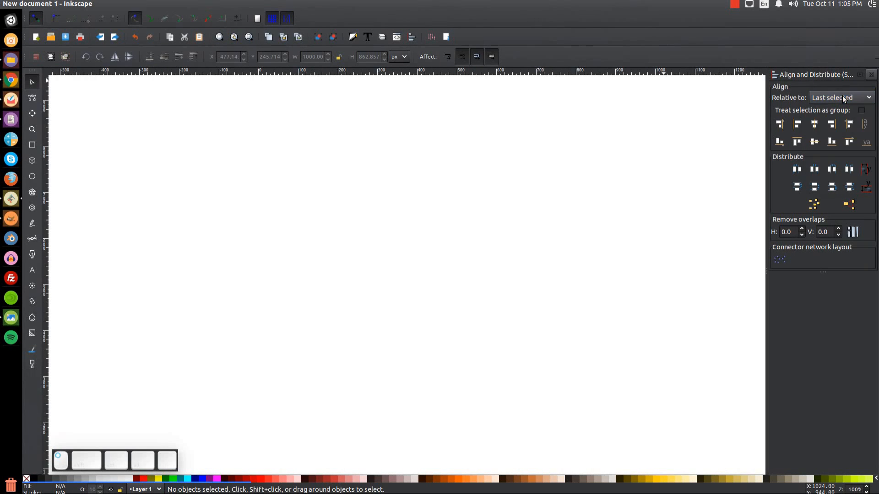
Dock Fill and Stroke, keep stroke-width scaling off, and pick the Ellipse tool.
click(353, 37)
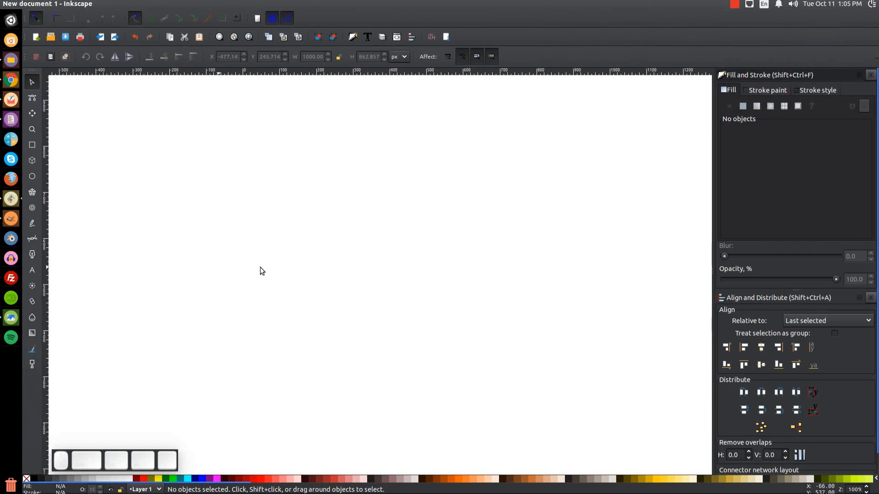
click(449, 60)
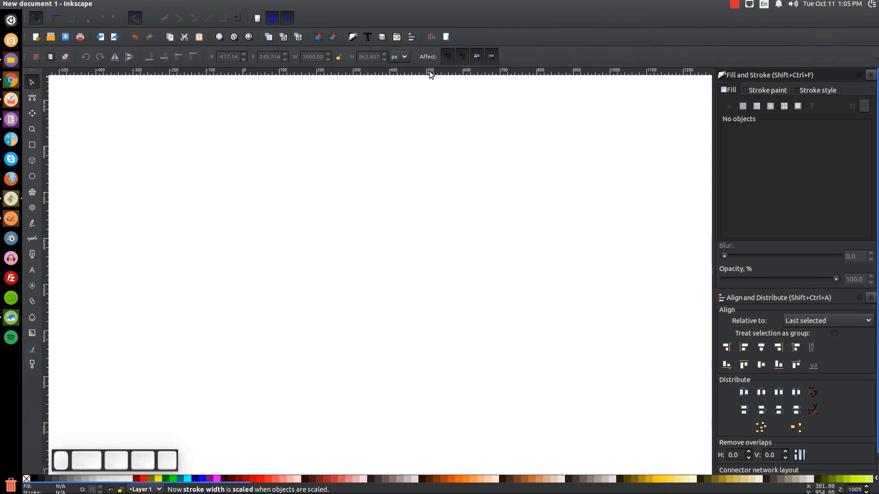
click(449, 62)
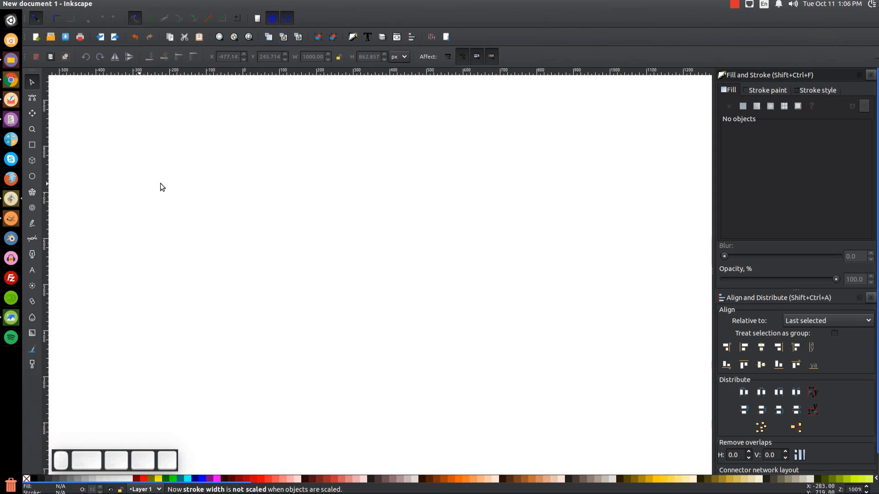
click(35, 179)
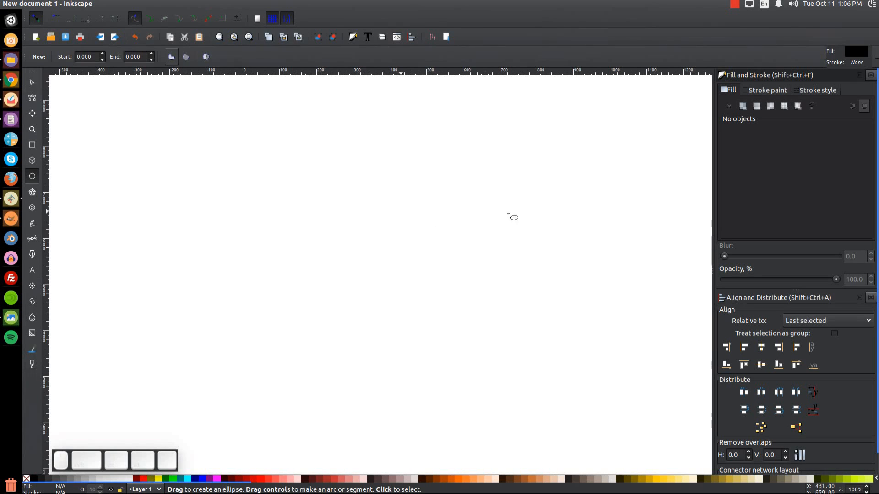
Draw a circle and move it near the centre of the page.
drag(343, 242, 411, 310)
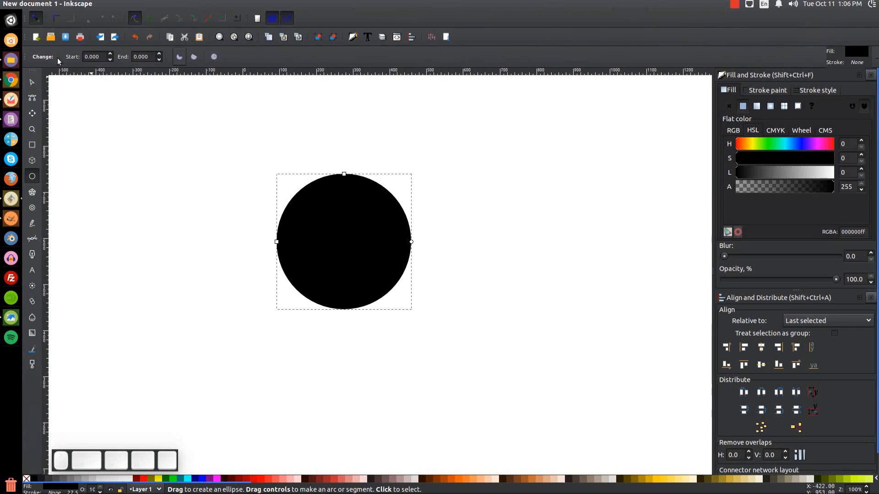
click(32, 82)
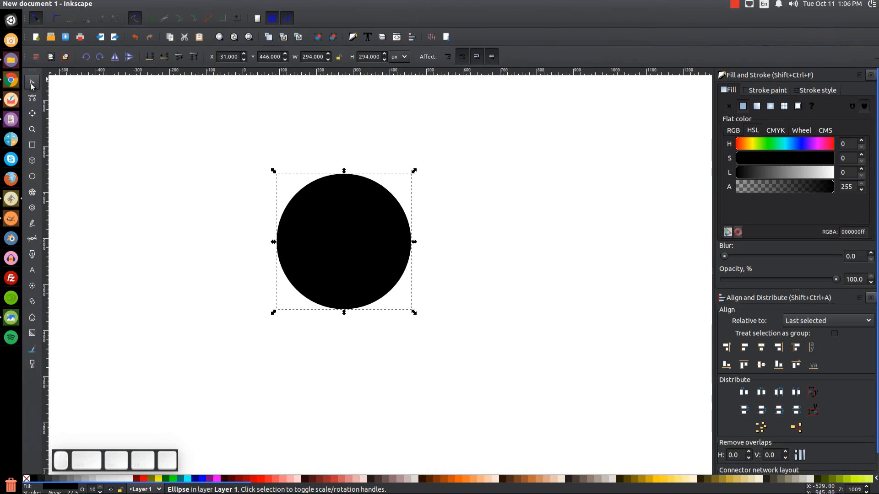
drag(335, 235, 387, 249)
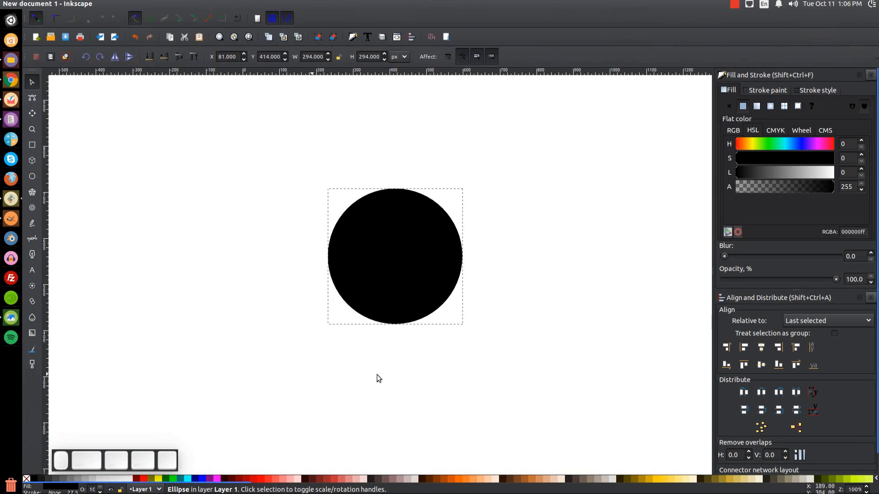
drag(355, 212, 403, 313)
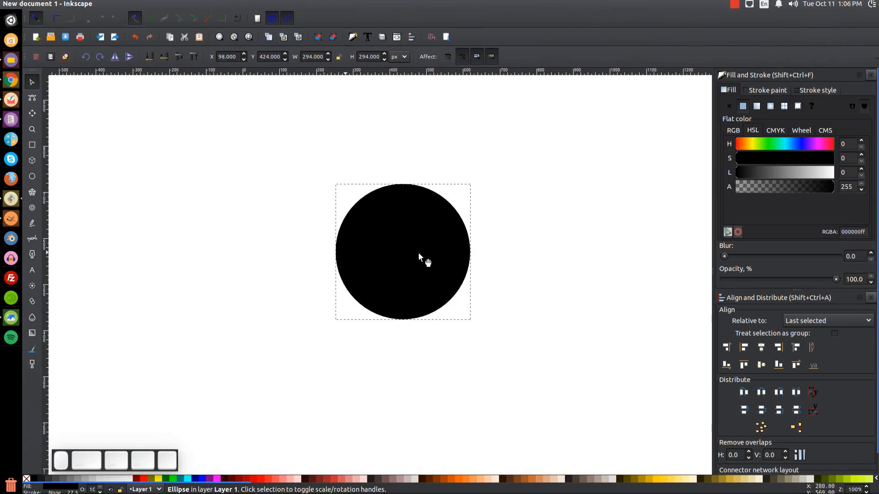
Give the circle a red stroke and set its fill to No paint.
shift+click(144, 483)
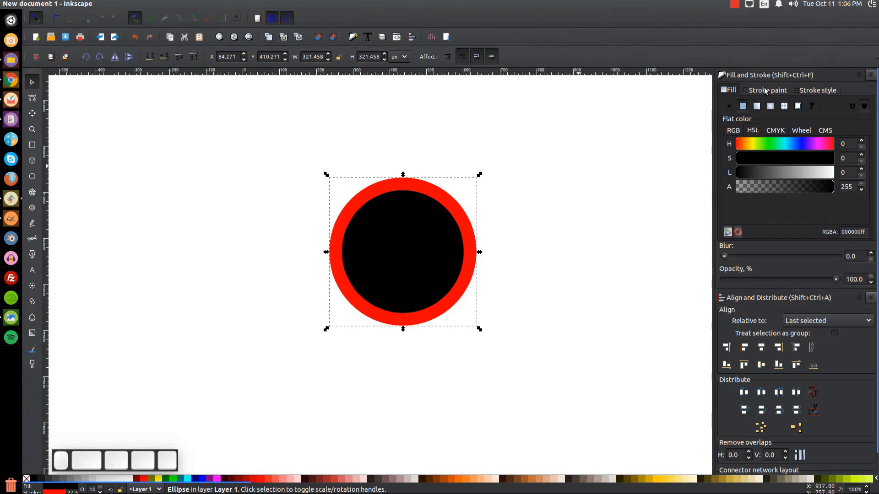
click(727, 88)
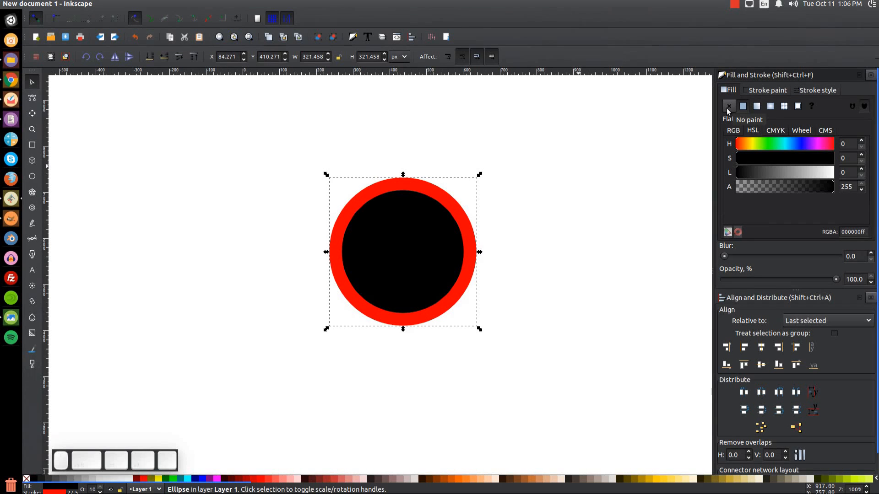
click(728, 108)
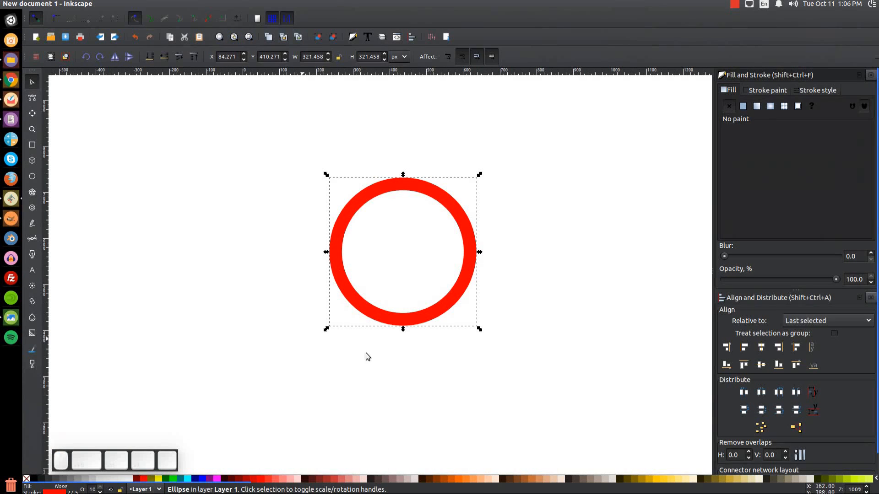
click(815, 91)
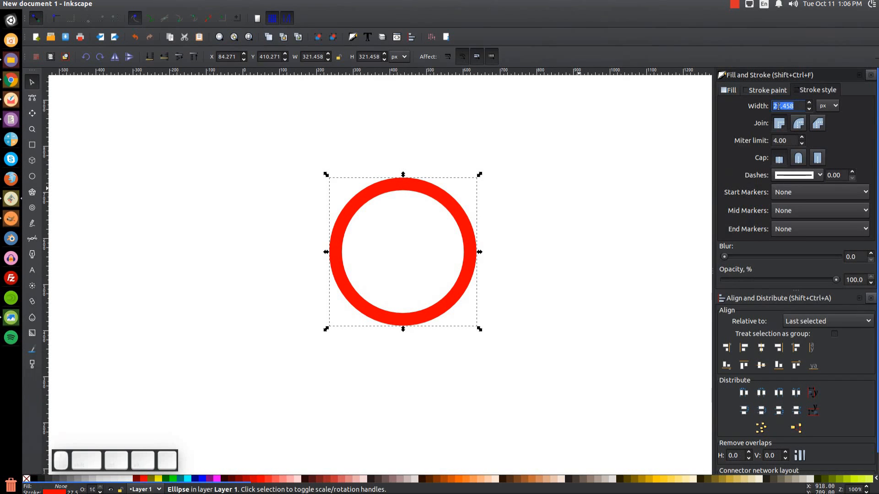
Set the ring's stroke width to 40 px and lower its opacity to 58.2%.
click(800, 106)
drag(799, 106, 737, 104)
text(40)
key(Return)
drag(432, 202, 448, 209)
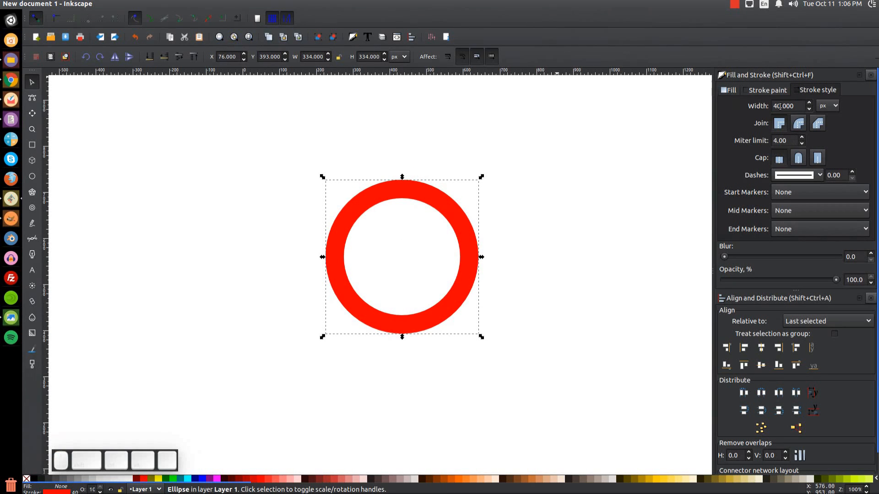
drag(836, 280, 790, 283)
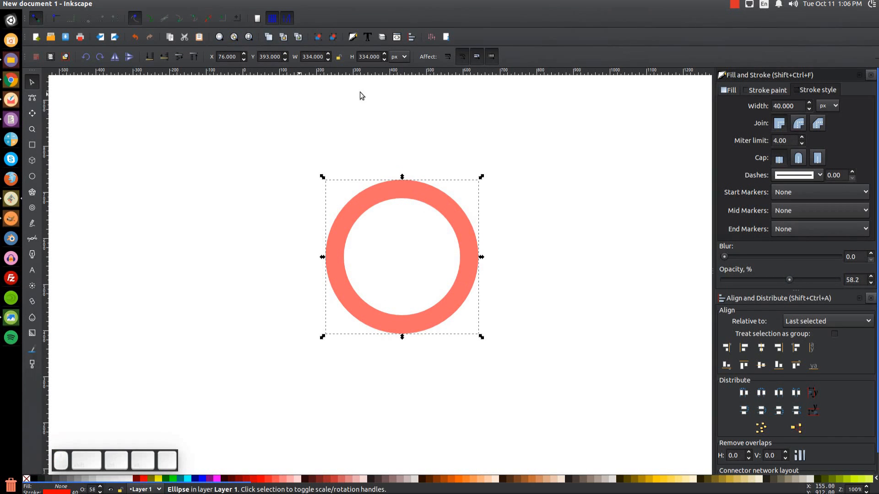
Lock the width/height ratio and resize the ring to 300 × 300 px.
click(338, 58)
double_click(312, 57)
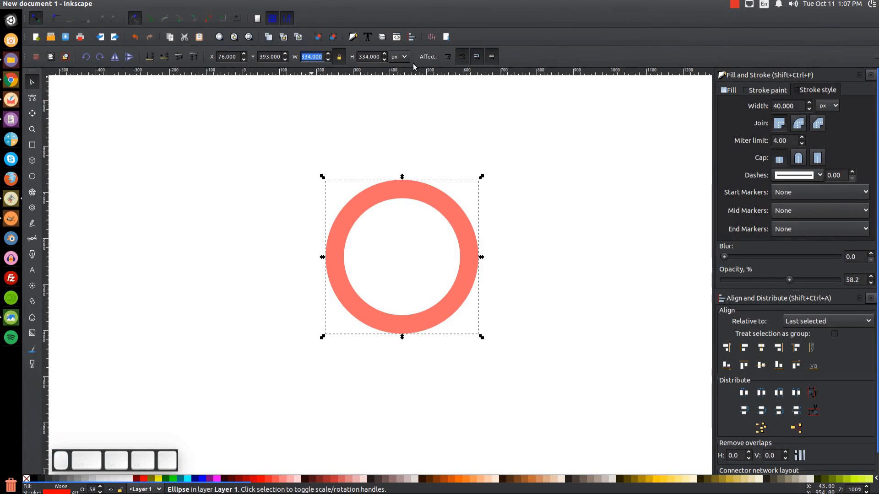
text(300)
key(Return)
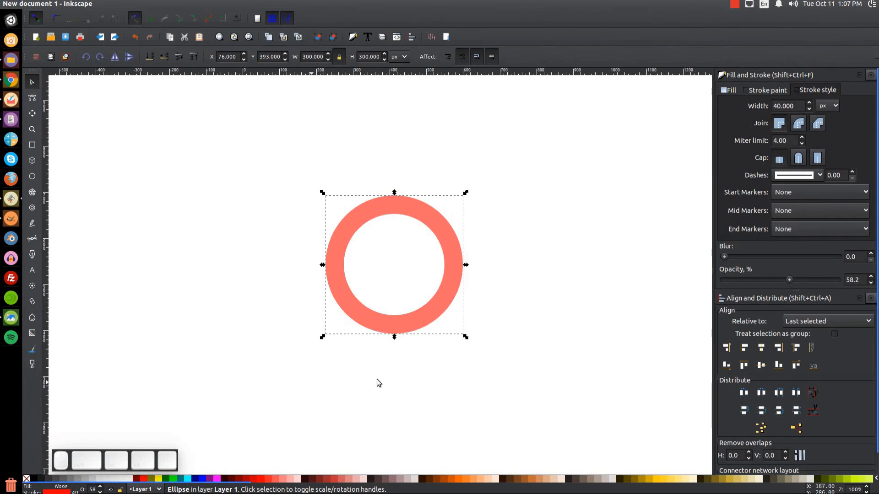
Duplicate the ring, colour the copy purple, and enlarge it evenly around its centre.
drag(450, 291, 466, 270)
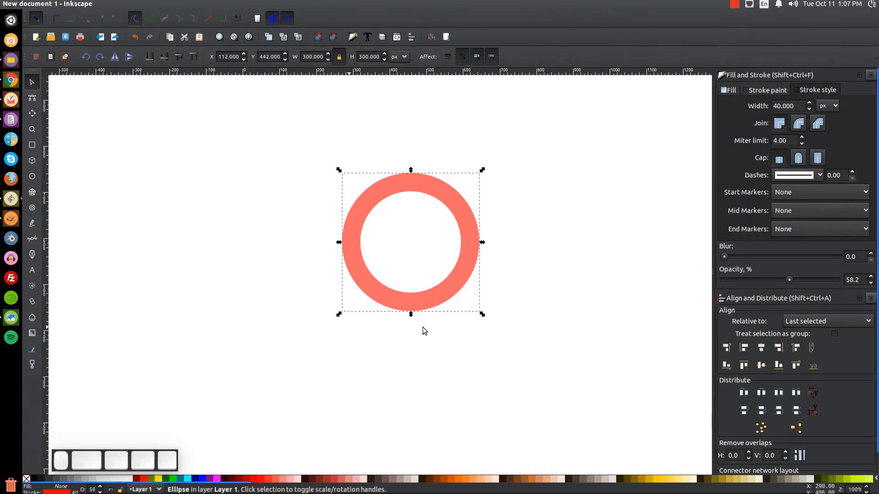
drag(435, 182, 436, 188)
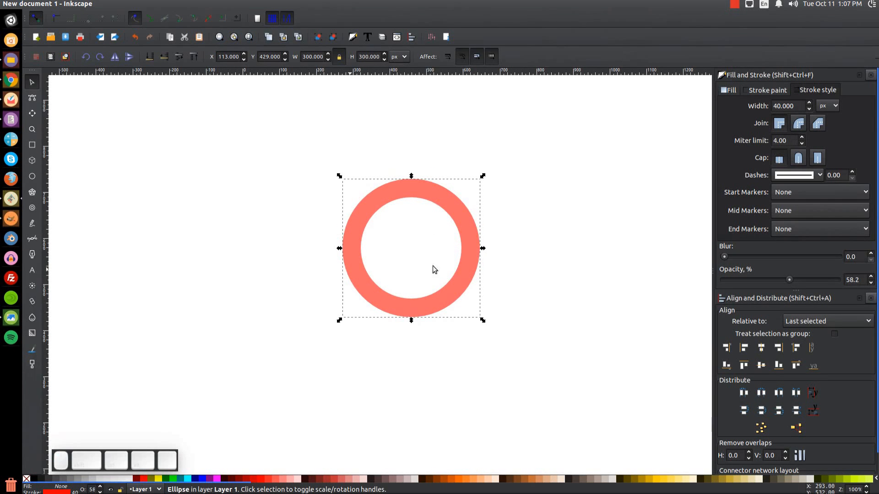
key(ctrl+d)
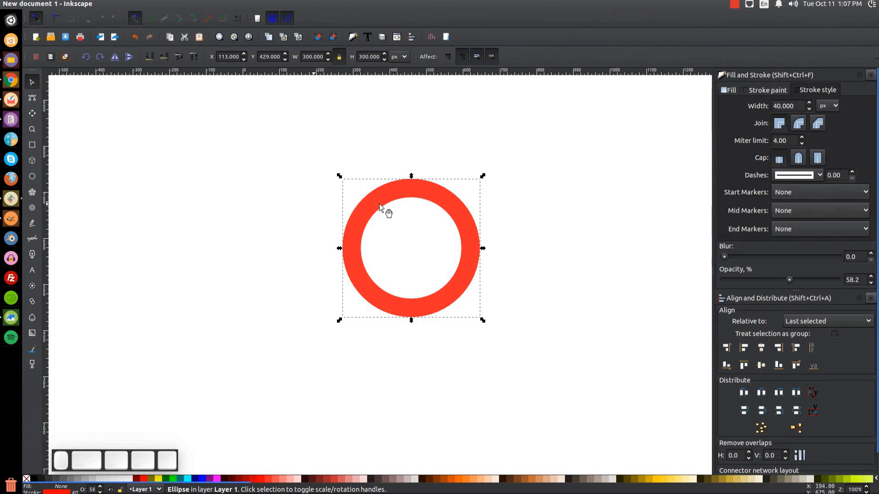
key(shift)
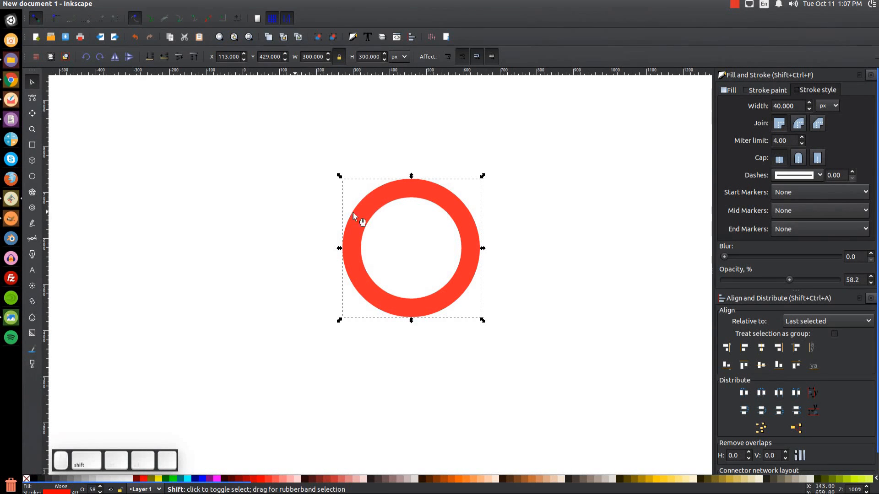
shift+click(212, 479)
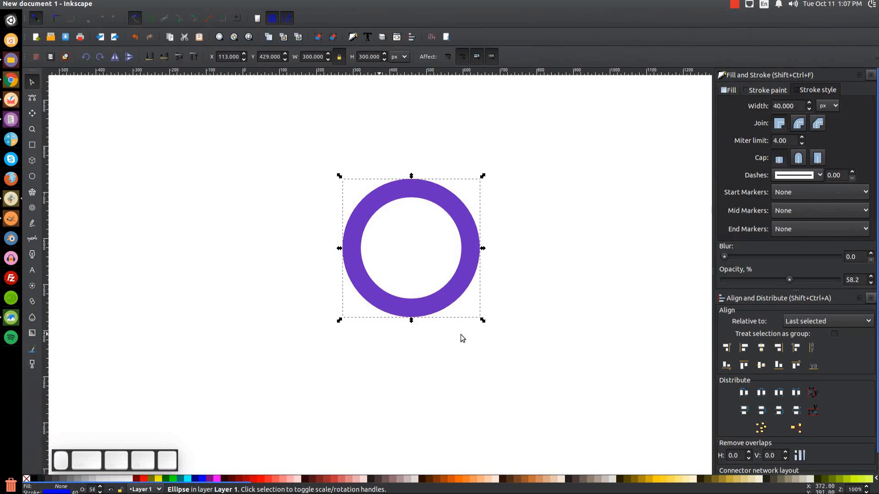
key(ctrl+shift)
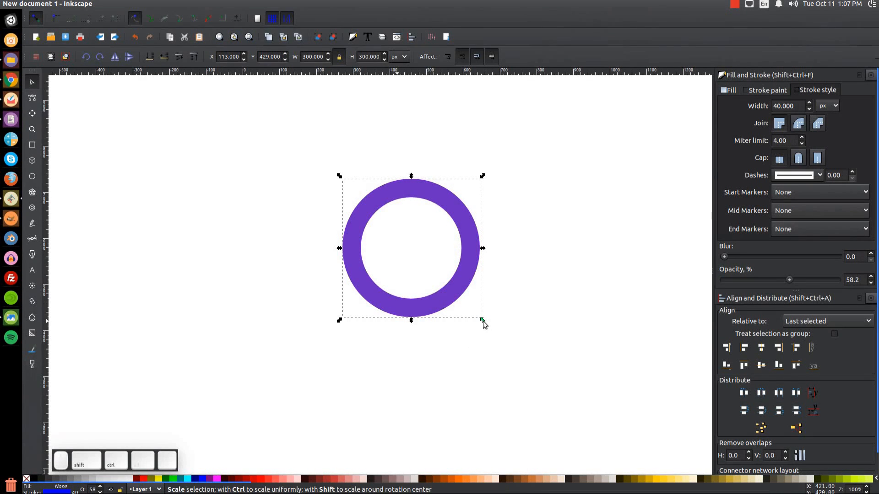
drag(483, 321, 493, 326)
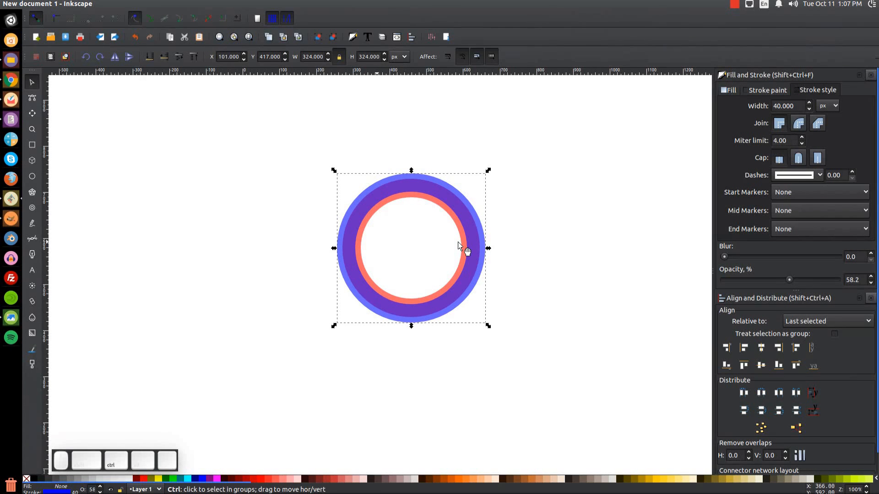
Copy the ring to the left, then apply Stroke to Path to the two centre rings.
key(ctrl+d)
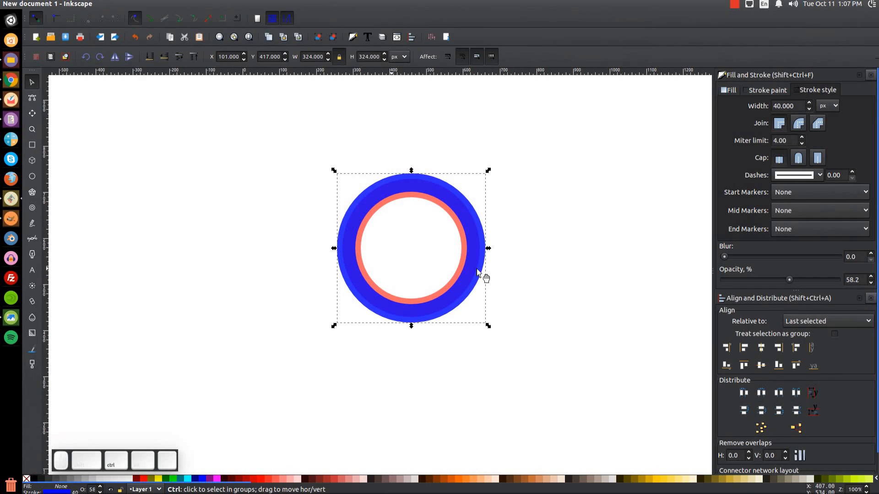
drag(464, 265, 195, 261)
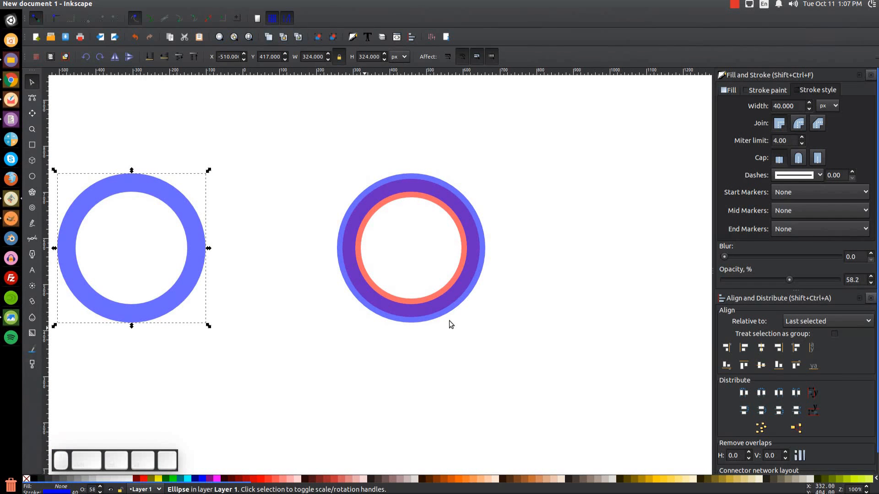
drag(602, 399, 283, 112)
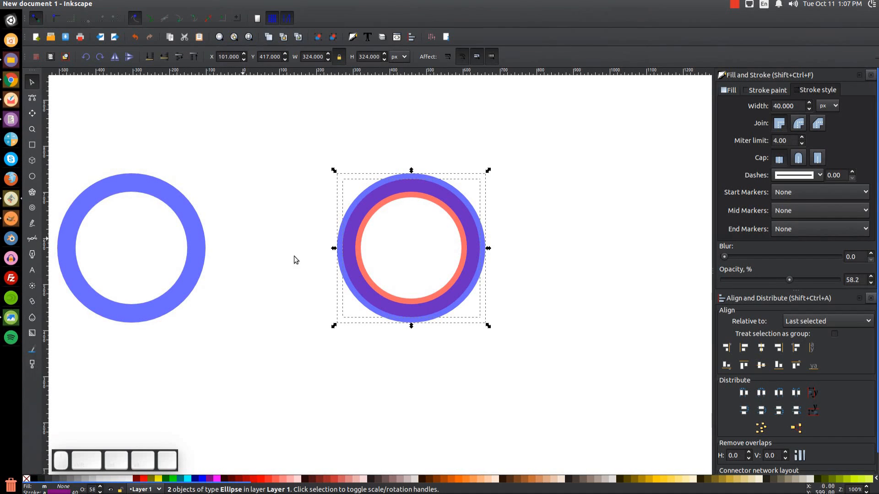
click(150, 3)
click(170, 27)
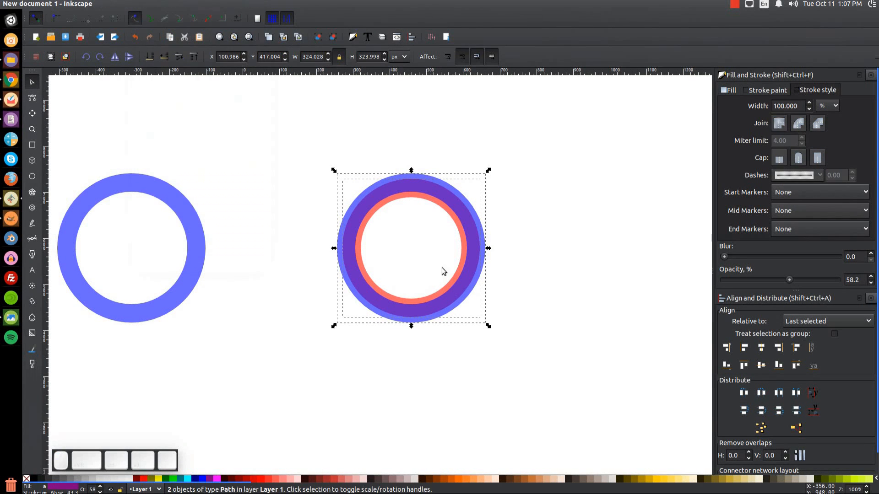
click(444, 367)
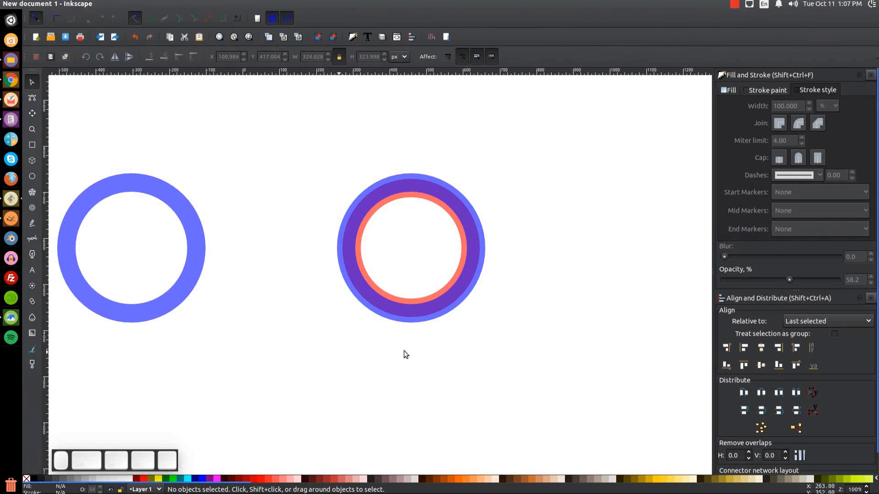
Draw a green, stroke-free rectangle over the ring's bottom, centred on its vertical axis.
click(33, 145)
drag(398, 272, 433, 347)
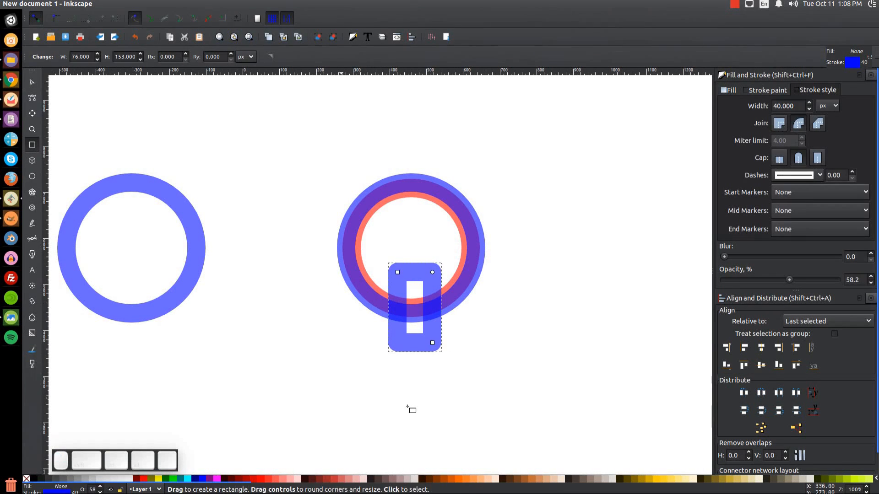
click(168, 479)
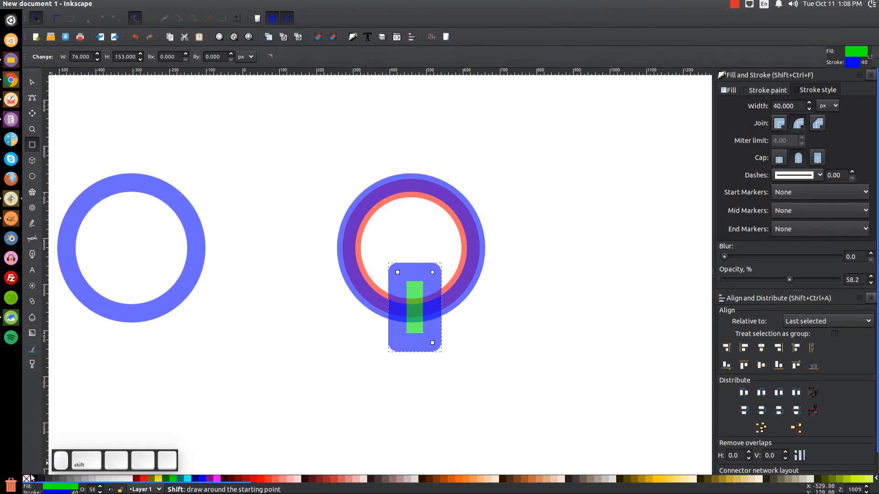
shift+click(26, 480)
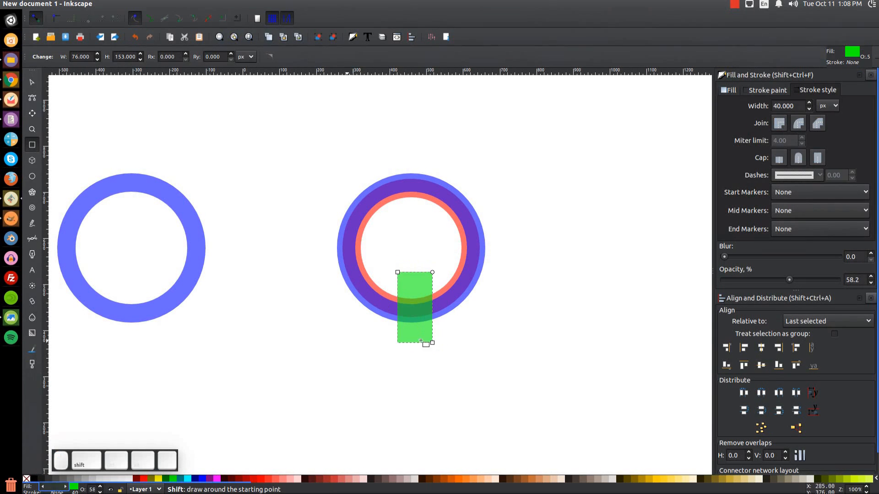
key(s)
mouse_move(412, 315)
mouse_down()
mouse_move(436, 310)
mouse_move(422, 316)
mouse_up()
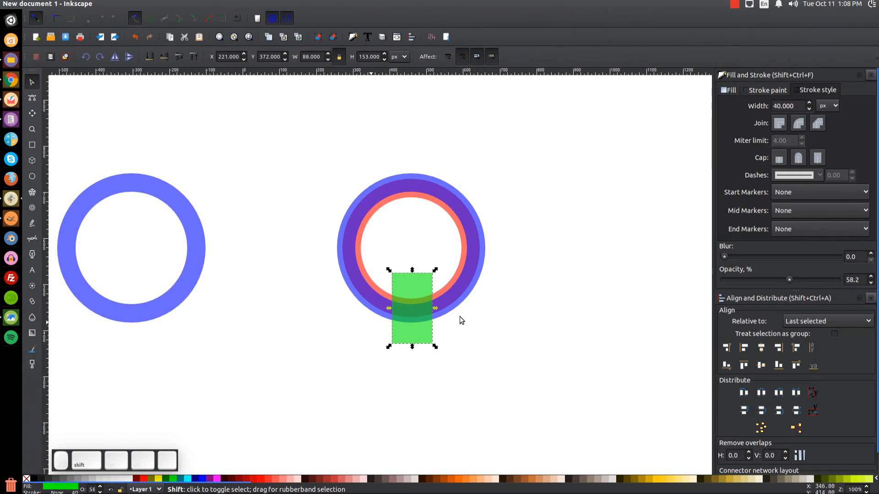
shift+click(484, 239)
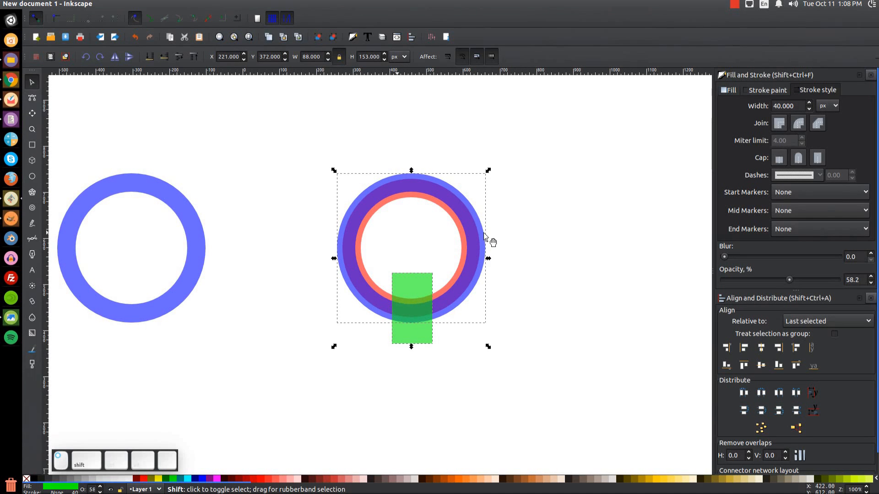
click(761, 348)
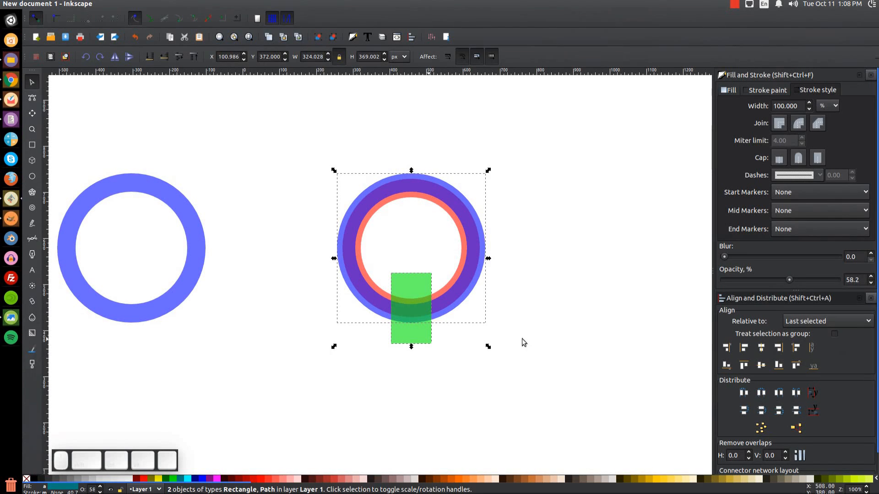
click(549, 306)
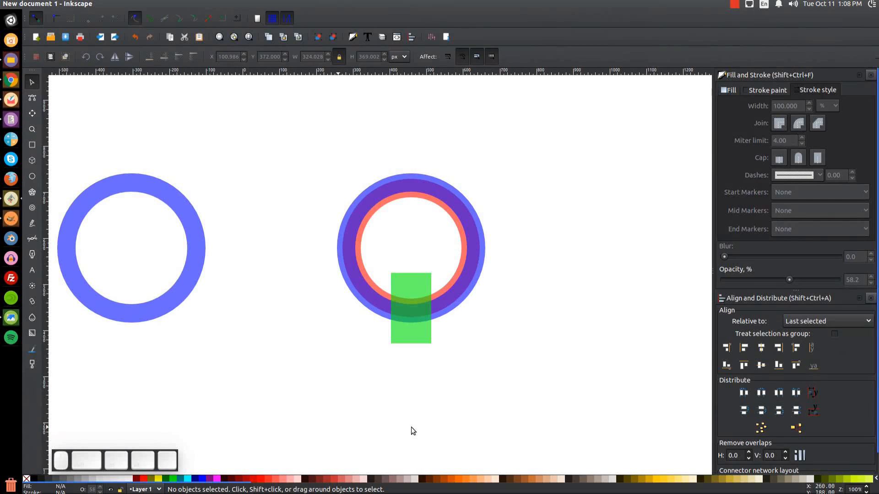
Duplicate the rectangle as a narrower black strip down its middle.
click(424, 279)
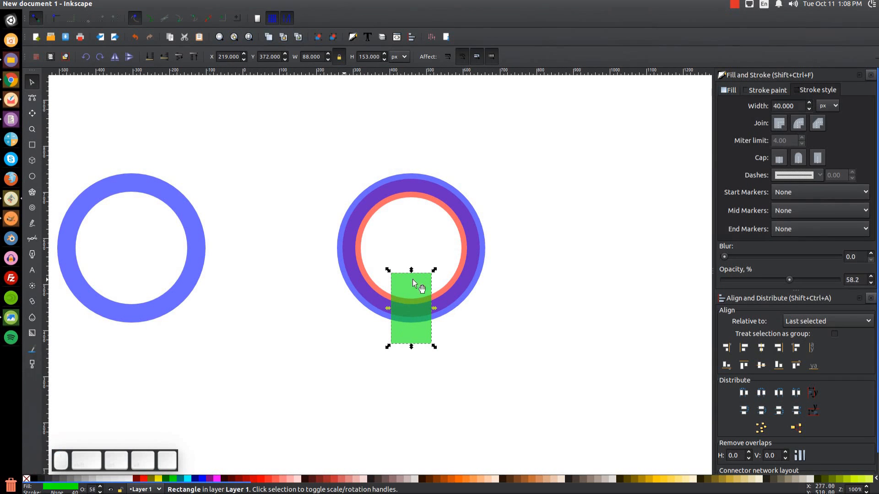
key(ctrl)
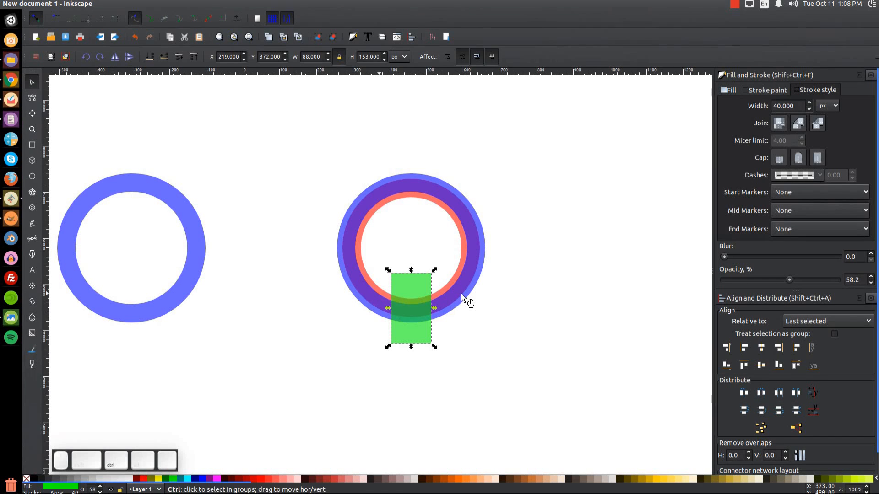
key(ctrl+d)
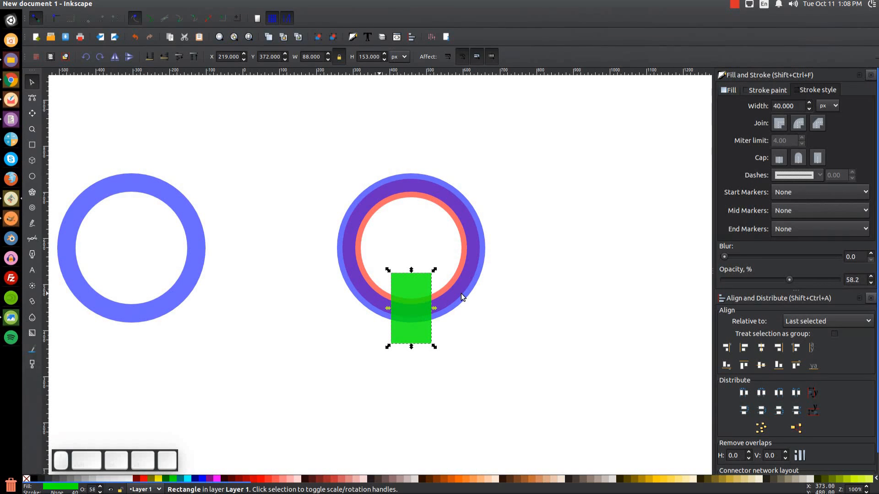
click(33, 479)
drag(435, 308, 429, 309)
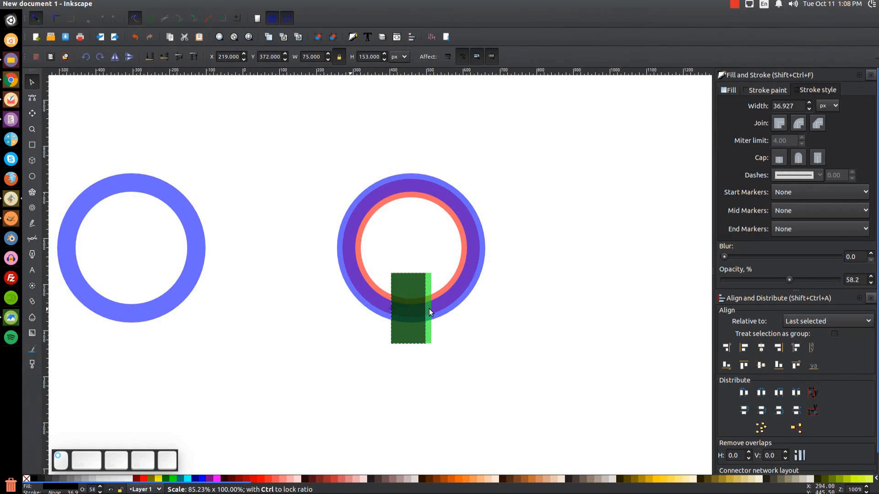
drag(384, 310, 424, 310)
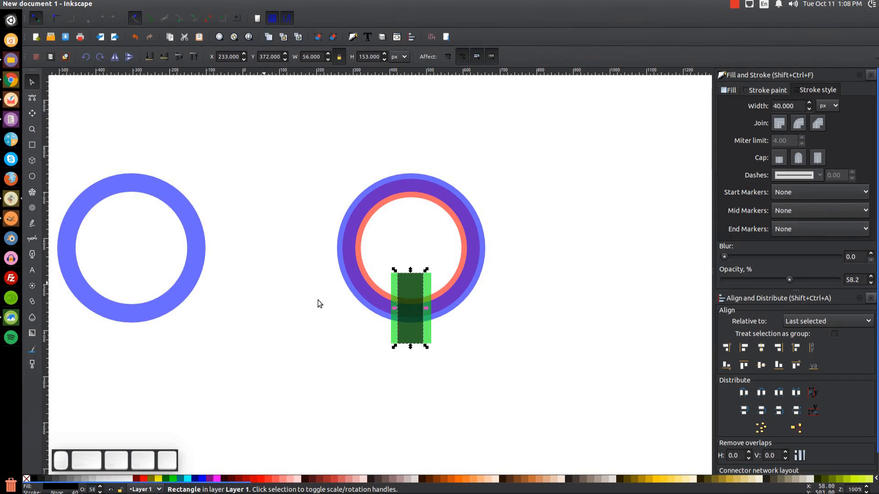
key(shift)
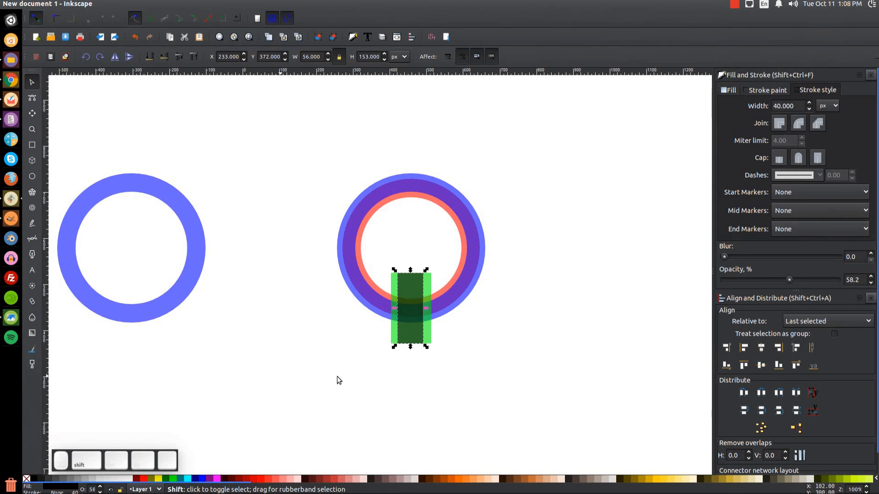
shift+click(484, 250)
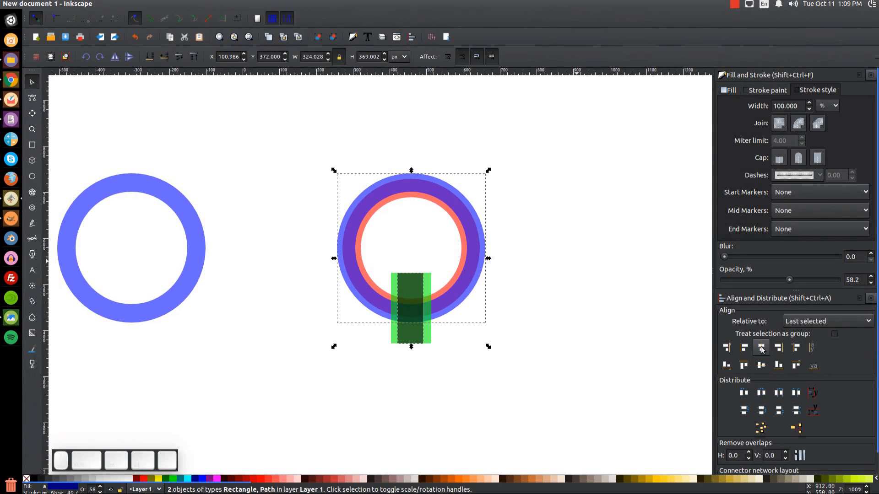
click(571, 302)
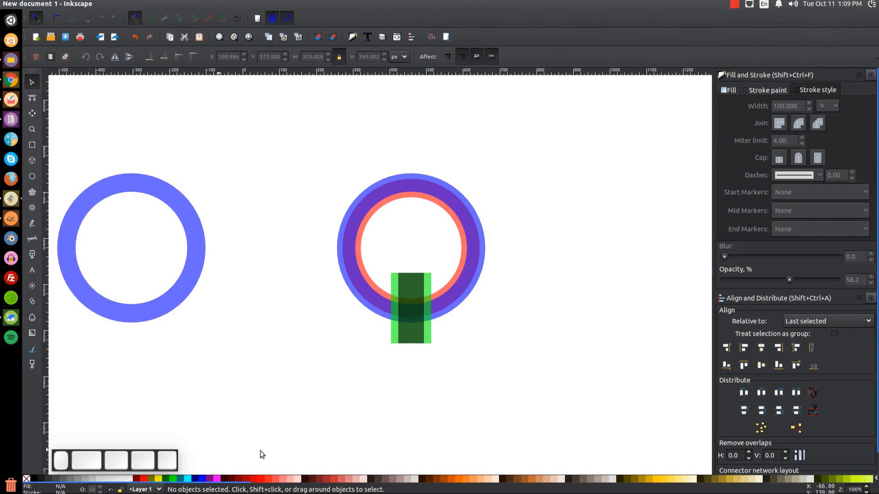
Duplicate both rectangles, rotate them 90°, and centre them across the ring's right edge.
drag(440, 397, 373, 238)
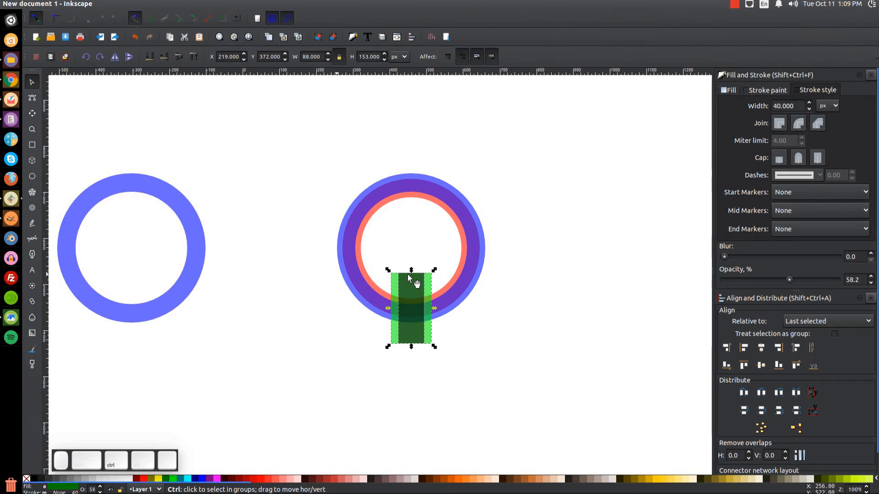
key(ctrl+d)
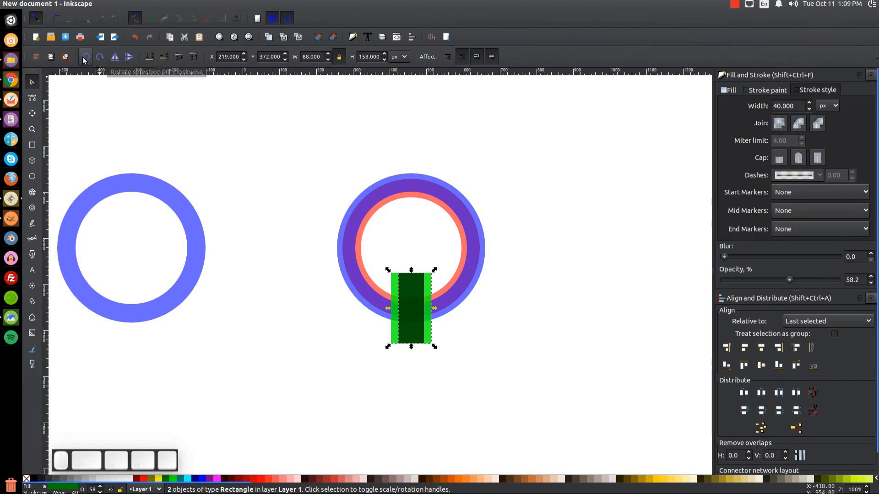
click(97, 58)
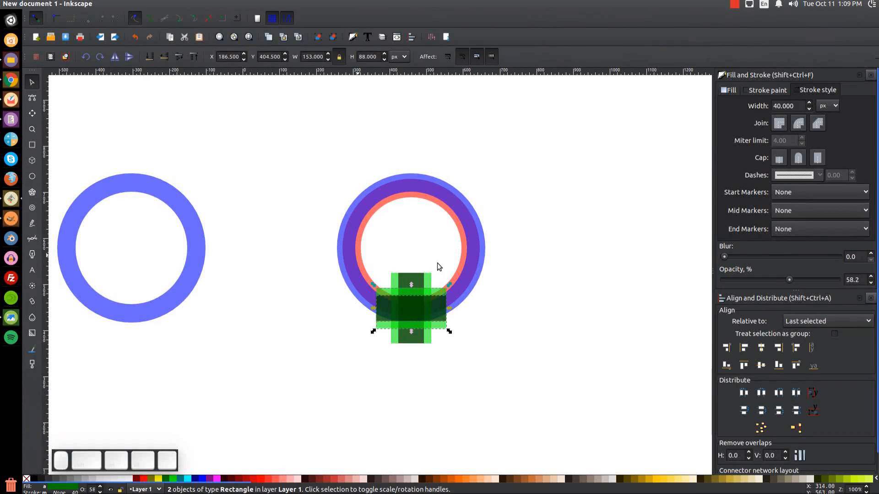
drag(427, 315, 493, 257)
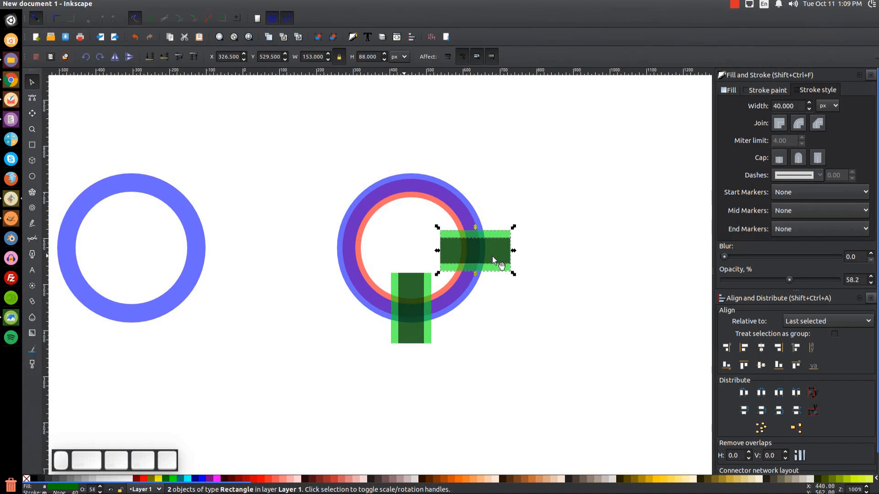
key(shift)
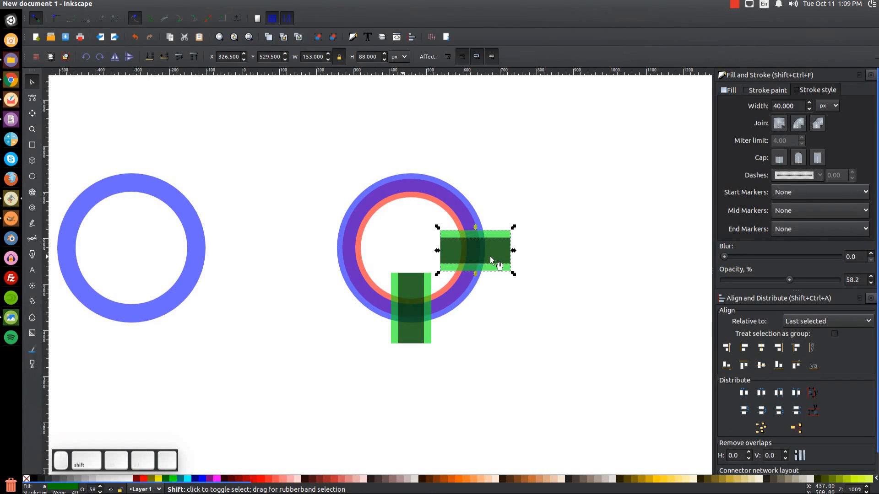
shift+click(450, 194)
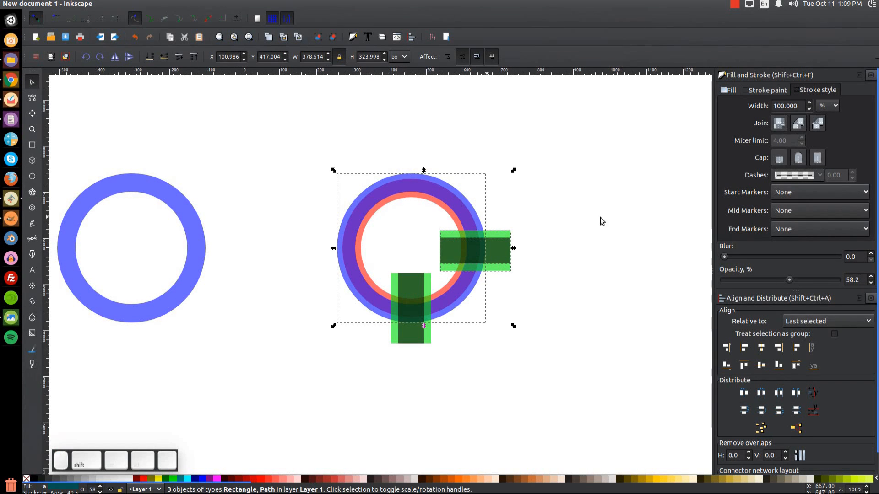
click(765, 364)
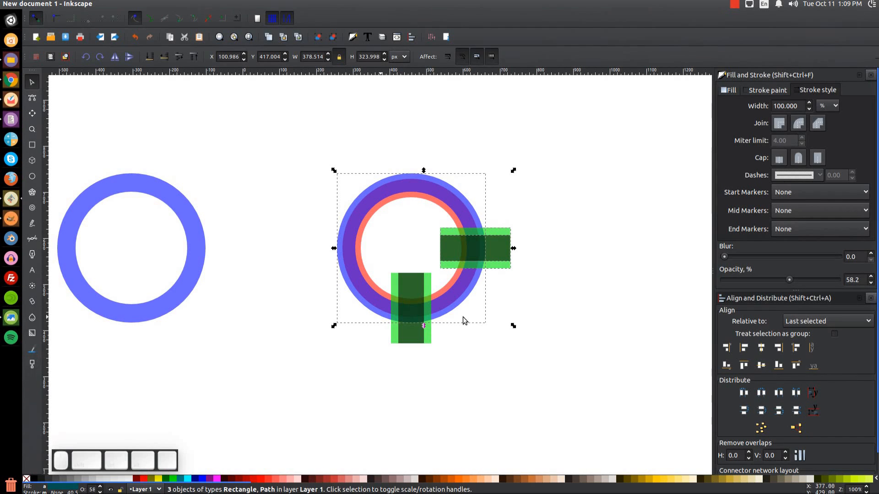
click(612, 308)
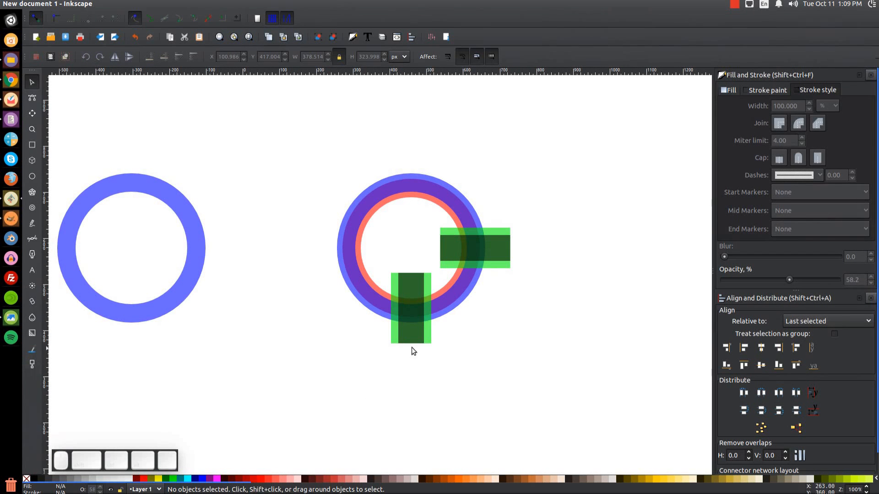
Union the vertical and horizontal dark strips into one shape.
click(418, 291)
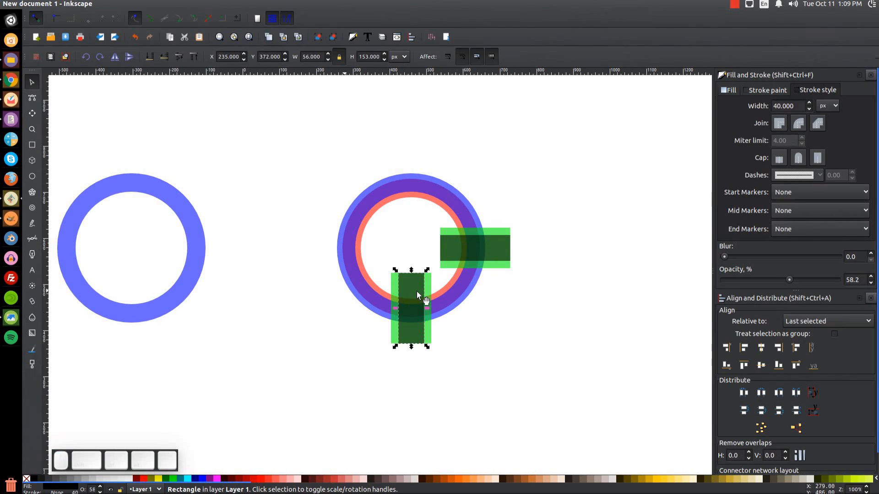
key(shift)
shift+click(481, 244)
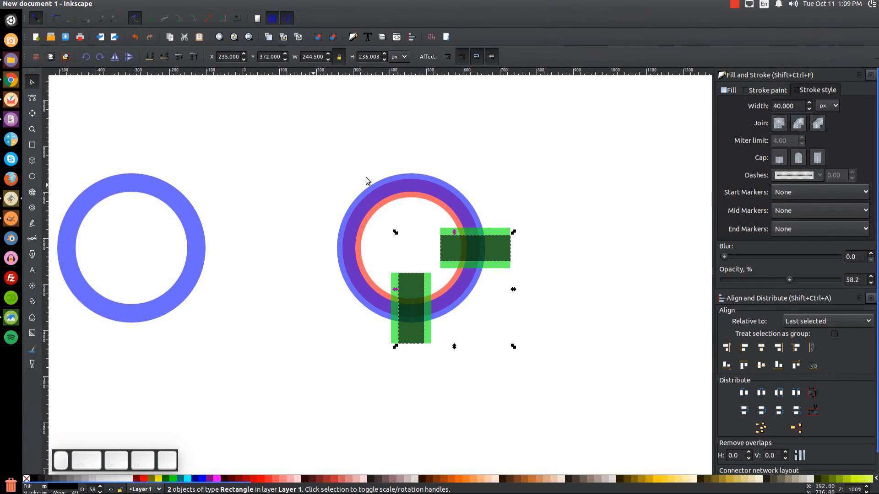
click(155, 5)
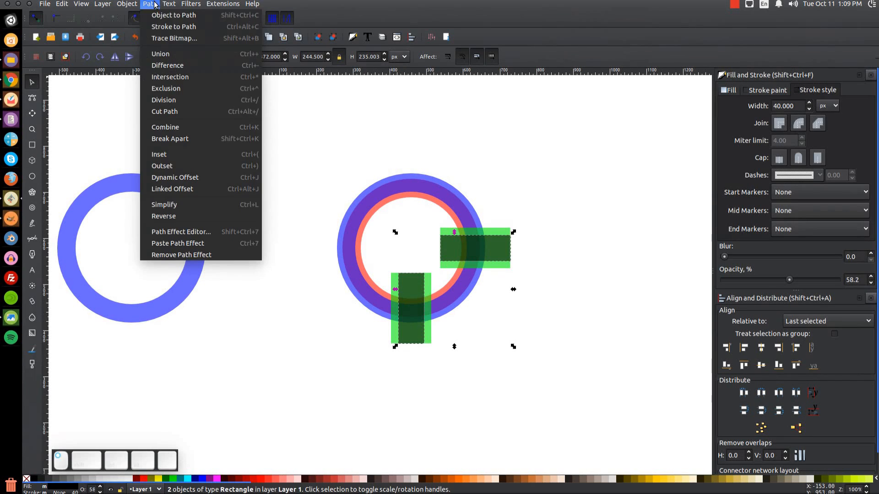
click(161, 54)
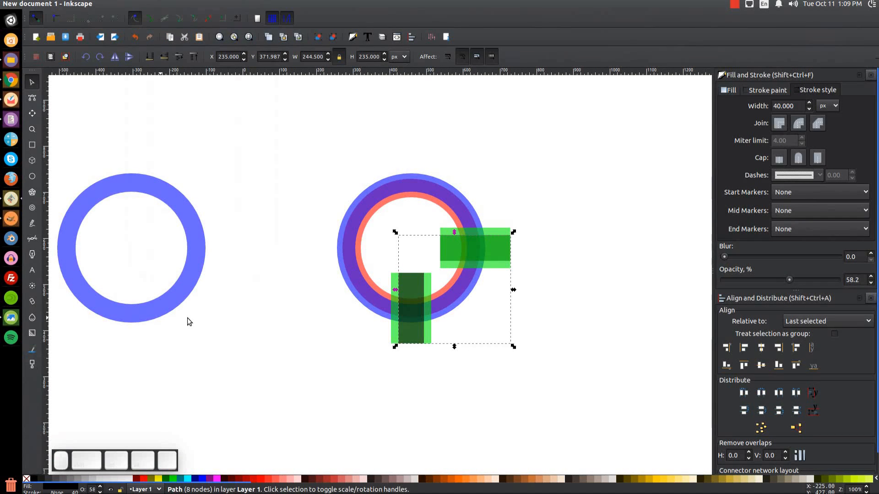
Subtract the merged strips from the purple ring with Path > Difference.
key(shift)
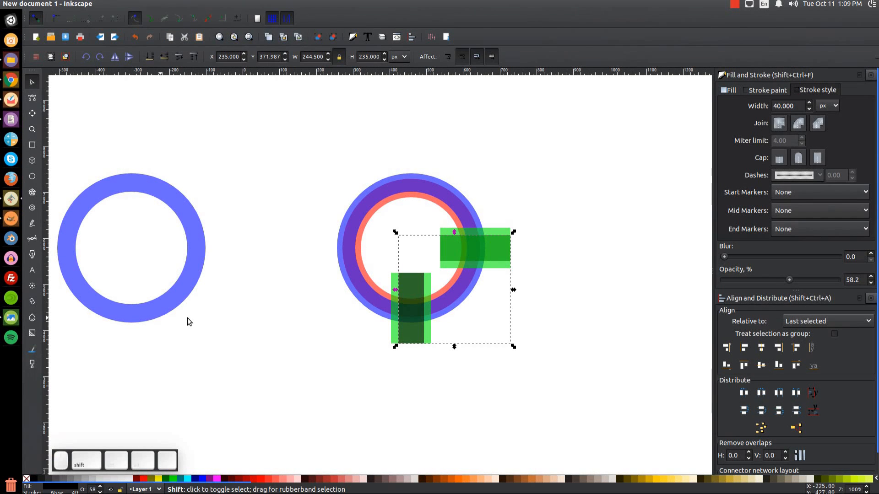
shift+click(349, 220)
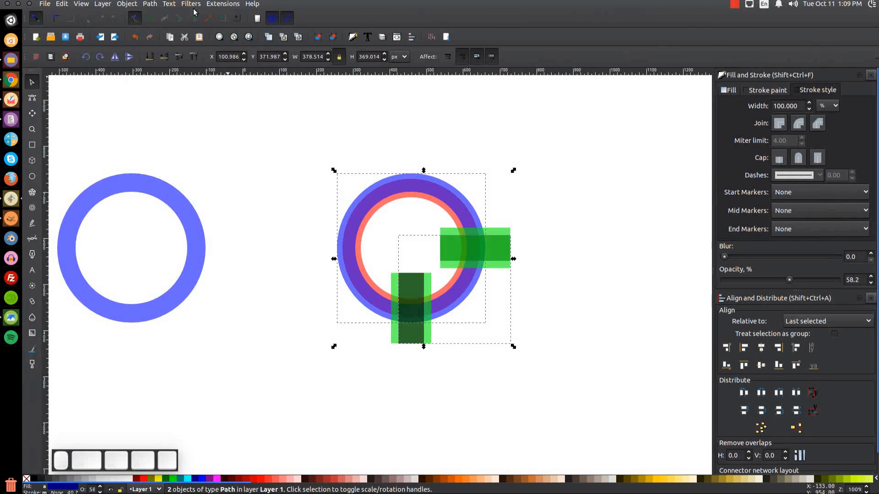
click(150, 4)
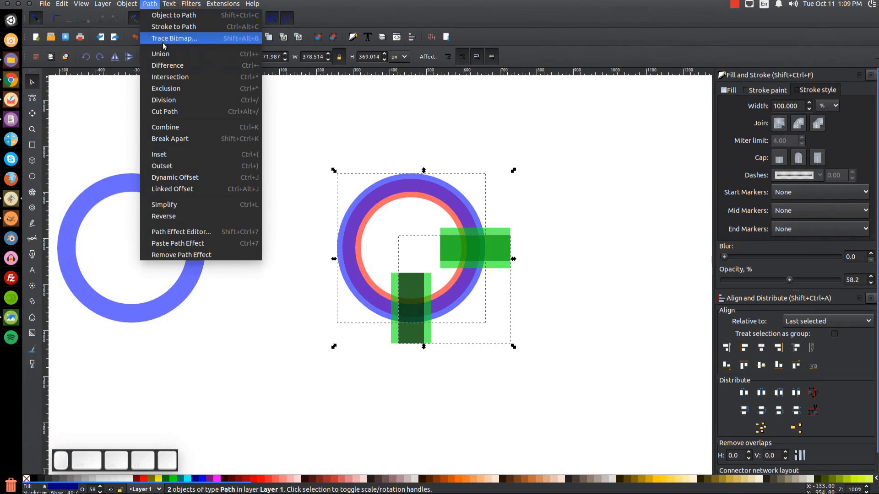
click(174, 65)
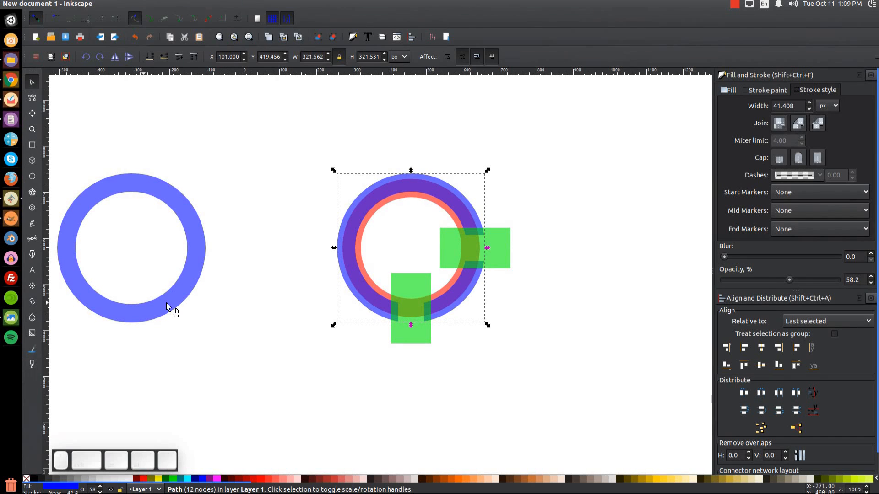
Union the bottom and right green squares into one shape.
click(417, 280)
key(shift)
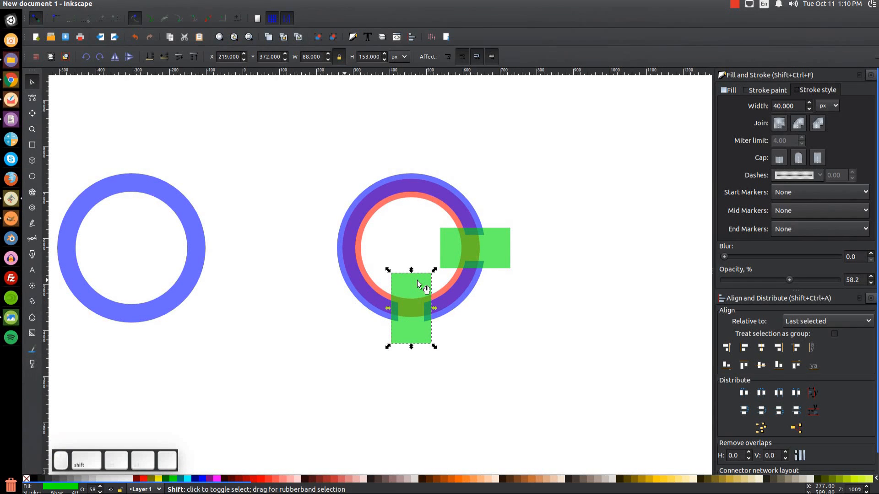
shift+click(482, 243)
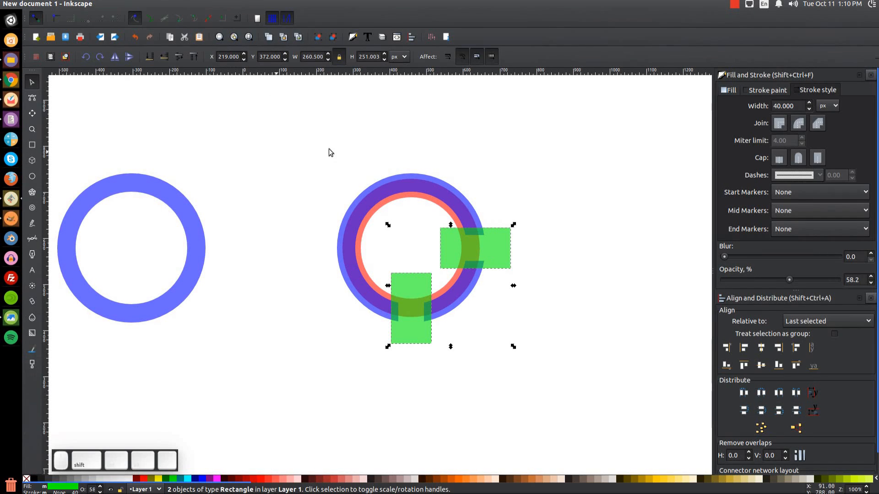
click(149, 4)
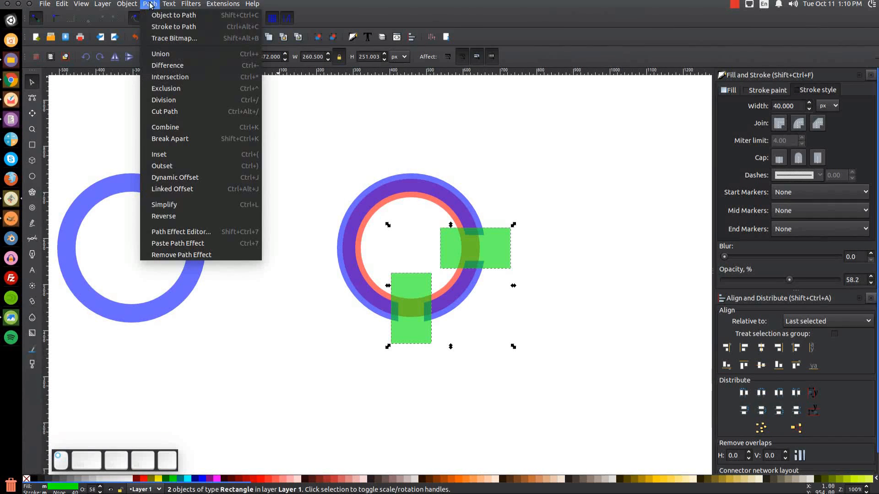
click(177, 56)
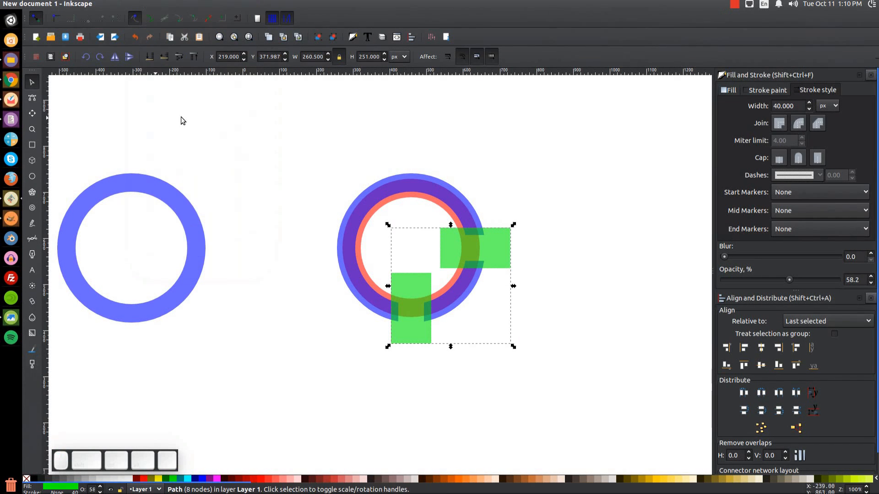
Intersect them with the salmon ring, leaving two red ribbon pieces, and reopen thumbnail.png.
key(shift)
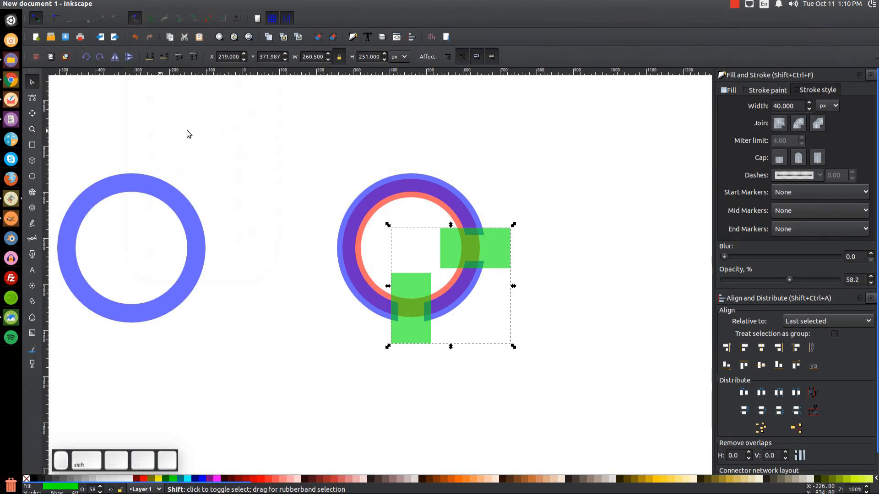
shift+click(402, 201)
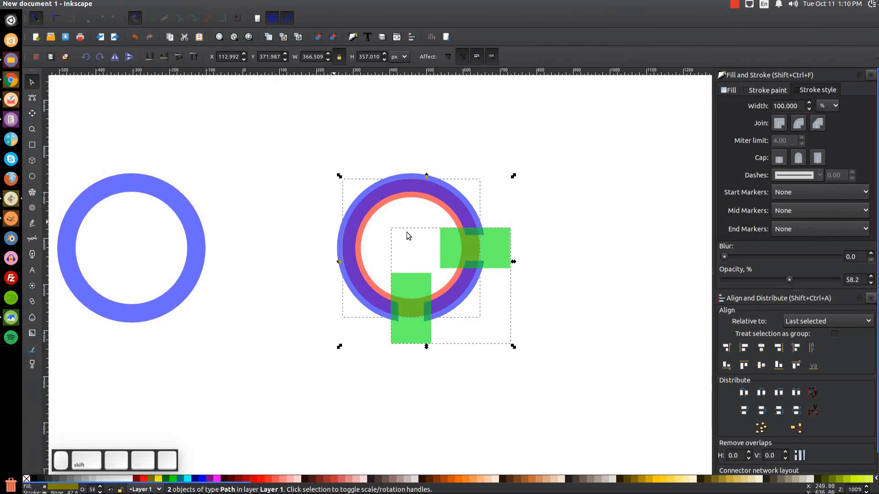
click(149, 4)
click(169, 77)
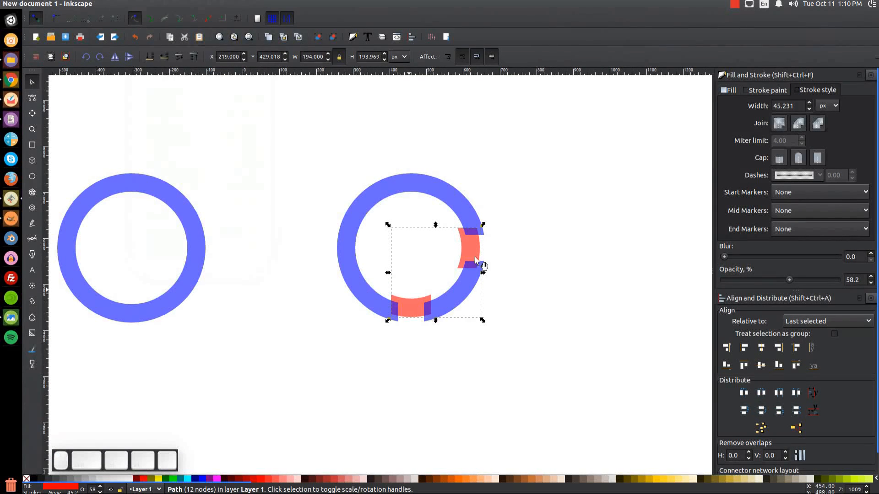
click(11, 320)
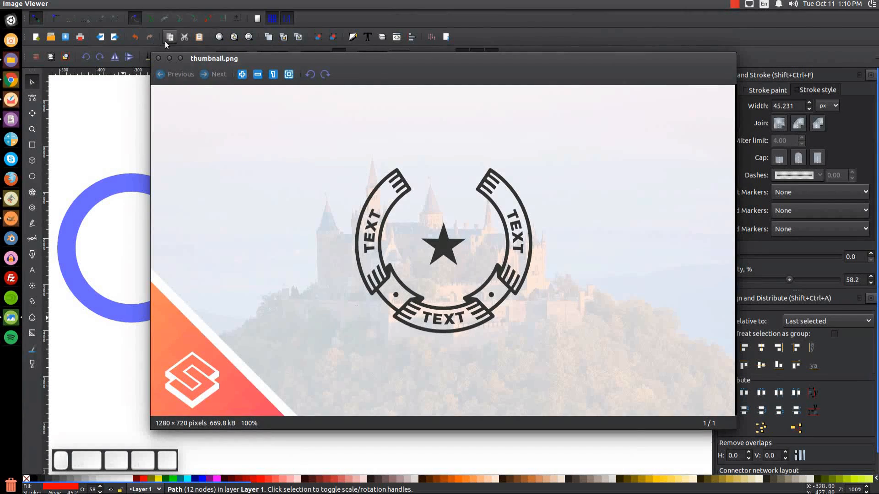
With the reference hidden, rotate the ring and its red ribbon pieces by 30°.
click(170, 58)
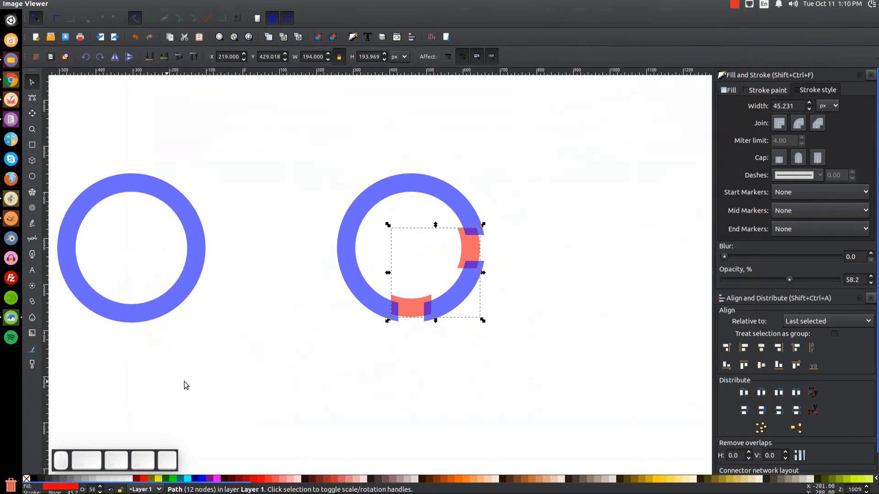
drag(571, 353, 296, 111)
click(431, 182)
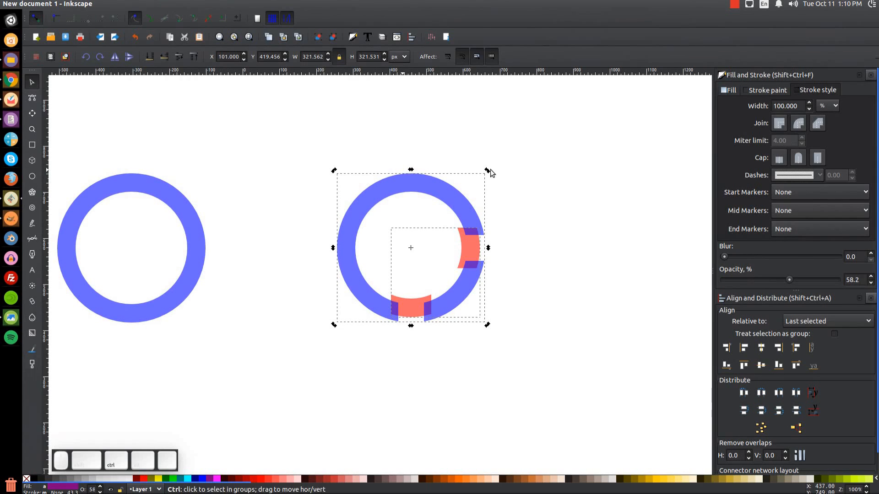
drag(488, 171, 518, 256)
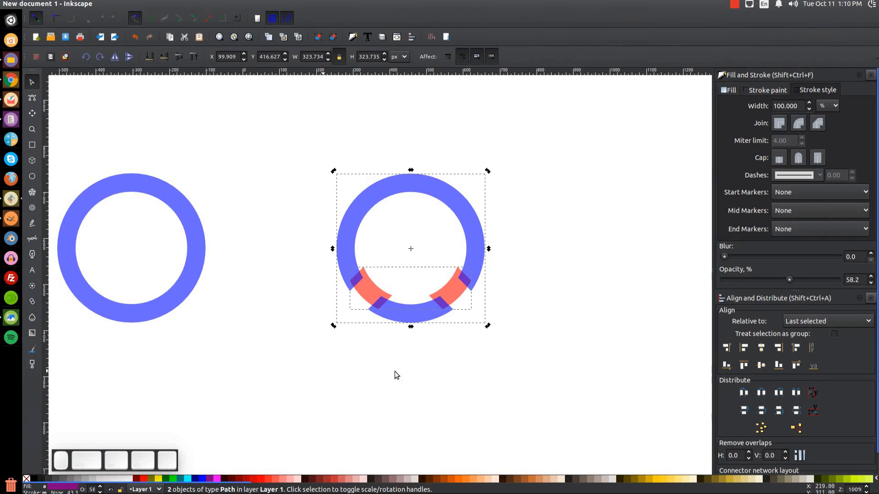
click(378, 378)
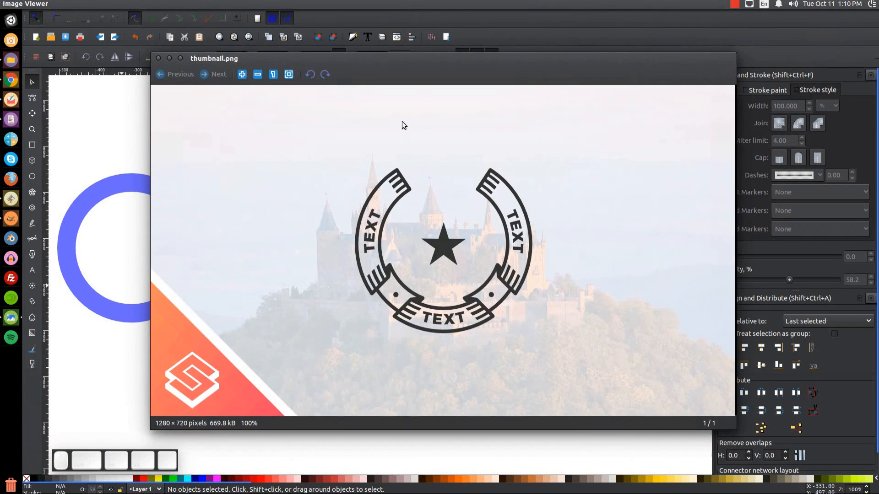
click(170, 58)
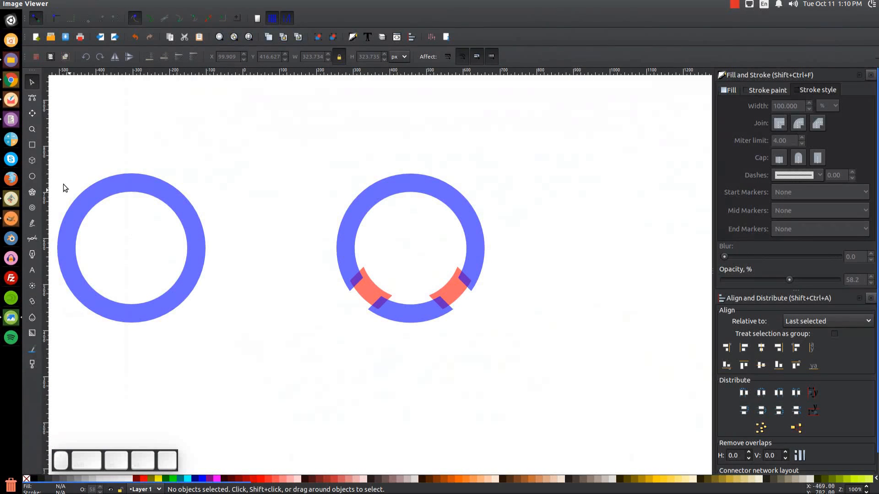
Draw a square over the top of the ring, rotate it into a diamond and nudge it upward.
click(32, 145)
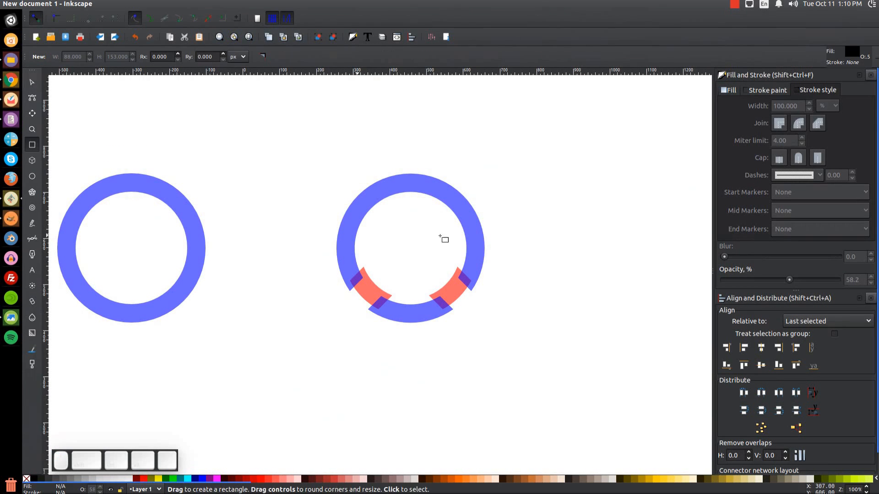
drag(410, 194, 457, 247)
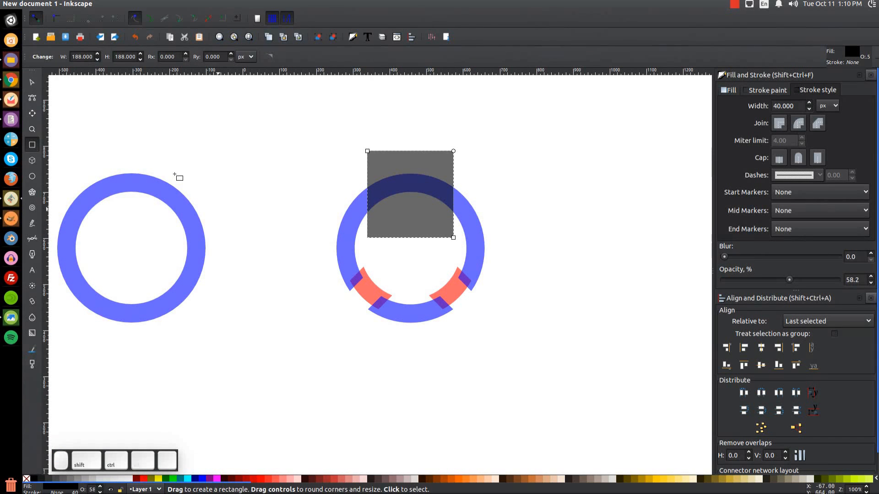
click(34, 83)
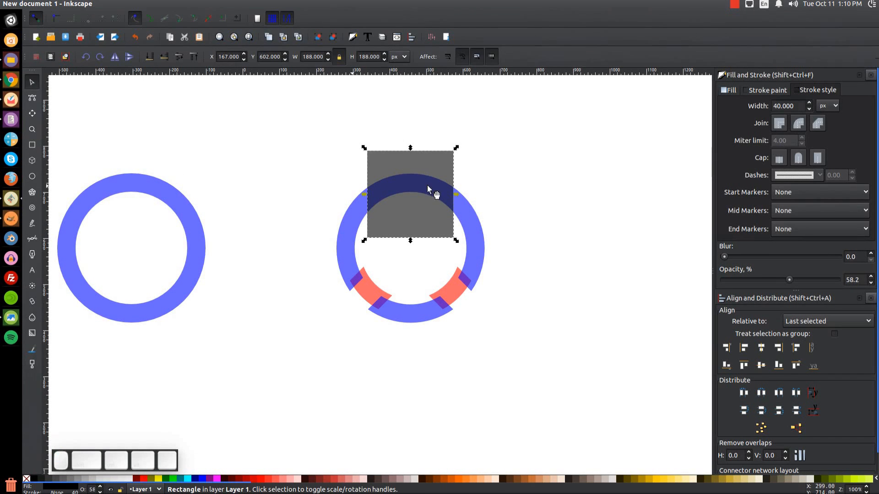
click(429, 157)
drag(457, 241, 479, 193)
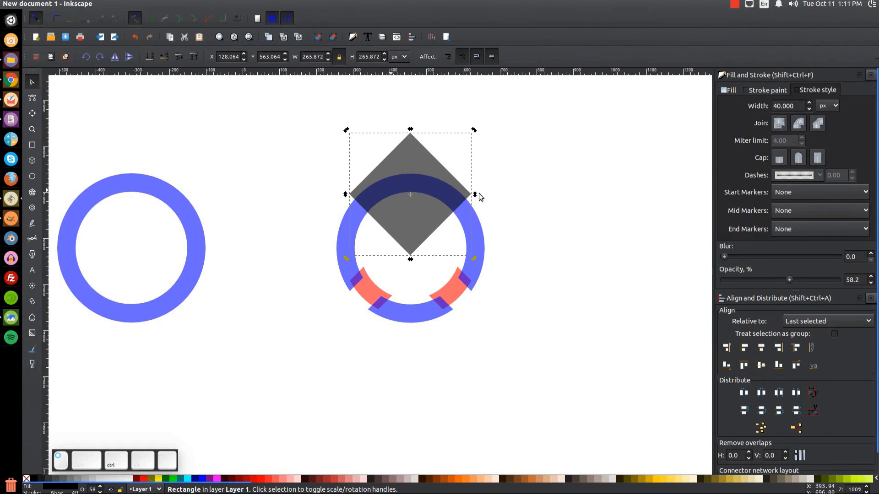
drag(427, 224, 428, 213)
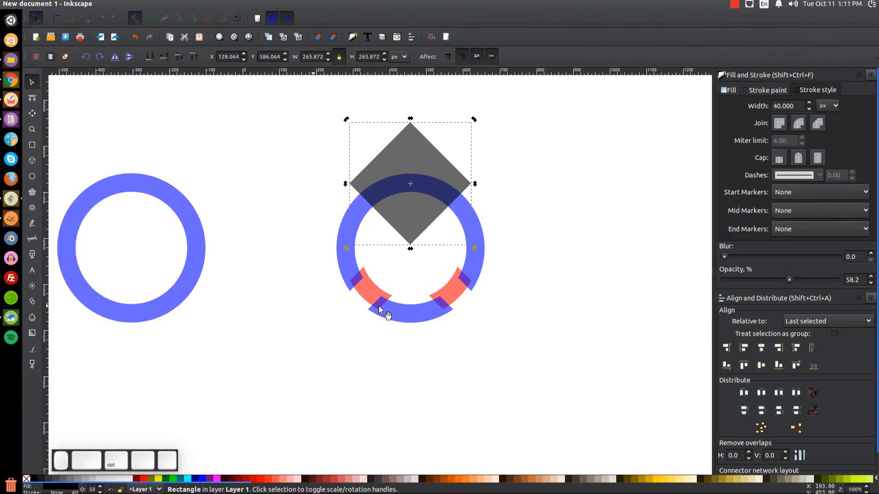
Subtract the diamond from the blue ring with Path > Difference, then check the reference badge.
key(shift)
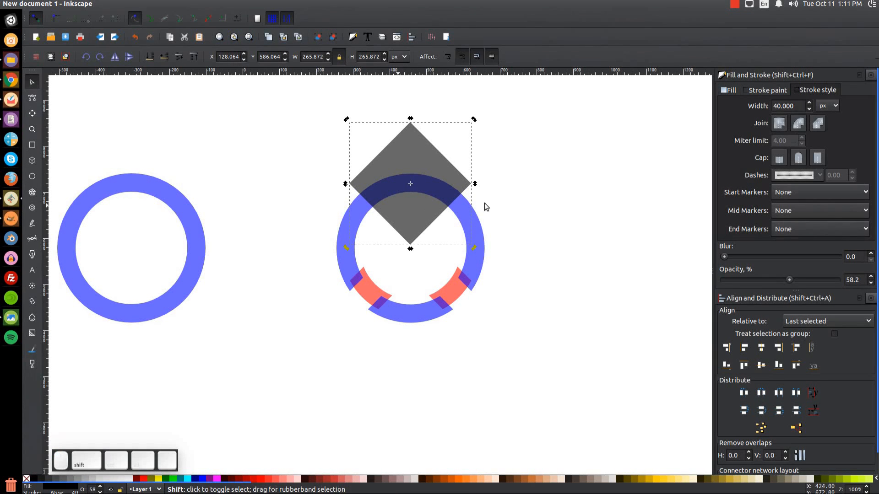
shift+click(470, 222)
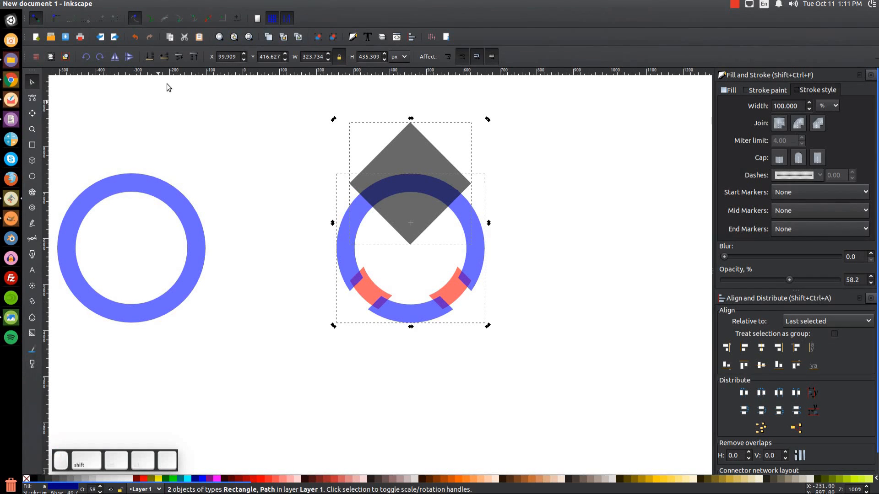
click(150, 4)
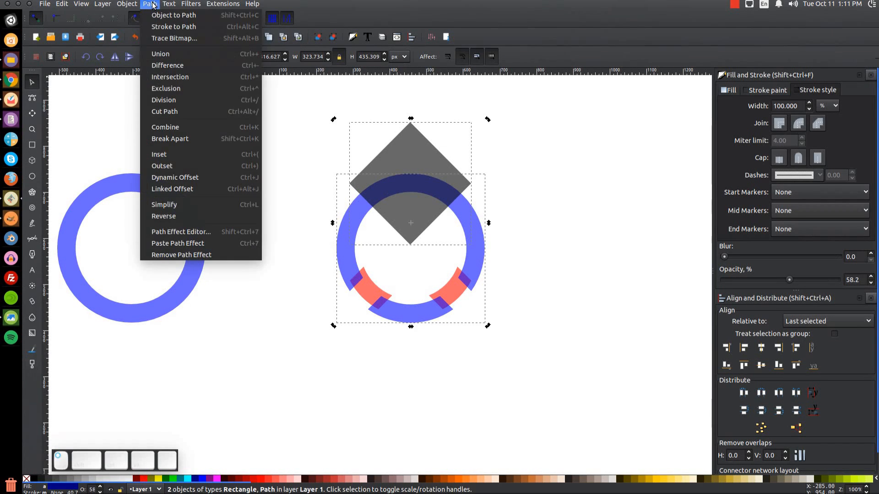
click(172, 66)
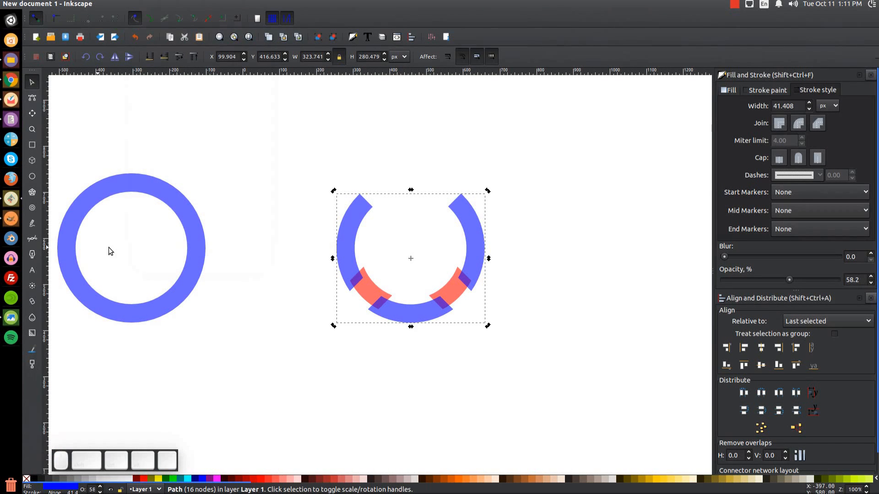
click(11, 318)
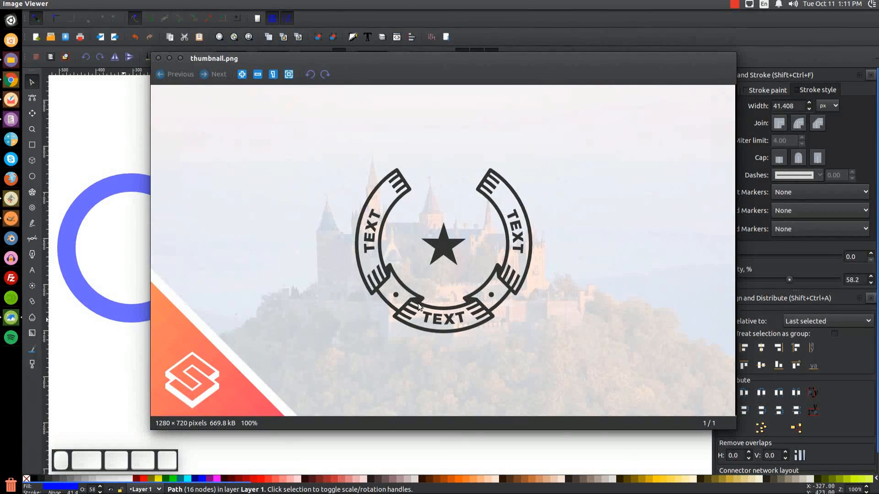
click(159, 58)
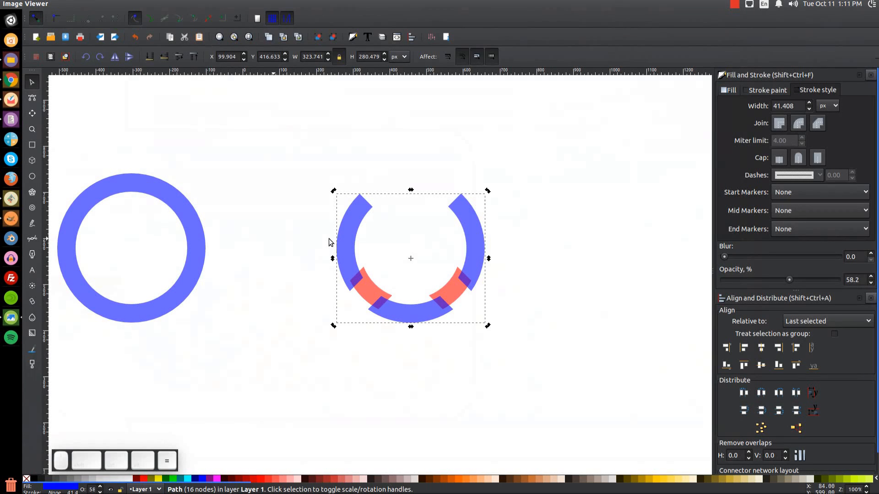
With cusp-node snapping on, draw a closed triangle at the left ribbon joint using the Bezier tool.
click(399, 227)
key(plus)
key(plus)
key(plus)
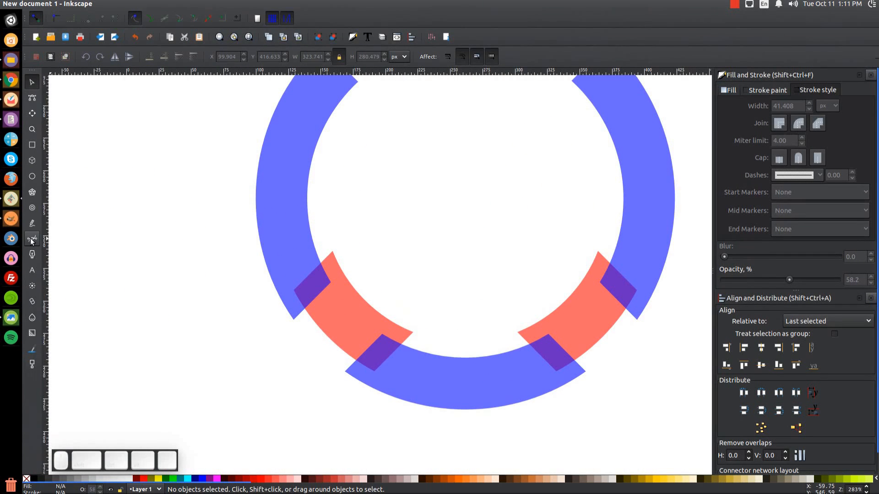
key(b)
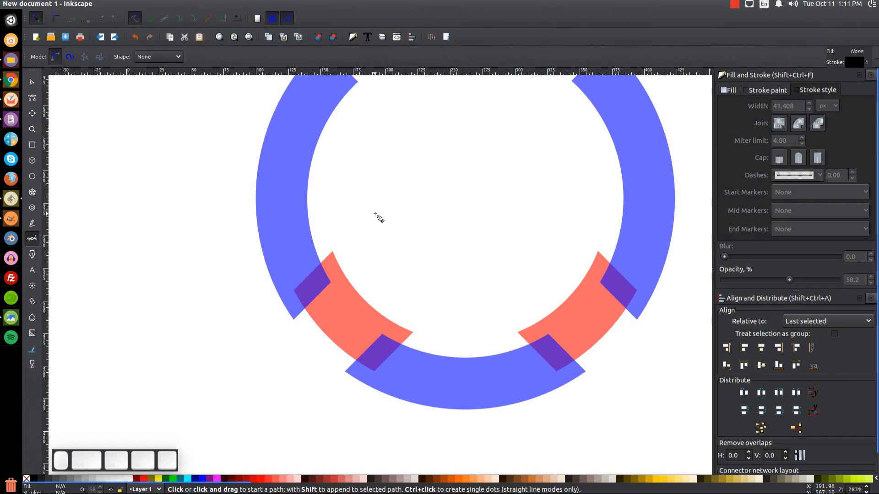
click(182, 22)
click(333, 252)
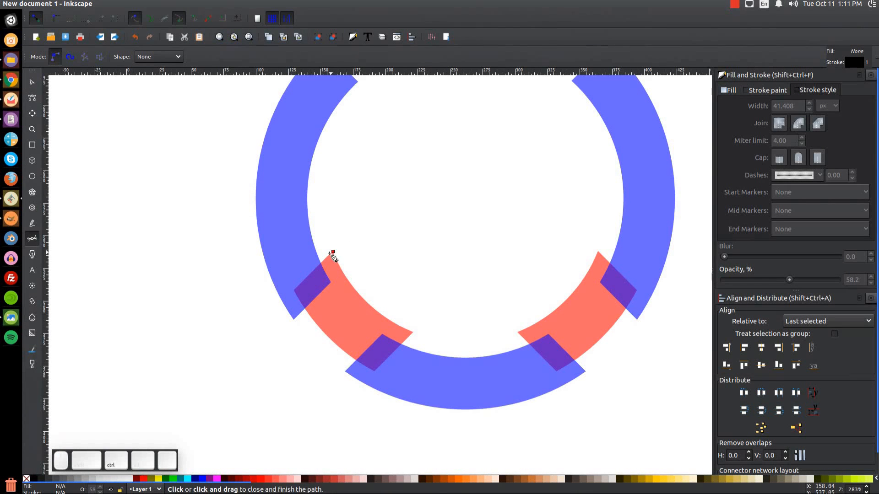
click(307, 279)
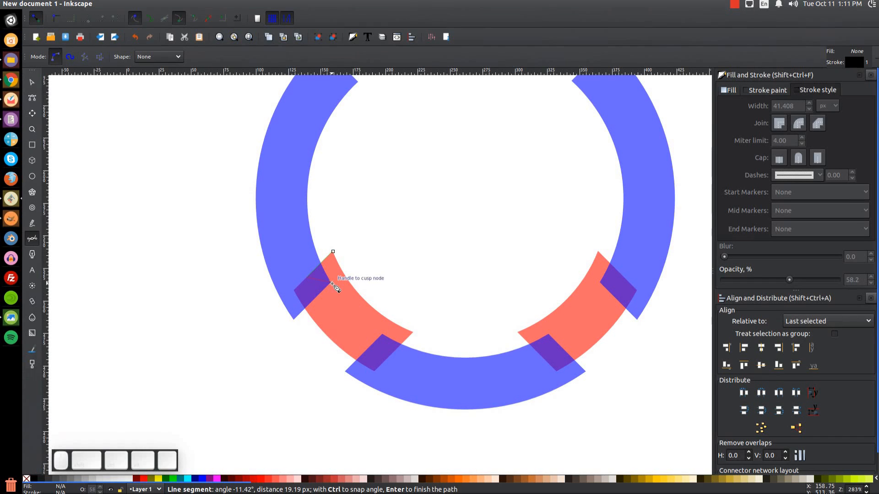
click(331, 283)
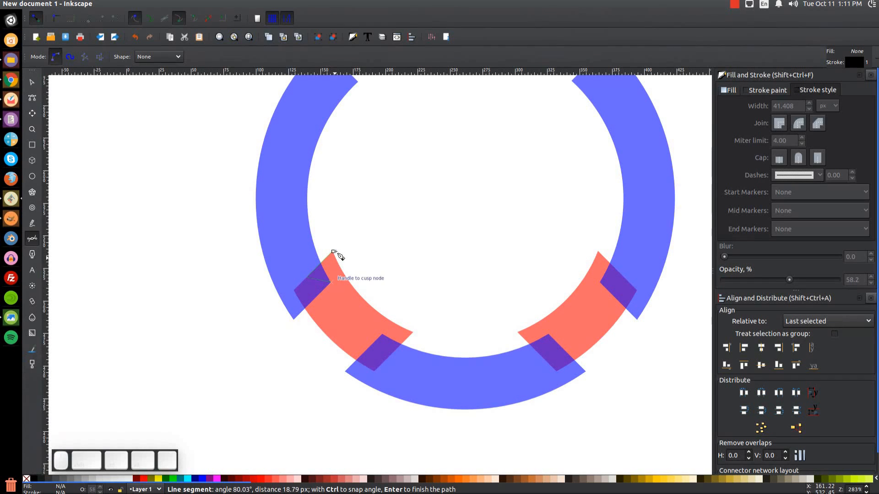
click(333, 252)
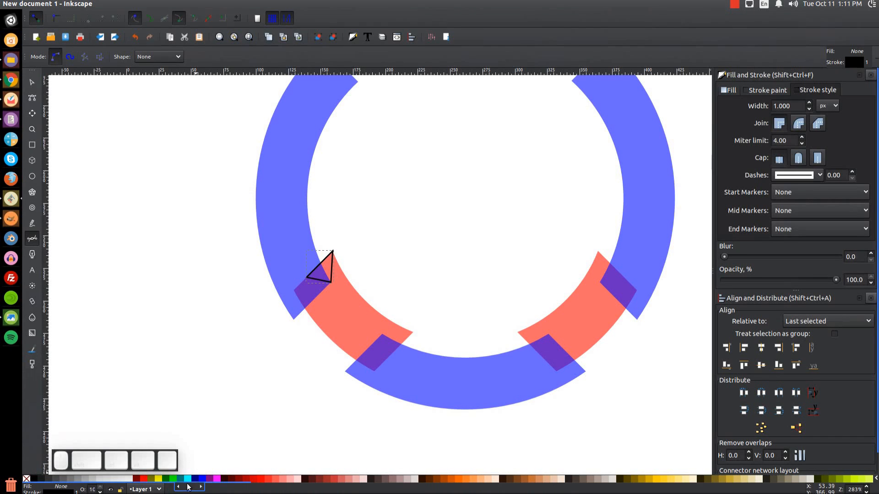
Give the triangle a green fill, no outline and about 58% opacity.
click(166, 478)
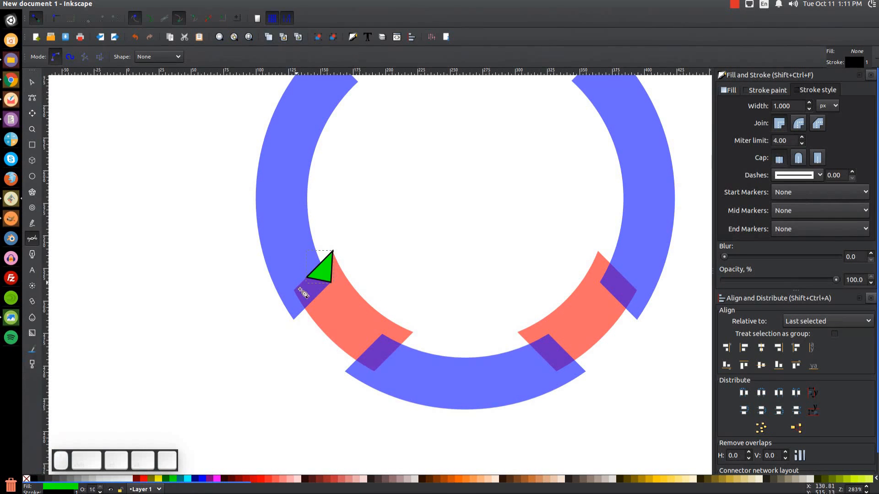
shift+click(26, 479)
drag(836, 282, 789, 284)
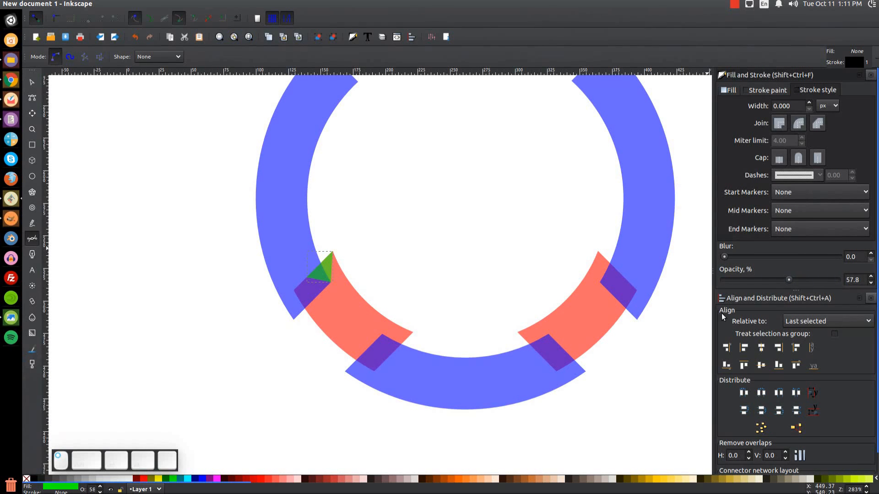
Duplicate the green triangle, mirror it horizontally and rotate it about 75° into the lower joint.
click(32, 83)
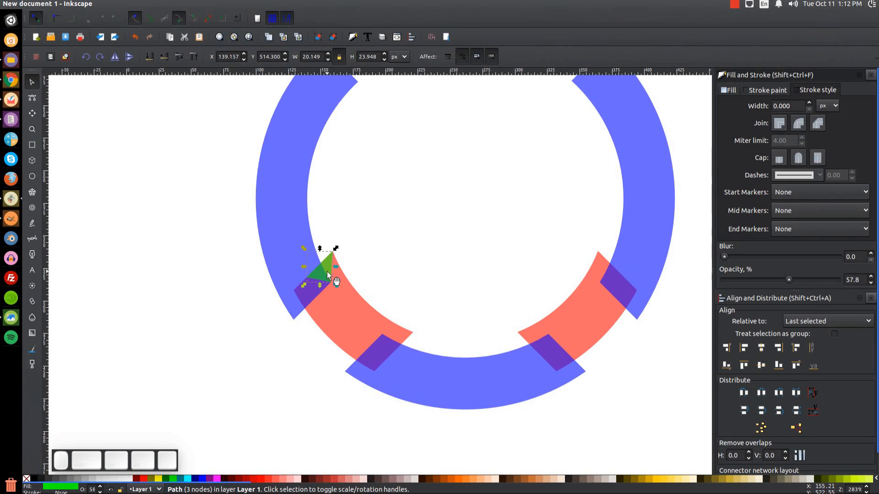
key(ctrl+d)
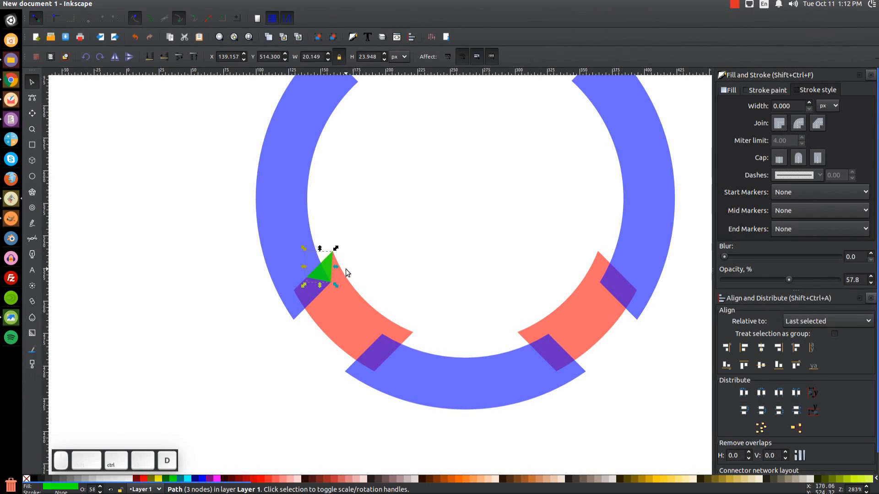
drag(328, 271, 392, 273)
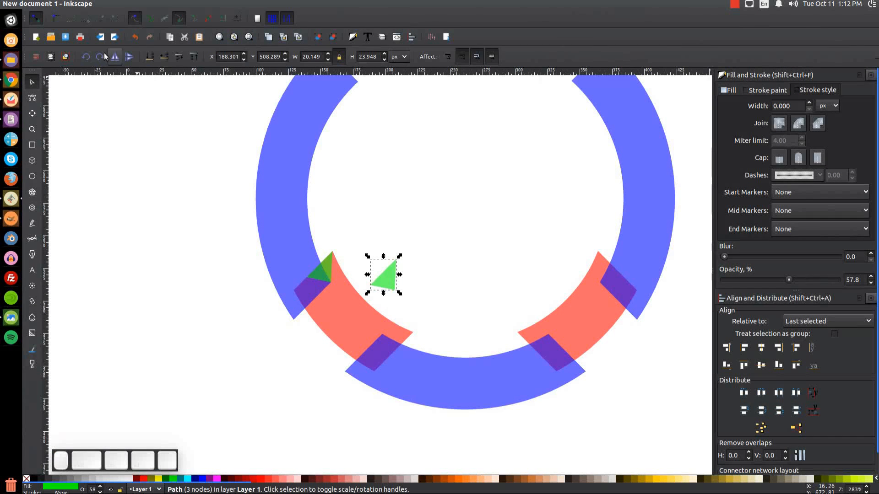
key(h)
click(387, 286)
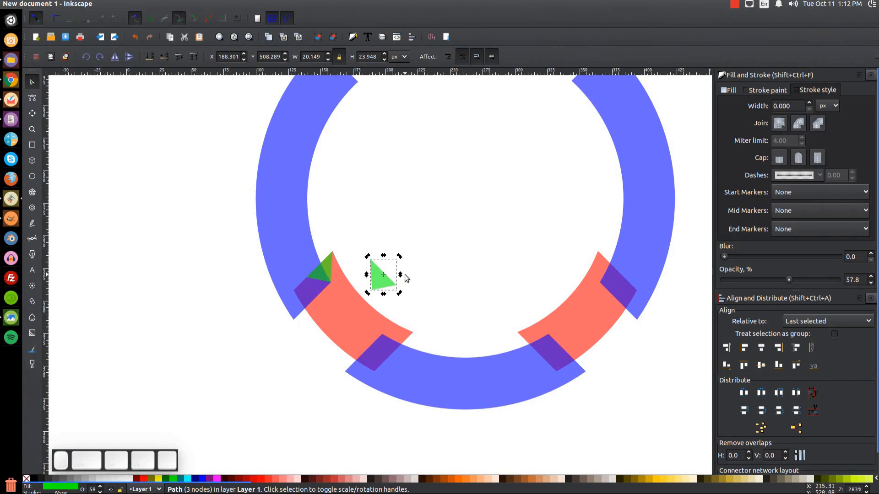
drag(399, 258, 392, 345)
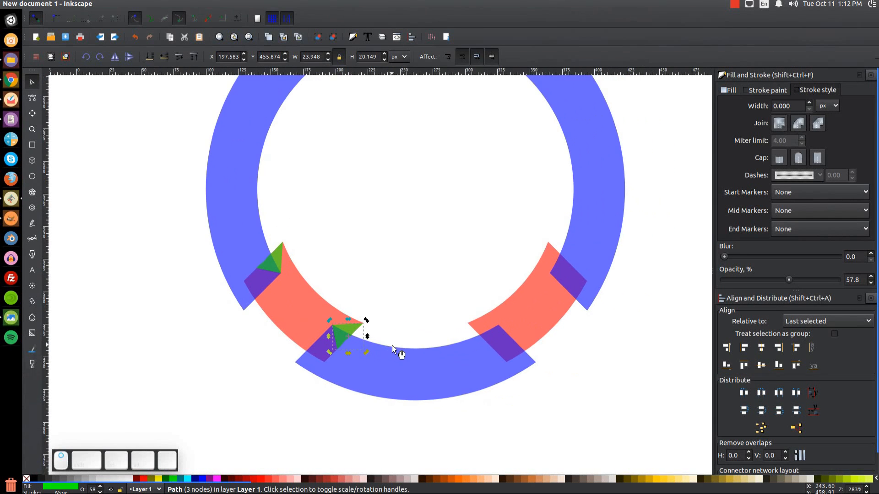
Duplicate both left triangles, mirror them and move the copies to the right-side joints.
key(shift)
shift+click(280, 252)
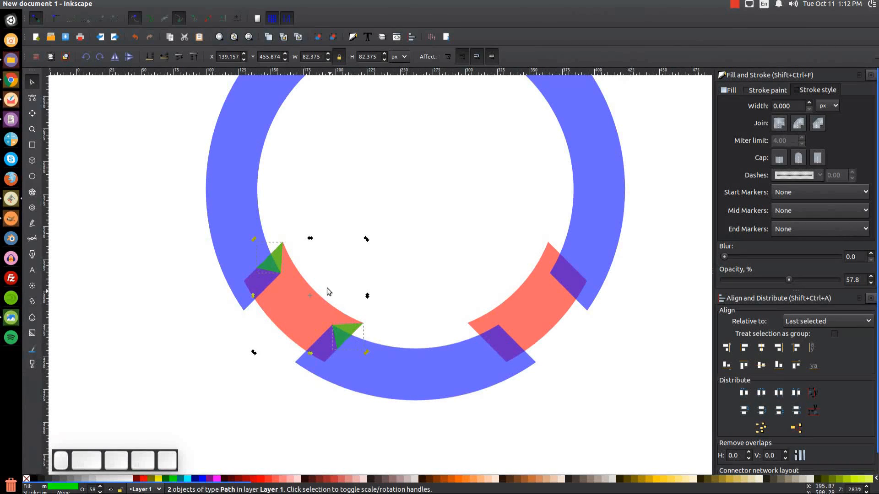
key(ctrl+d)
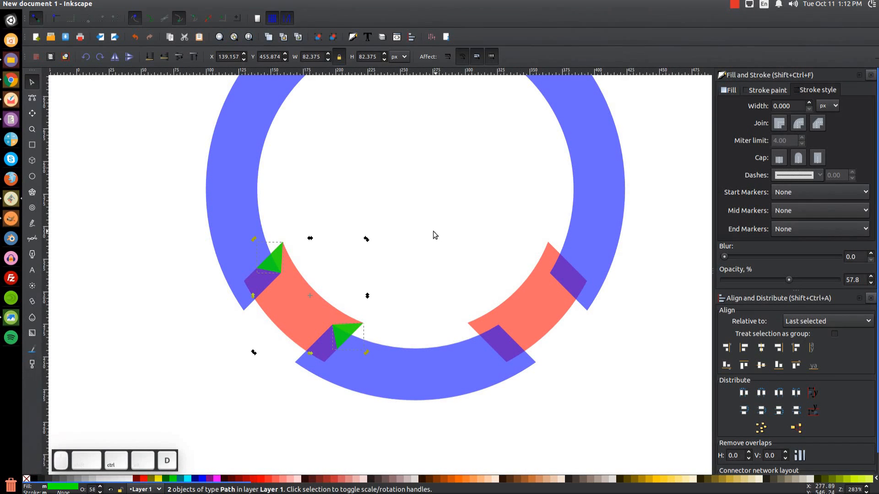
click(111, 61)
drag(345, 251, 553, 249)
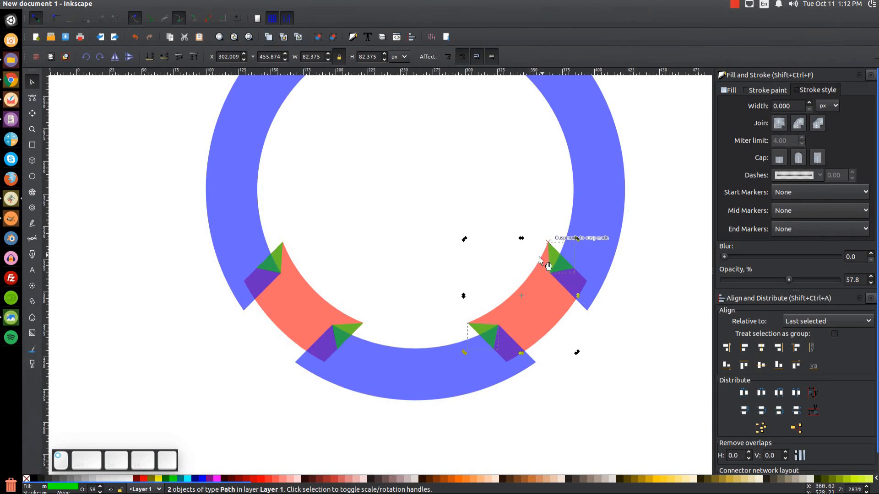
click(597, 122)
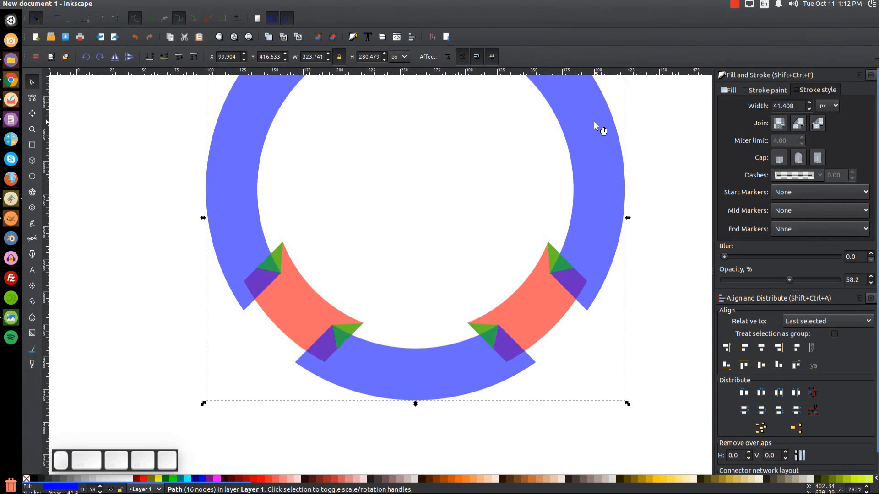
Raise the blue ring to the top and set all ring pieces to 100% opacity.
click(196, 57)
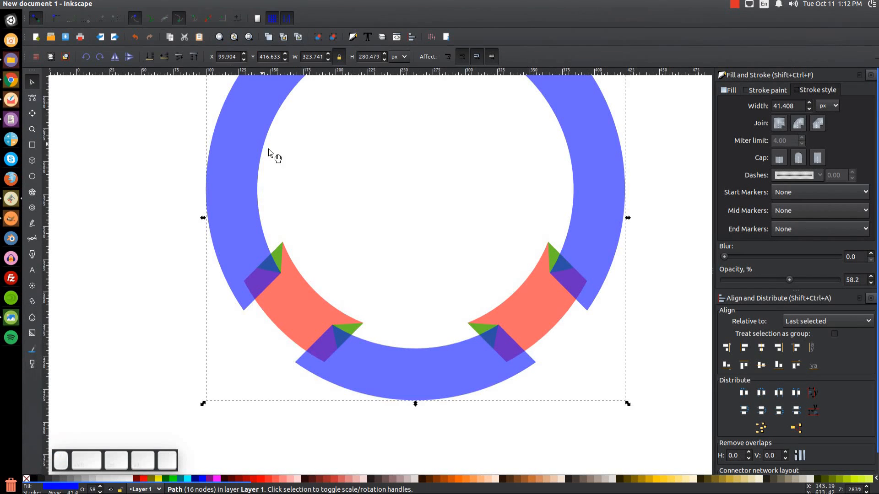
scroll(433, 235, up, 3)
key(1)
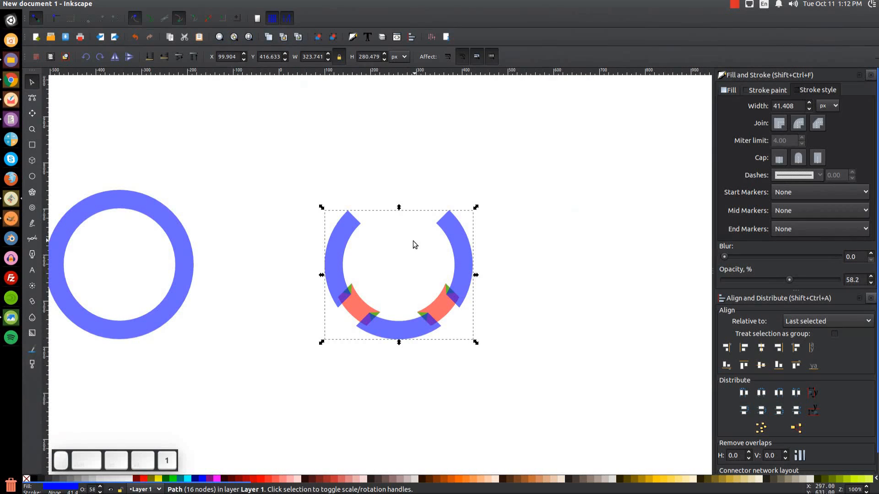
drag(581, 412, 287, 131)
drag(789, 280, 836, 280)
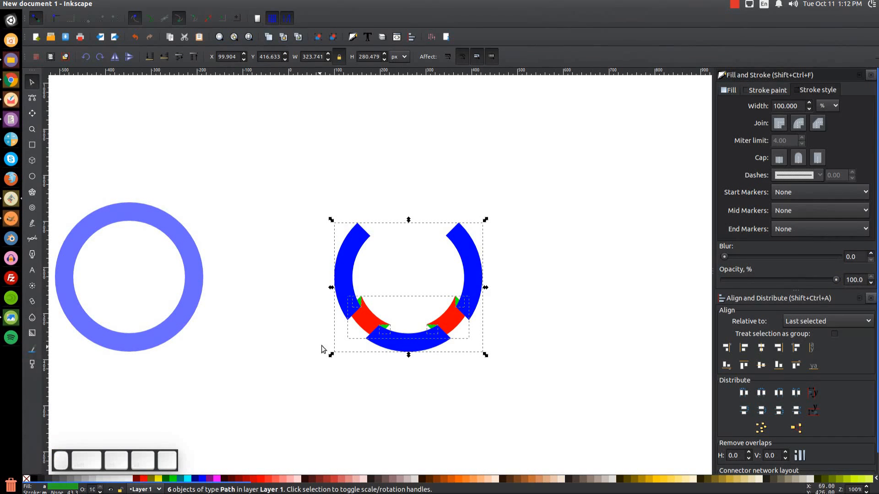
click(265, 422)
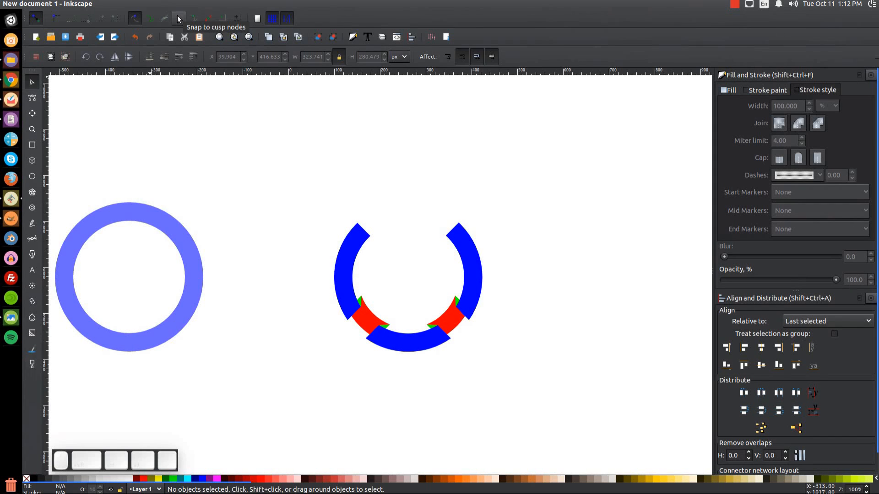
Compare against the thumbnail.png reference, then reselect the six ring pieces.
mouse_move(382, 370)
mouse_down()
mouse_move(342, 358)
mouse_move(375, 358)
mouse_up()
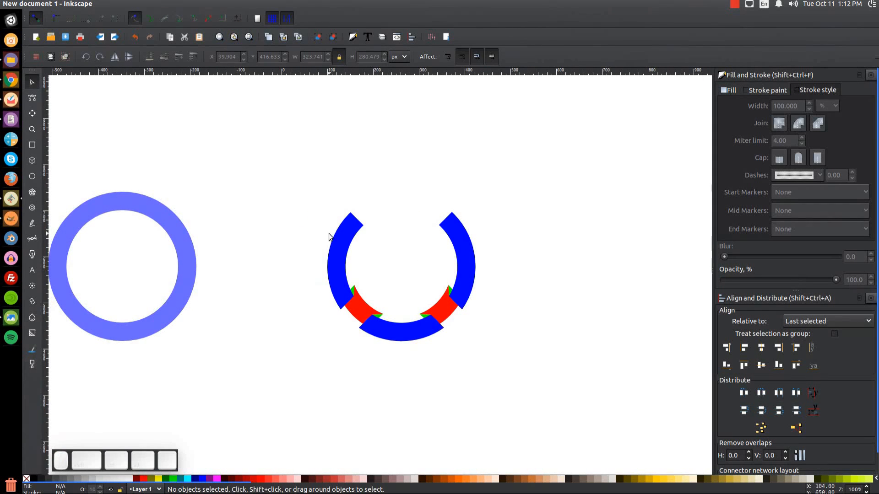
click(12, 319)
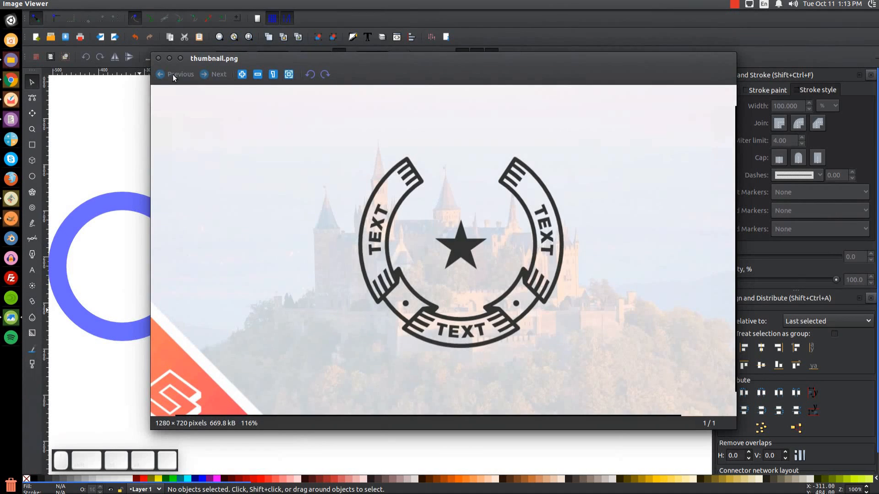
click(105, 305)
drag(581, 388, 286, 112)
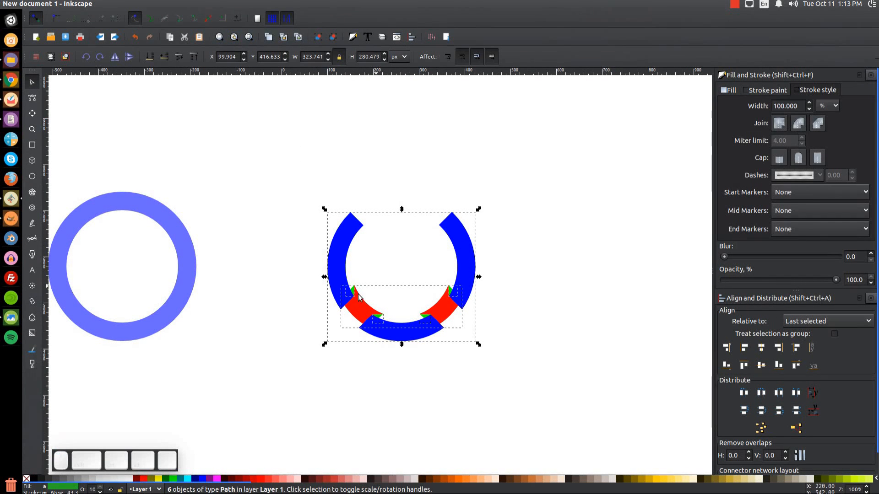
Give the ring pieces a white fill and a black outline 5 px wide.
click(130, 479)
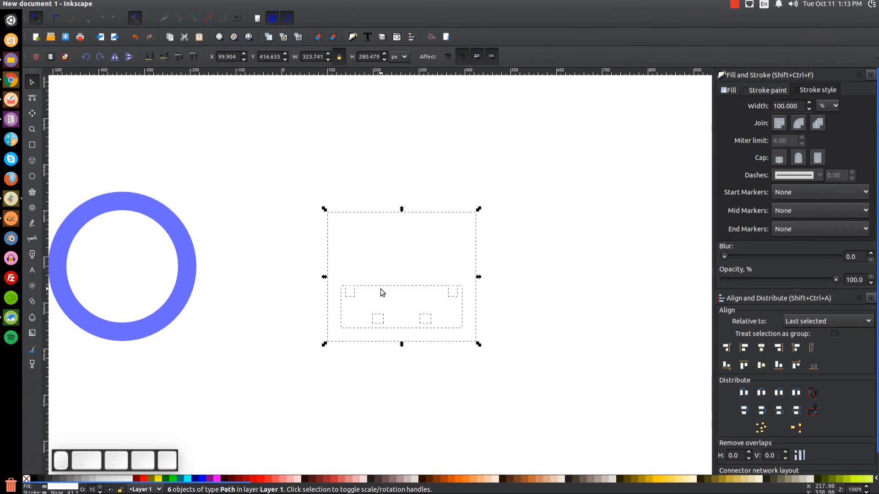
key(shift)
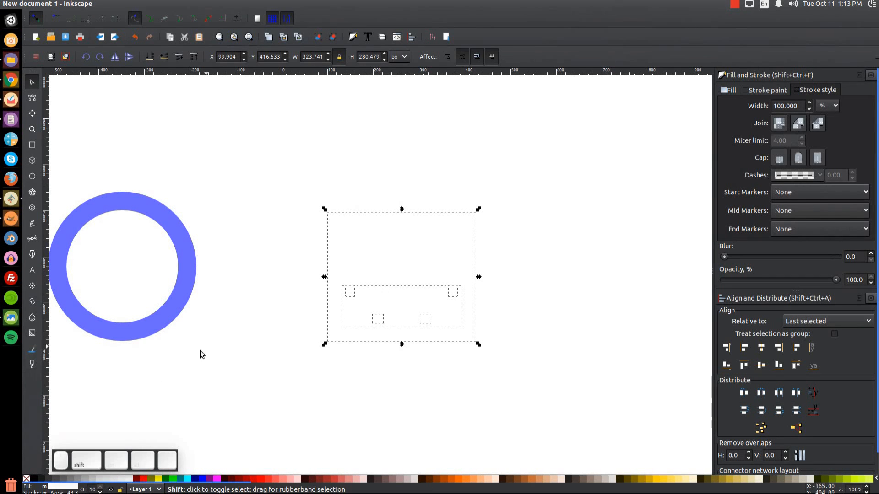
shift+click(38, 480)
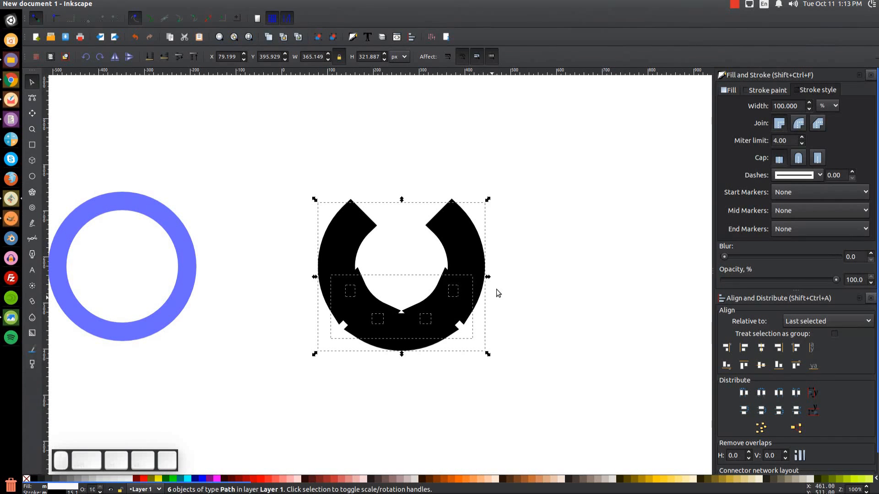
click(831, 107)
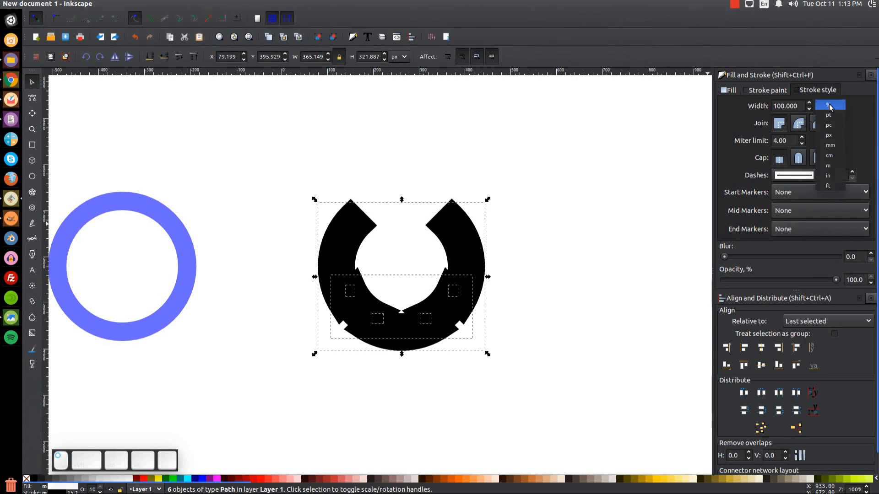
click(830, 135)
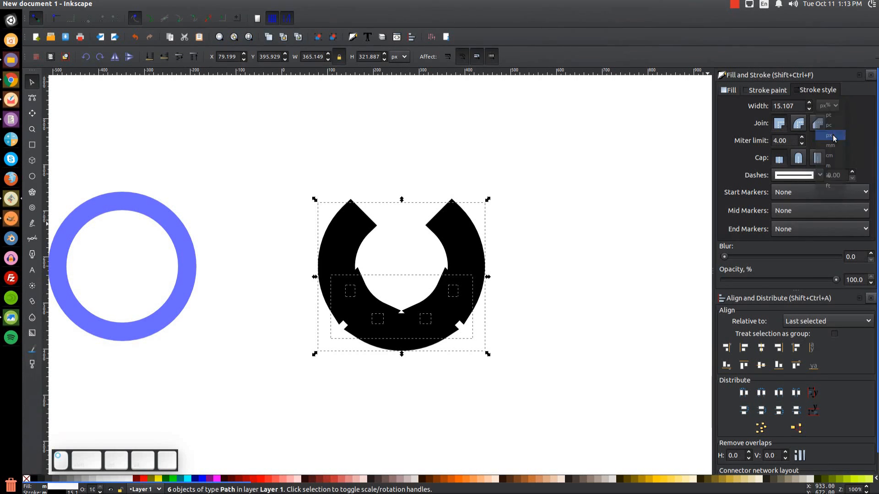
click(799, 107)
drag(802, 106, 761, 106)
text(5)
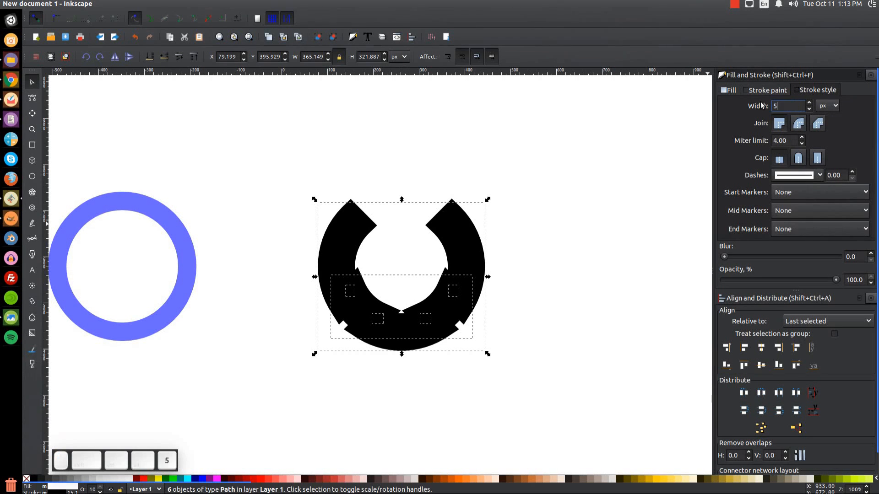
key(Return)
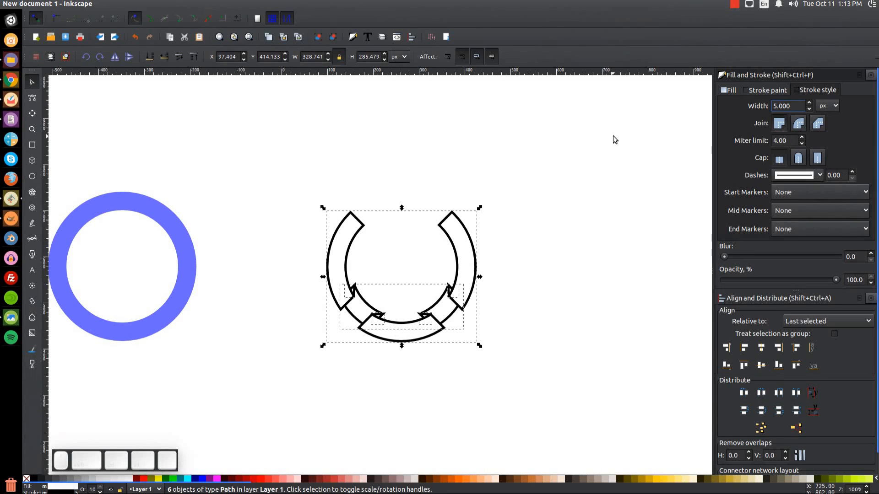
Switch the outlines to round joins and round caps and widen them to 6 px.
click(802, 126)
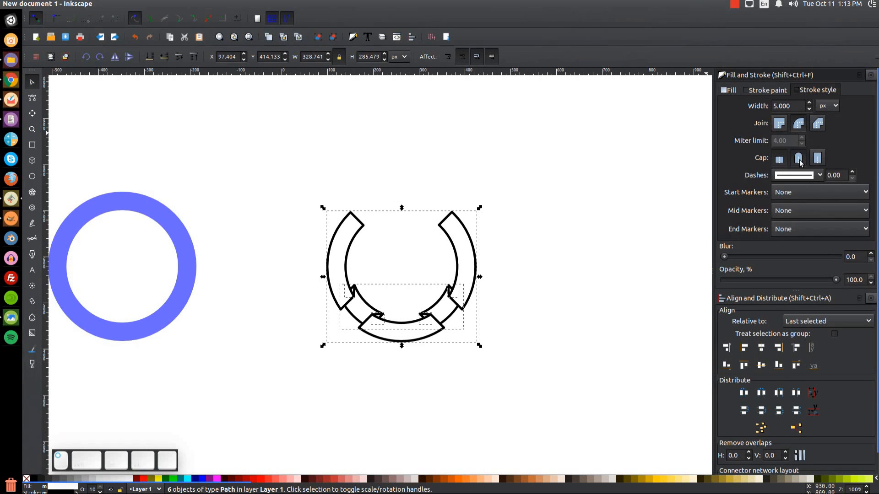
click(800, 160)
drag(796, 106, 739, 102)
text(6)
key(Return)
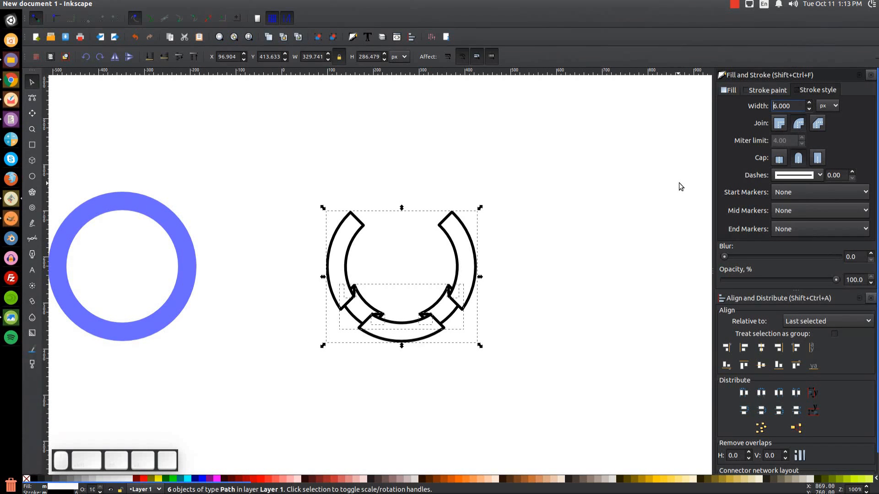
drag(801, 106, 746, 106)
text(6)
key(Return)
click(229, 372)
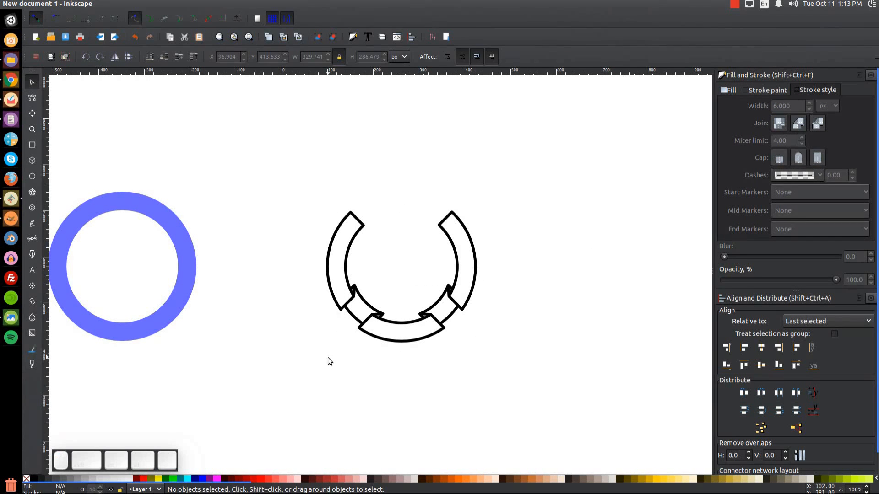
ctrl+scroll(353, 337, up, 1)
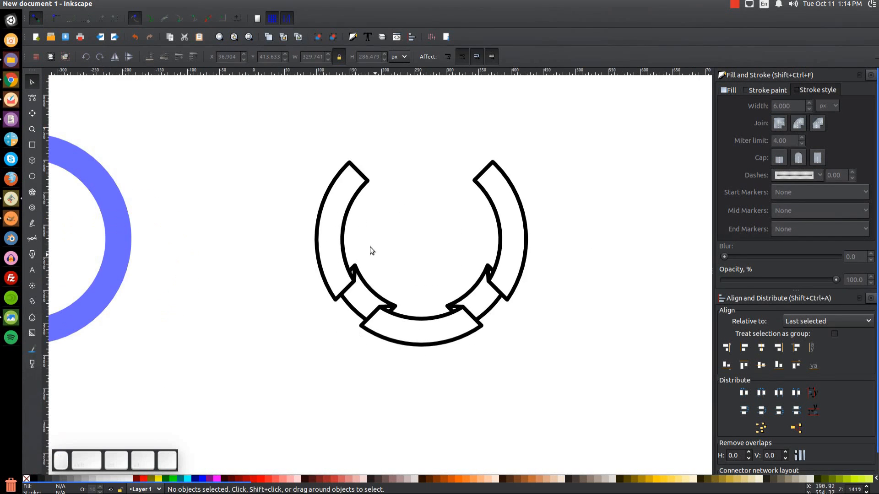
Fill the four triangular joint pieces at the ribbon ends with black.
ctrl+scroll(351, 246, up, 3)
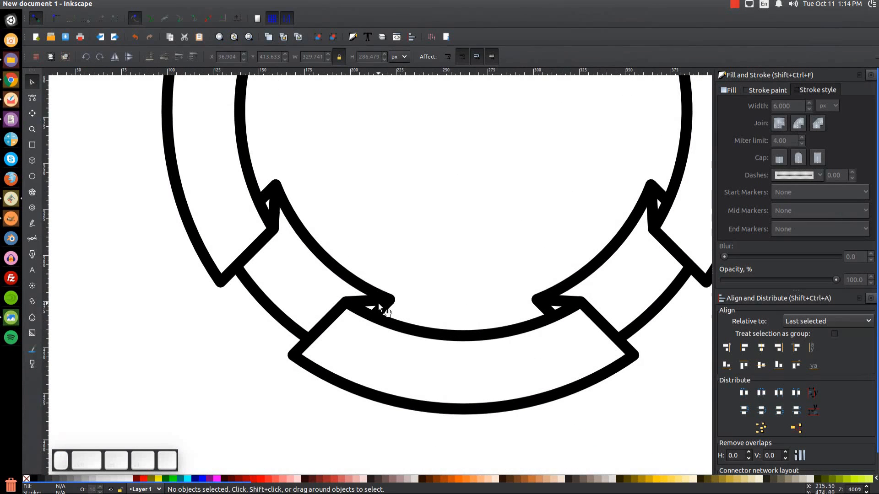
click(281, 210)
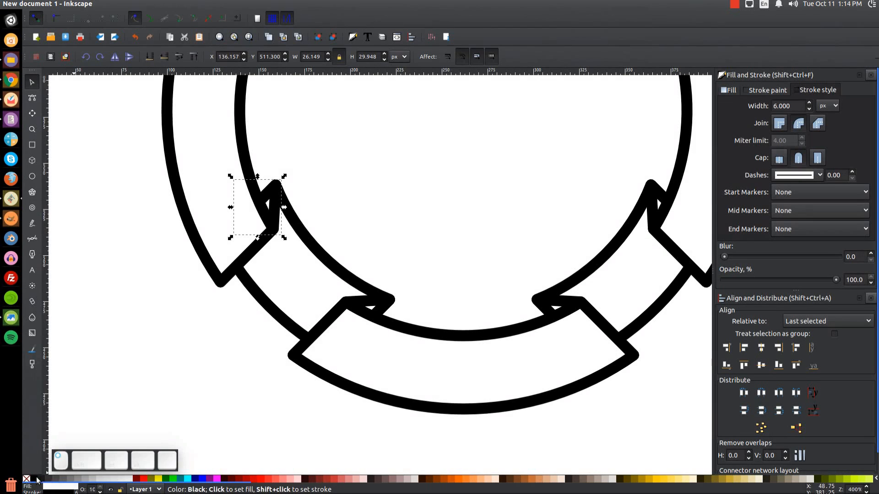
click(372, 298)
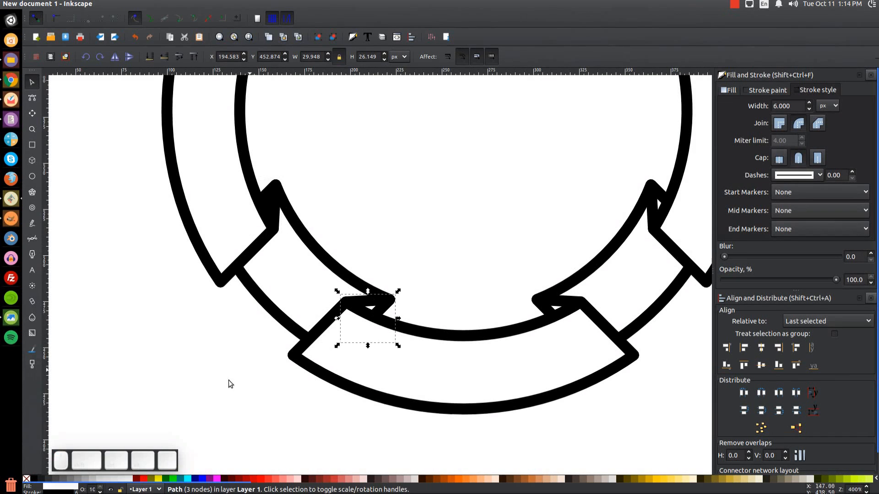
click(33, 479)
click(561, 303)
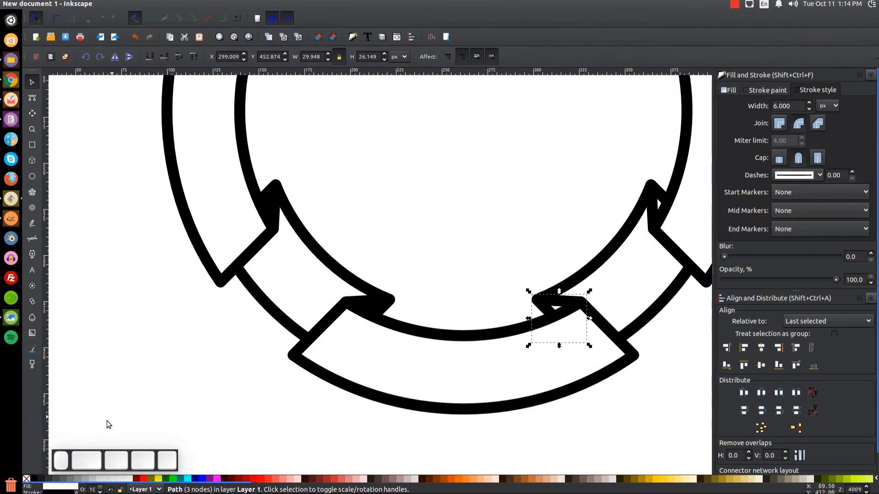
click(652, 207)
click(36, 477)
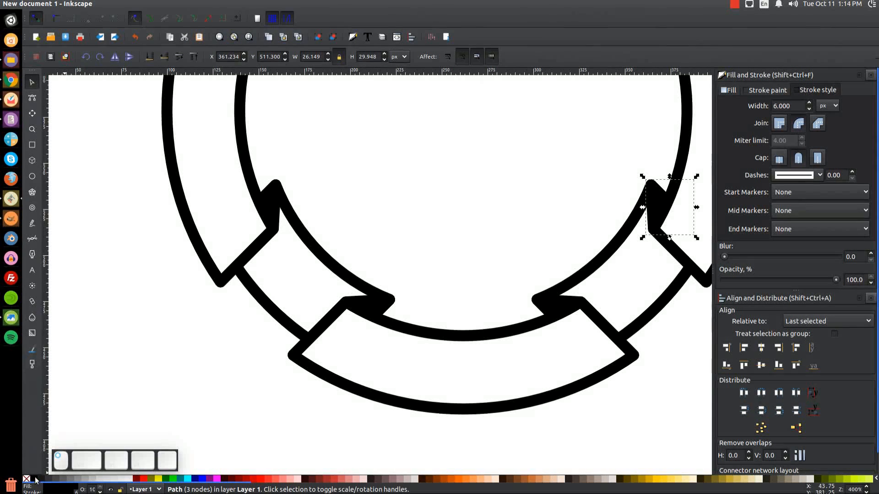
Zoom out to the whole badge and compare it with the reference image.
key(1)
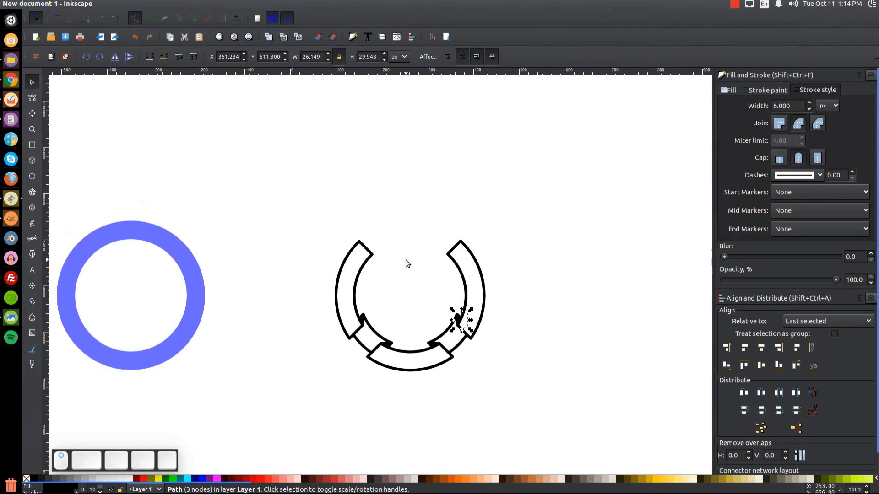
click(626, 282)
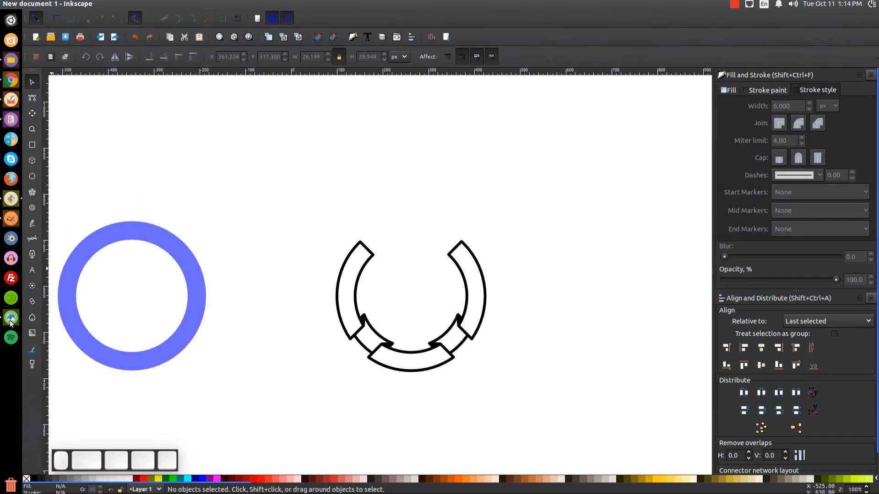
key(alt+Tab)
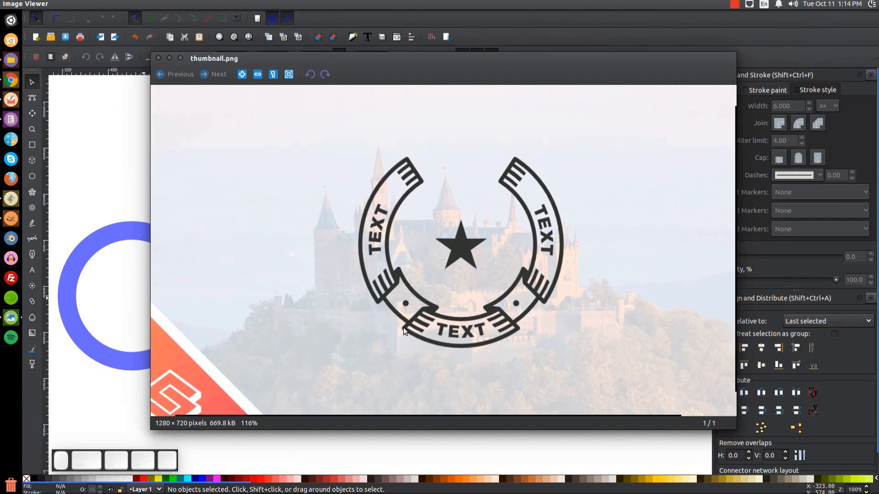
click(169, 58)
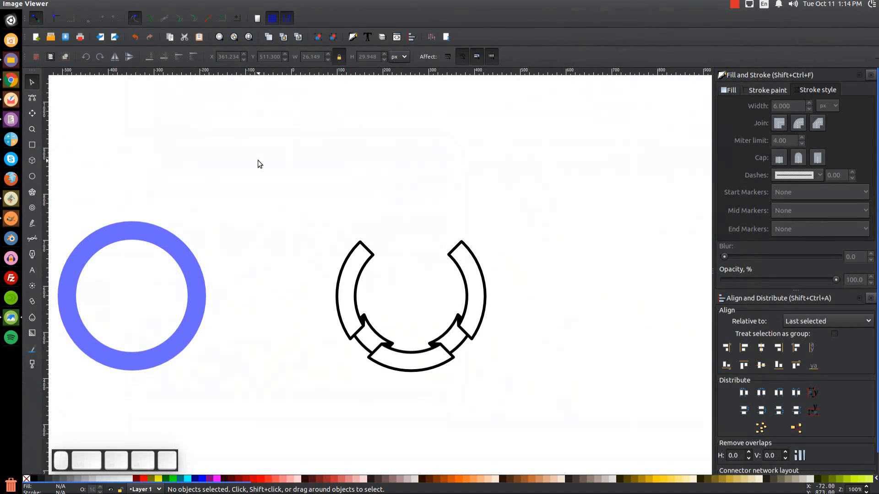
Duplicate the blue ring and centre the copy on the banner arc with Align and Distribute.
click(197, 273)
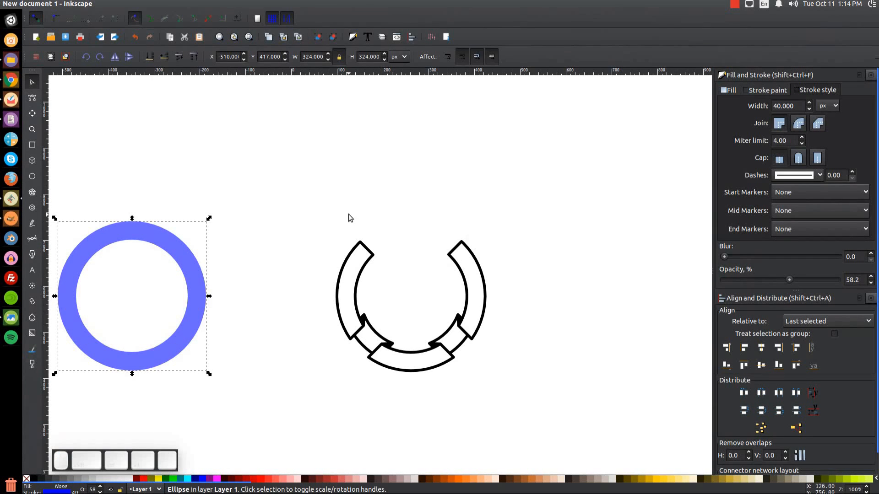
key(ctrl)
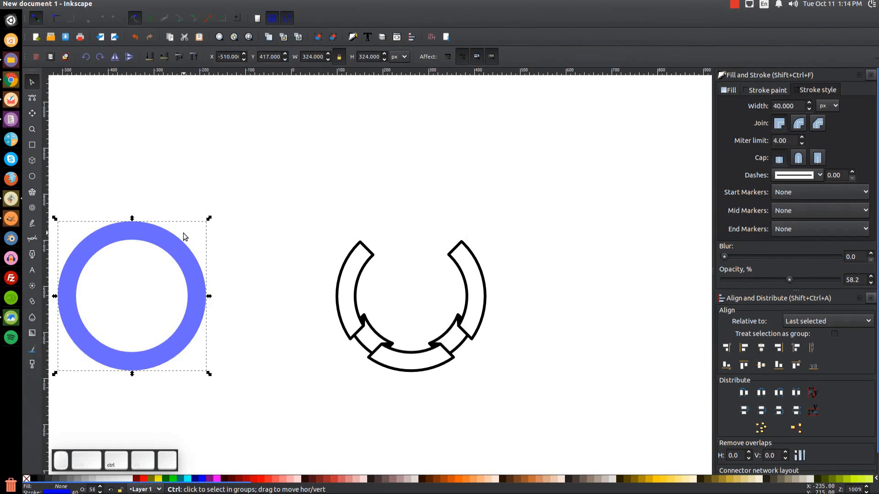
key(ctrl+z)
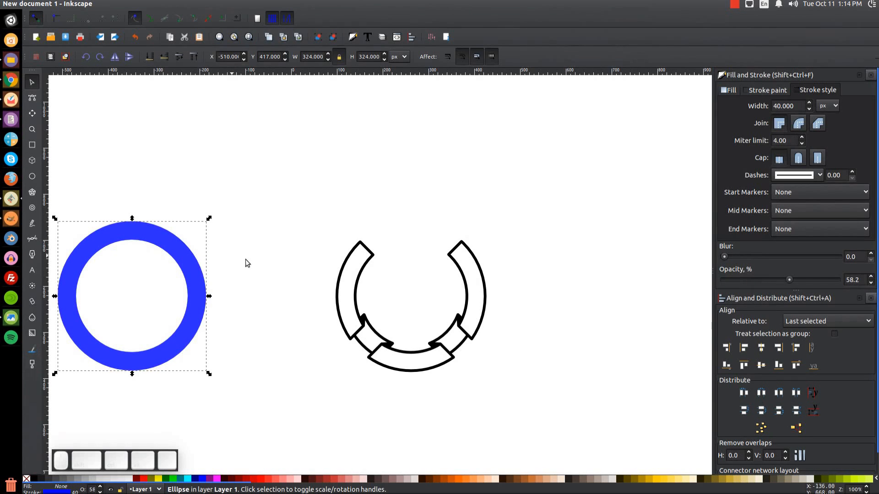
key(shift)
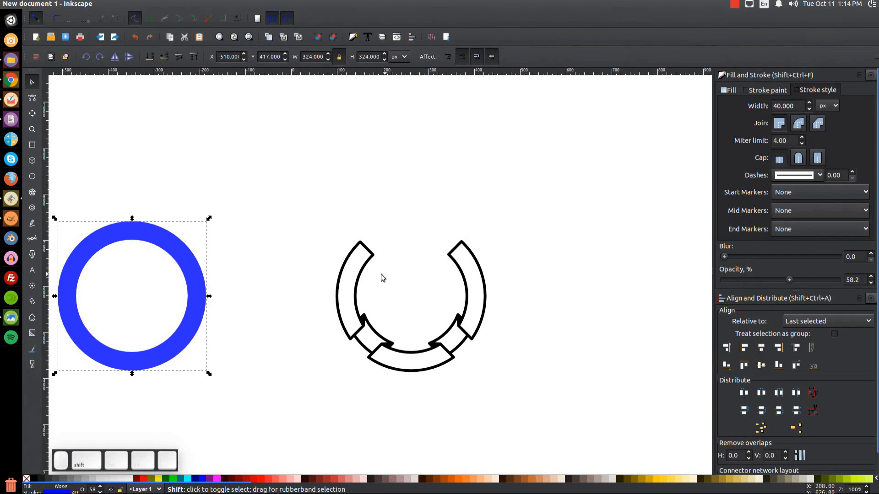
shift+click(350, 271)
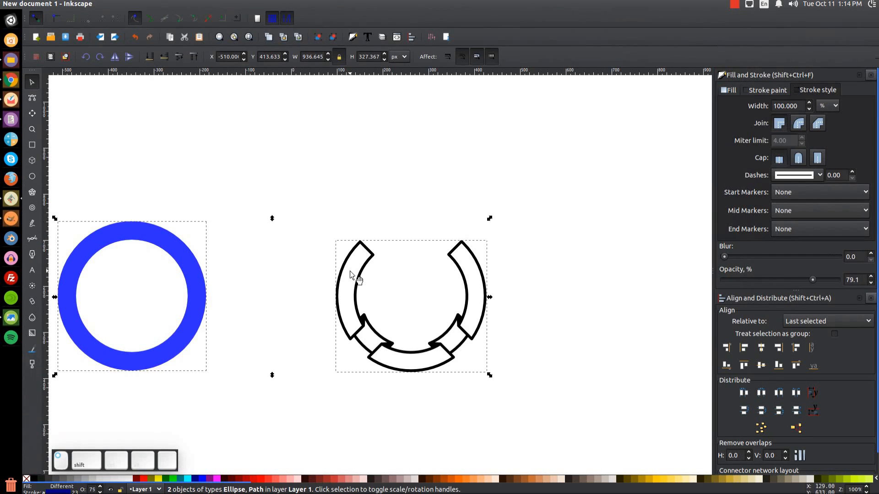
click(765, 349)
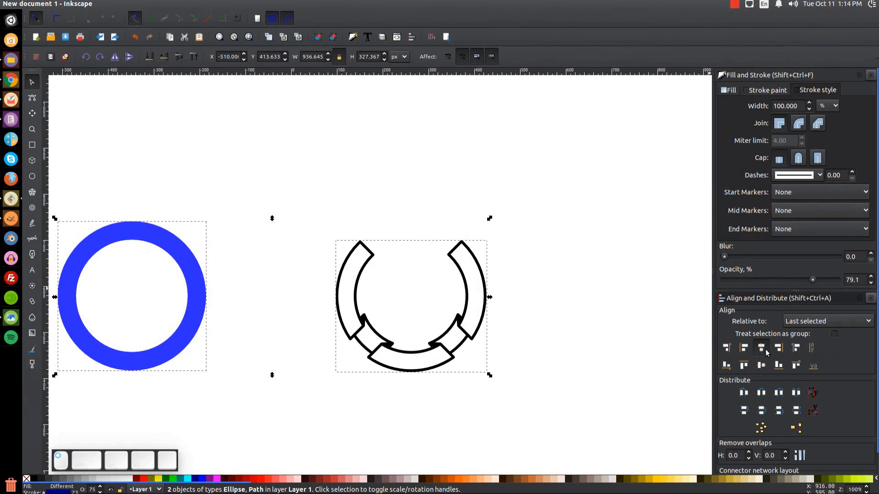
click(583, 355)
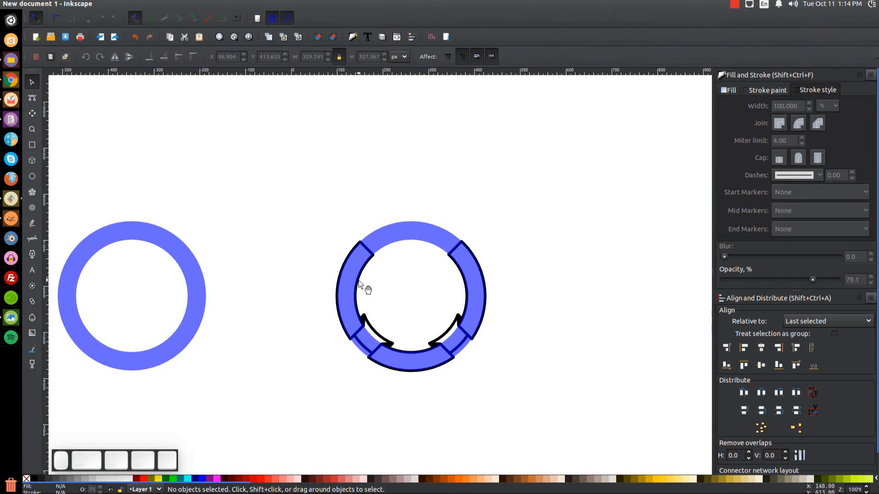
Set the stroke width of the ring over the banner arc to 5 px.
click(404, 231)
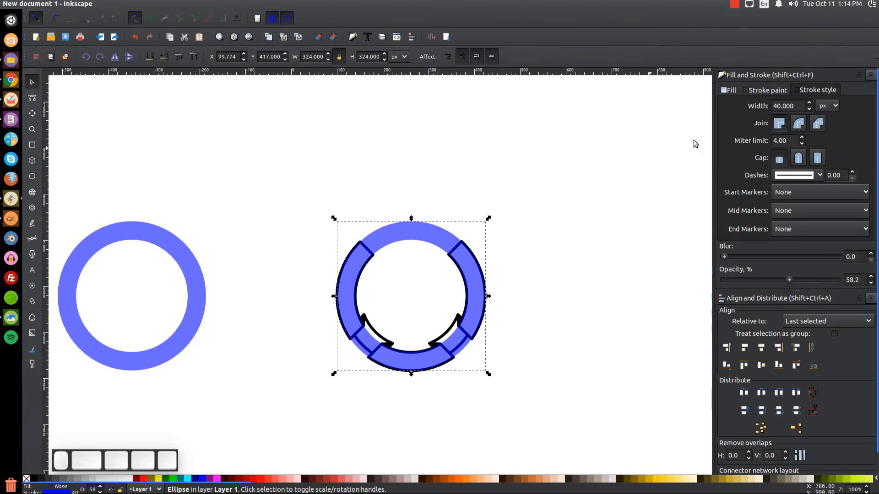
drag(798, 107, 773, 106)
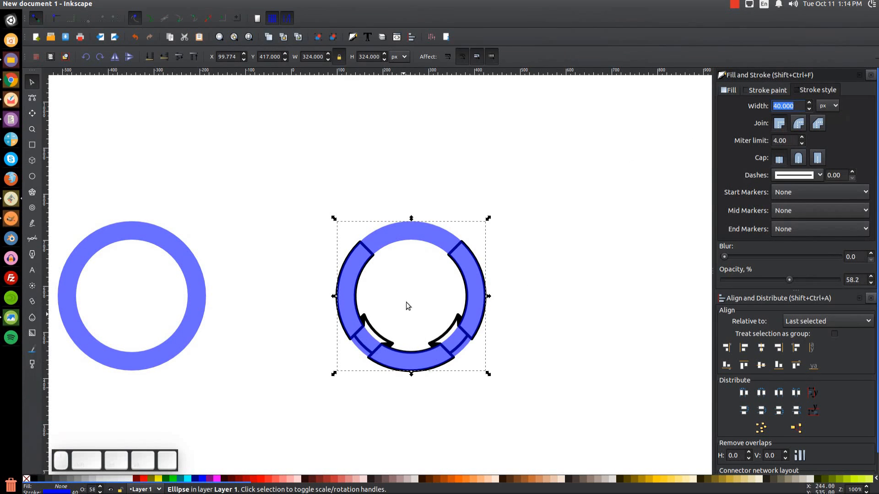
text(5)
key(Return)
drag(400, 250, 421, 245)
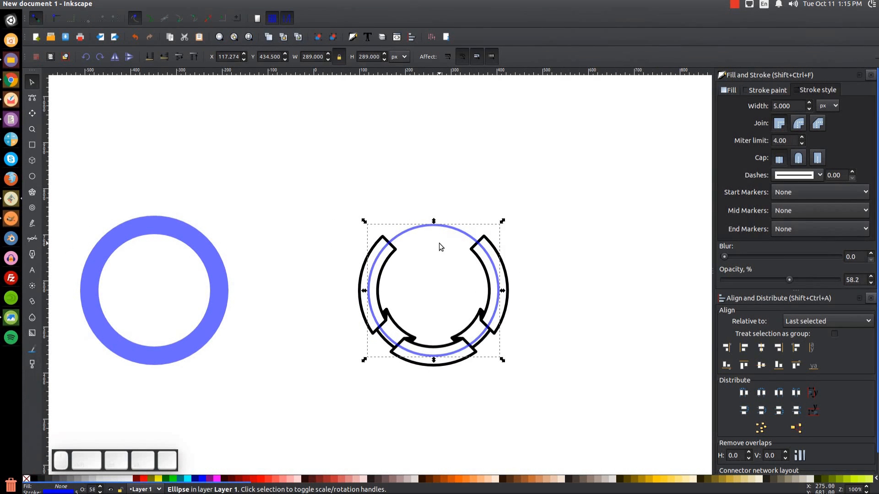
Duplicate the thin ring and give the copy a 15 px green stroke.
key(ctrl+d)
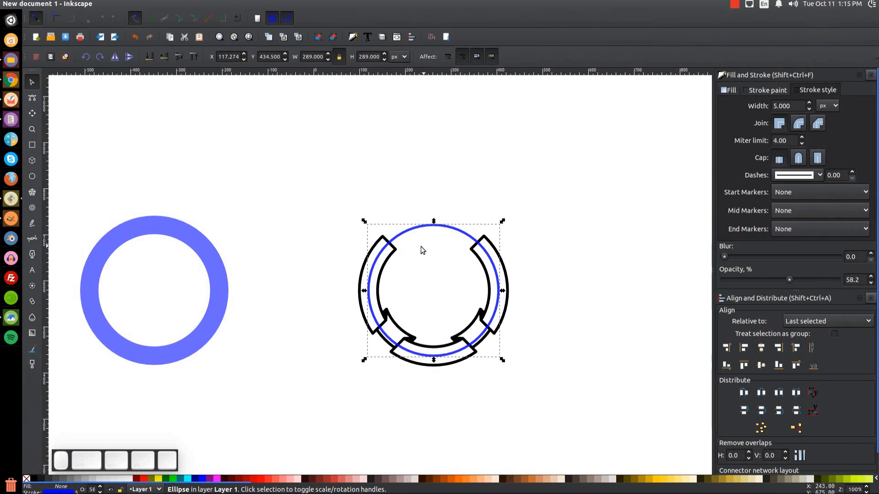
double_click(799, 108)
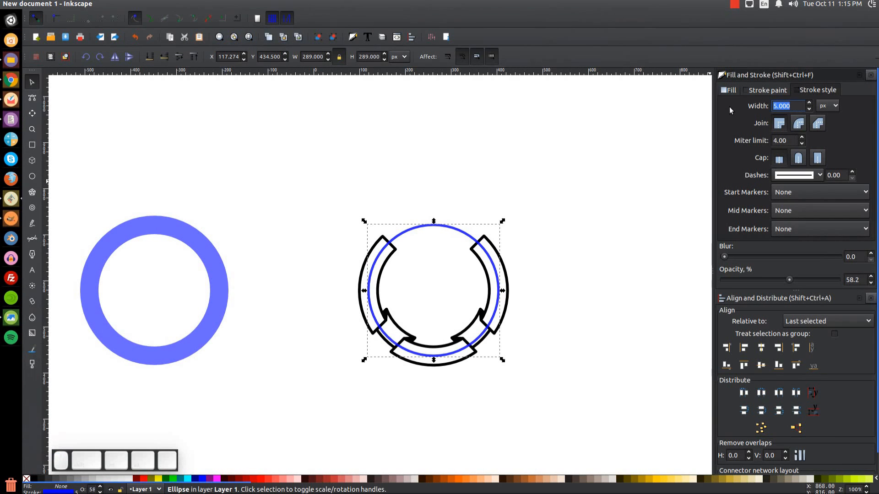
text(5)
key(Return)
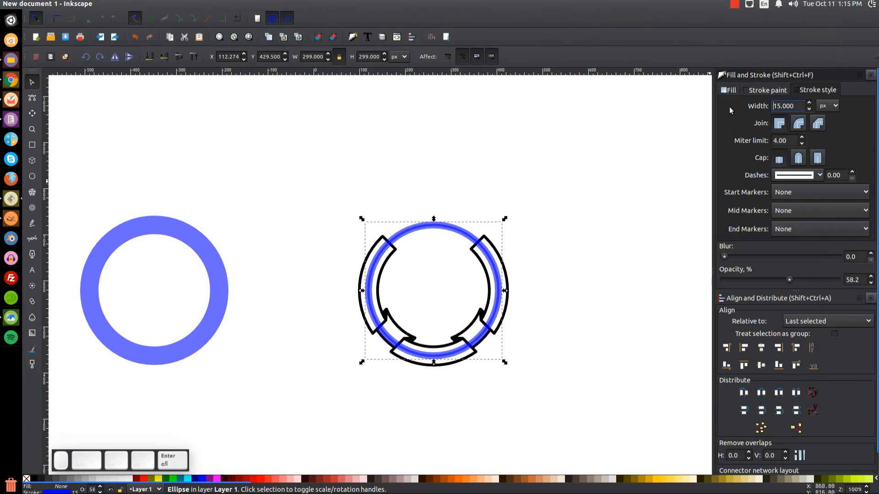
shift+click(175, 481)
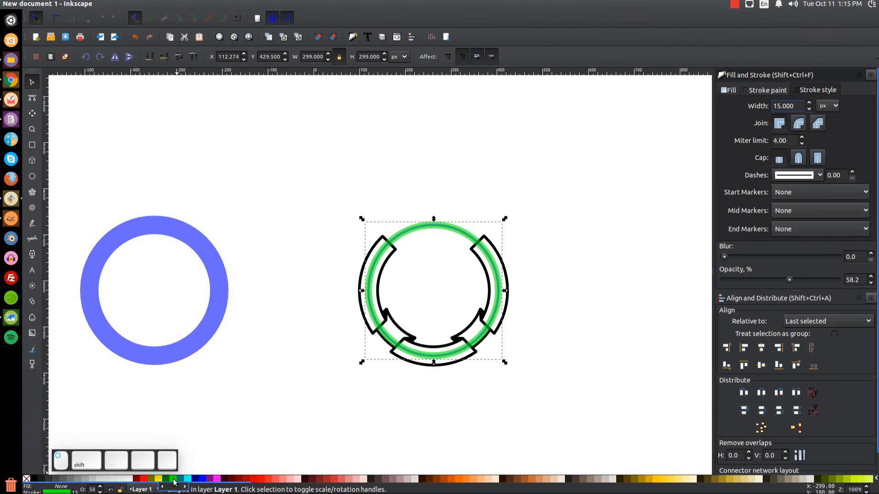
click(165, 58)
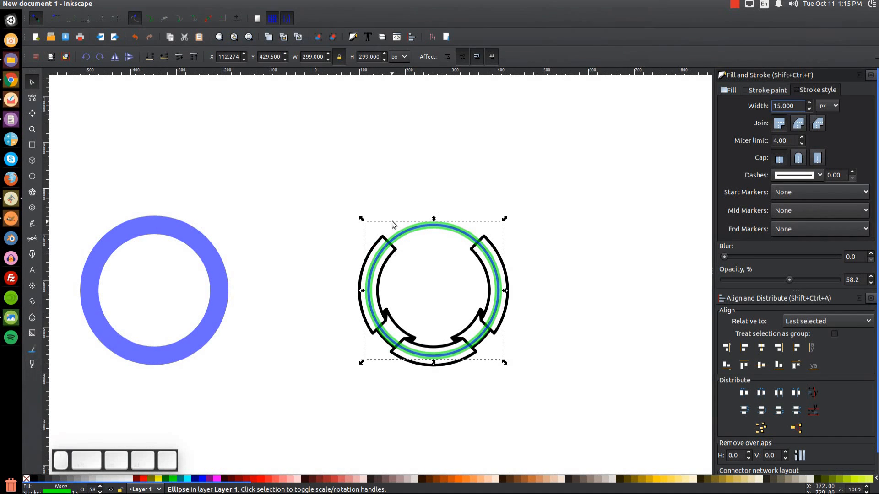
key(ctrl+z)
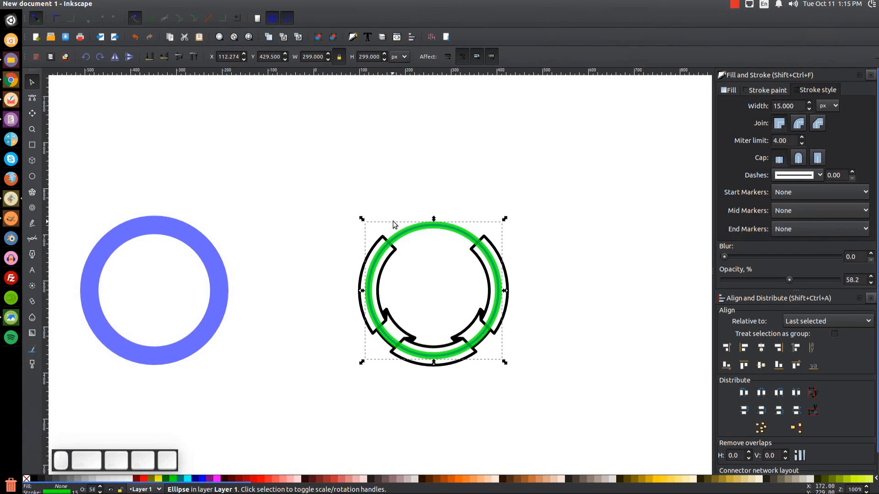
Make a 25 px blue-stroked ring and lower it beneath the green one.
drag(800, 106, 757, 106)
text(25)
key(Return)
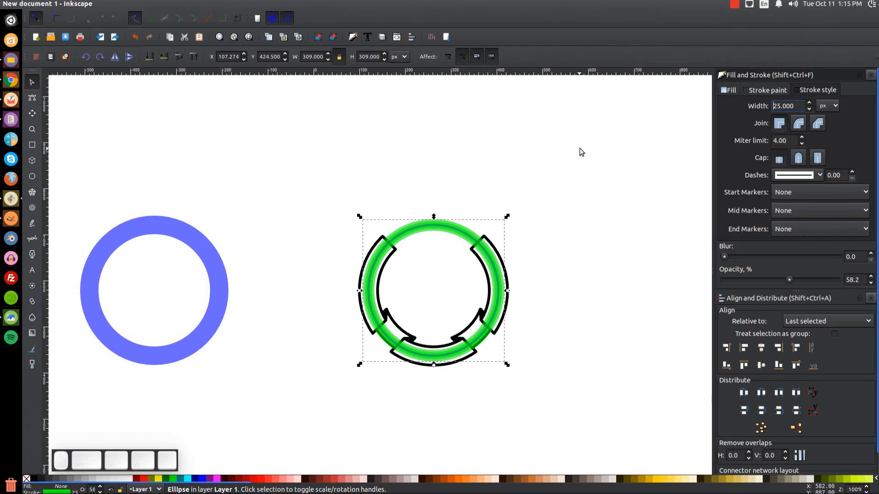
shift+click(195, 479)
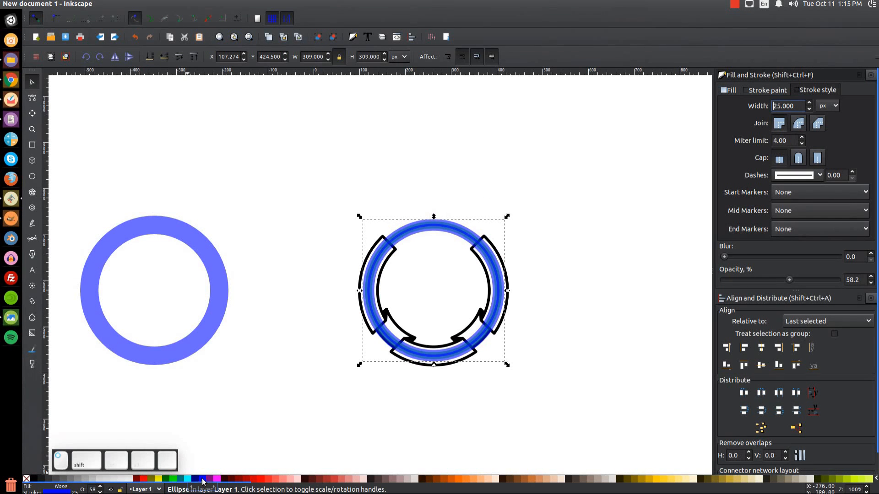
click(164, 58)
click(165, 58)
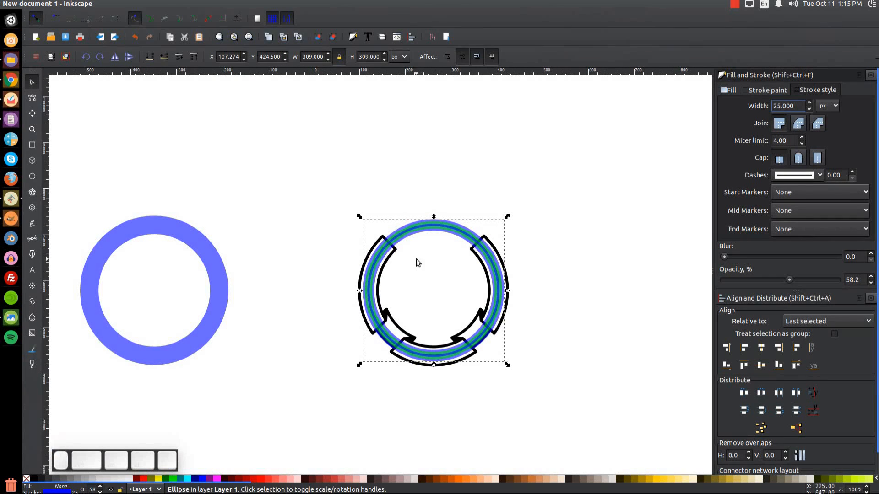
click(468, 206)
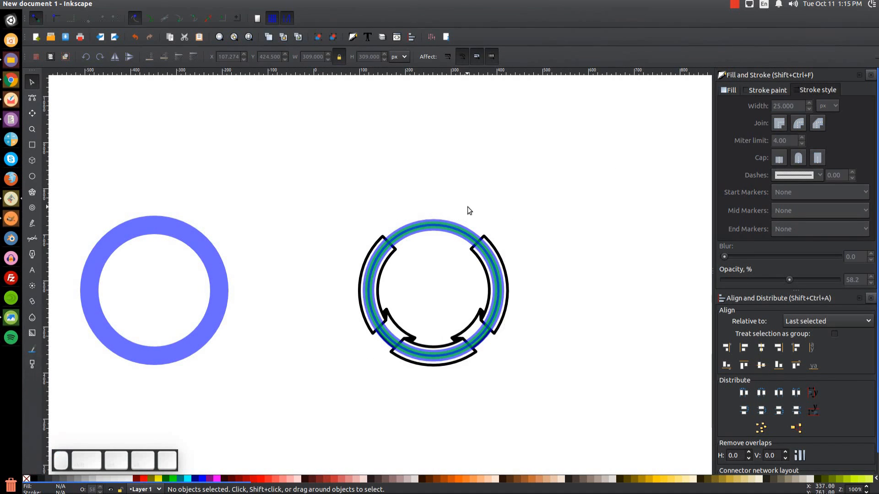
drag(468, 206, 508, 246)
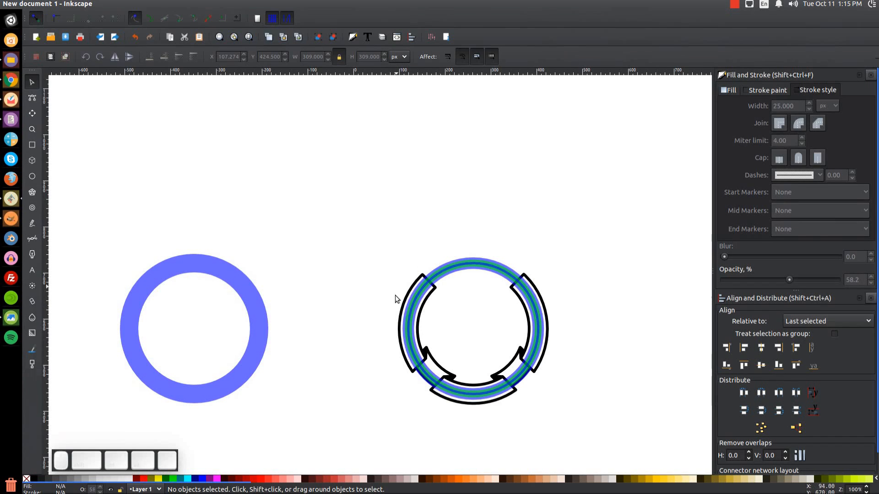
Zoom into the upper-left banner and convert the blue guide ring's stroke to a path.
scroll(433, 259, up, 4)
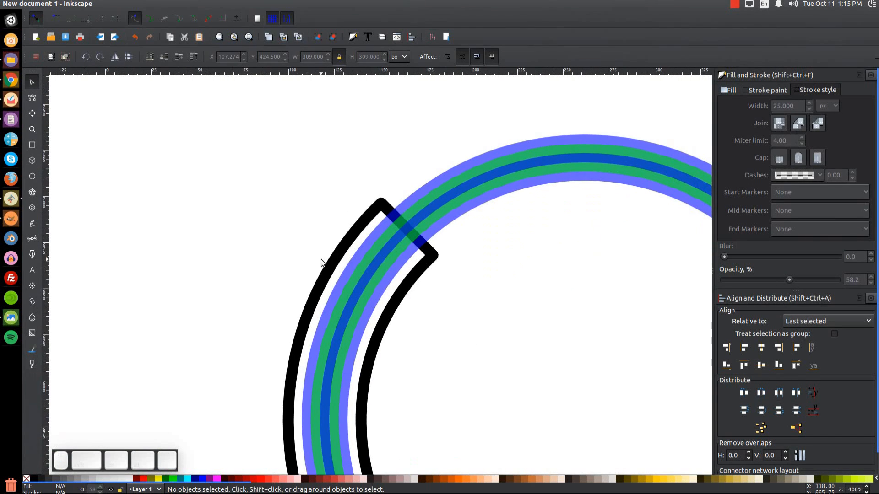
key(plus)
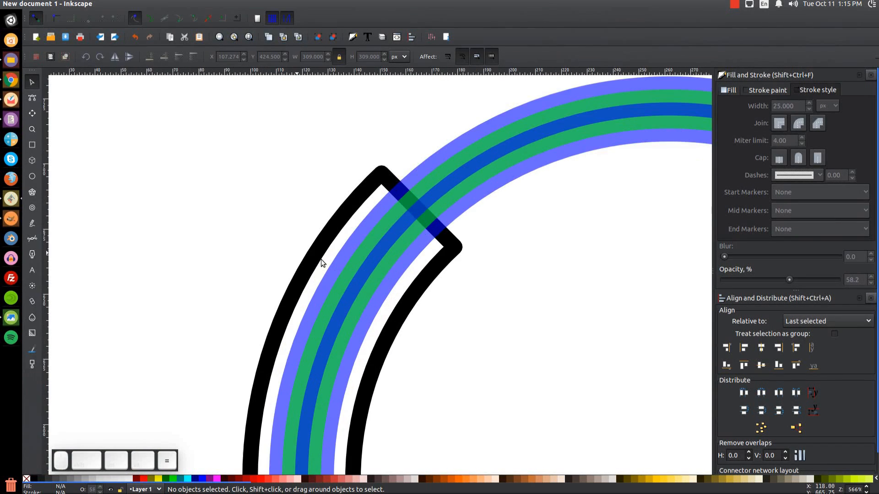
click(431, 152)
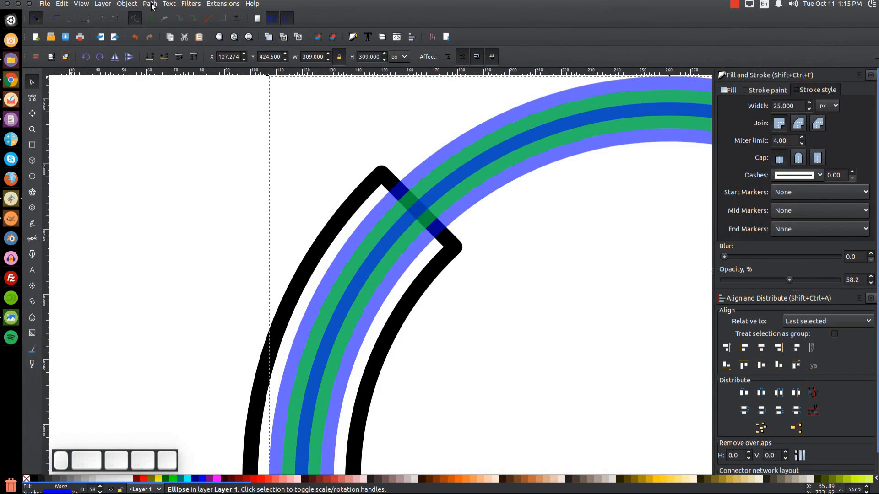
click(151, 5)
click(168, 30)
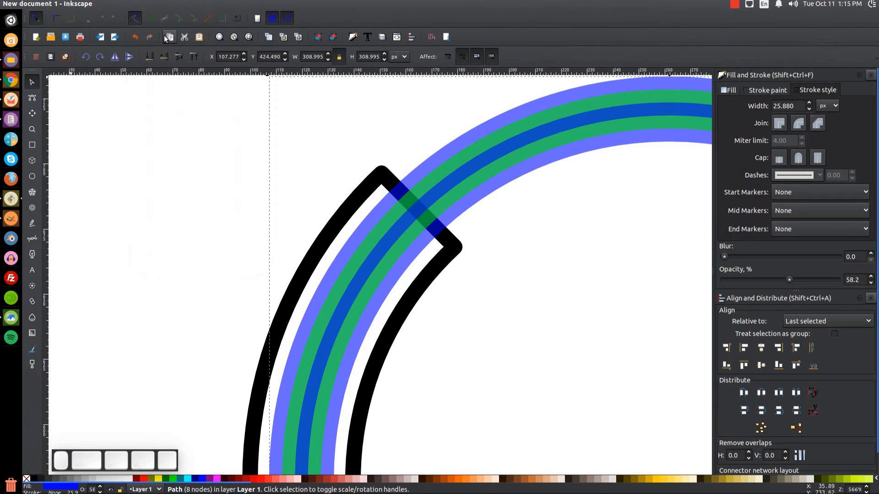
Convert the green band's stroke to a path and cut it out of the ribbon with Difference.
click(333, 287)
mouse_move(156, 5)
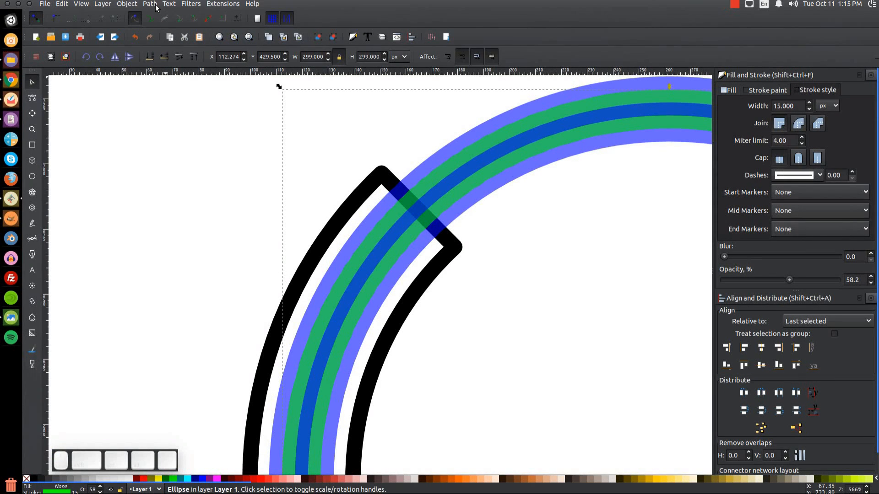
click(155, 5)
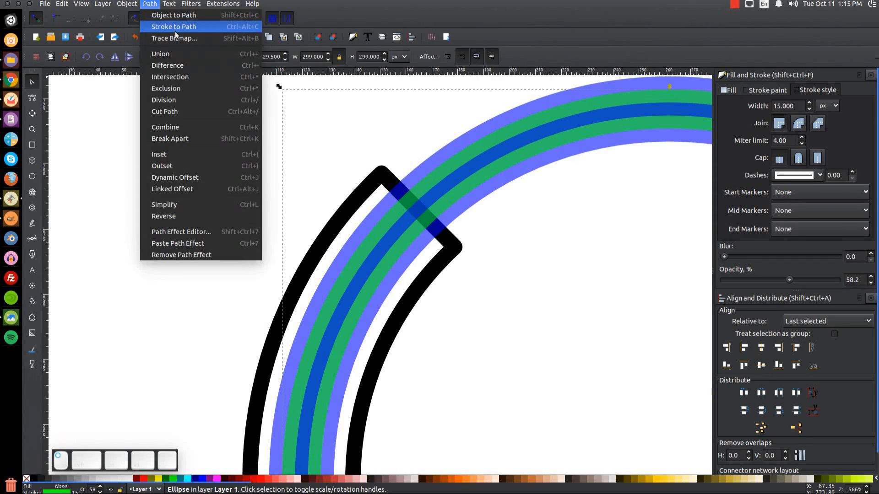
click(173, 25)
key(shift)
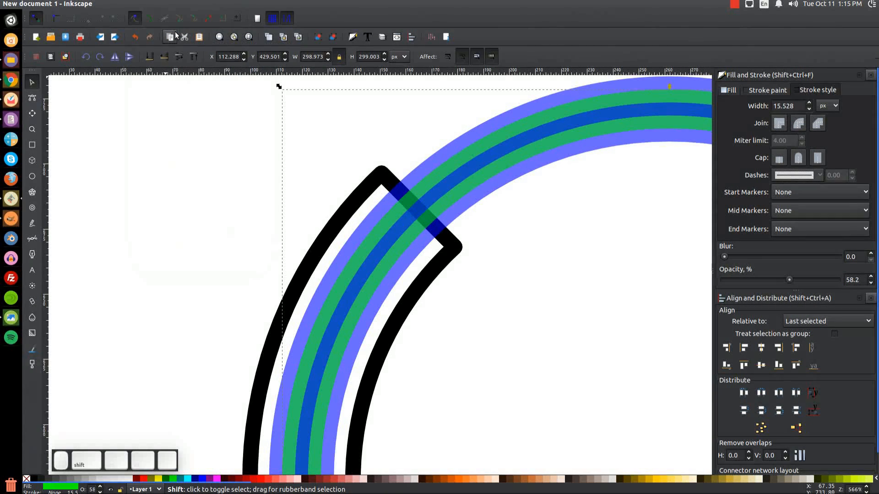
shift+click(572, 87)
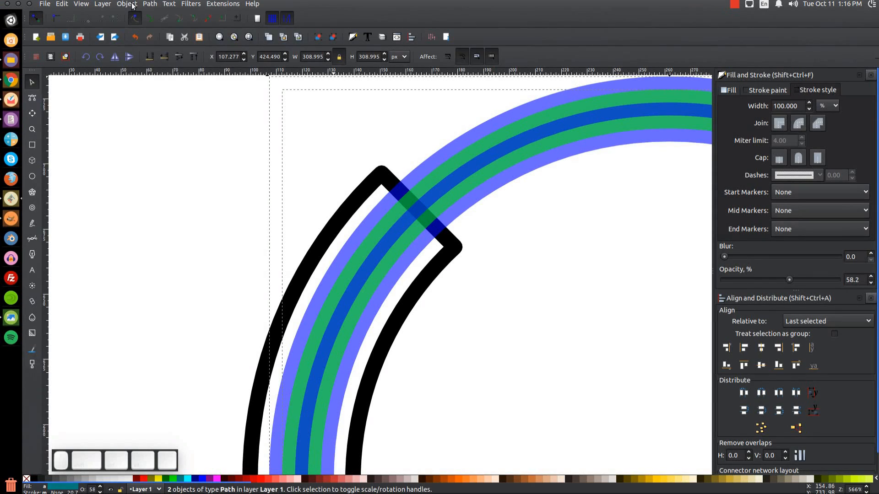
click(150, 5)
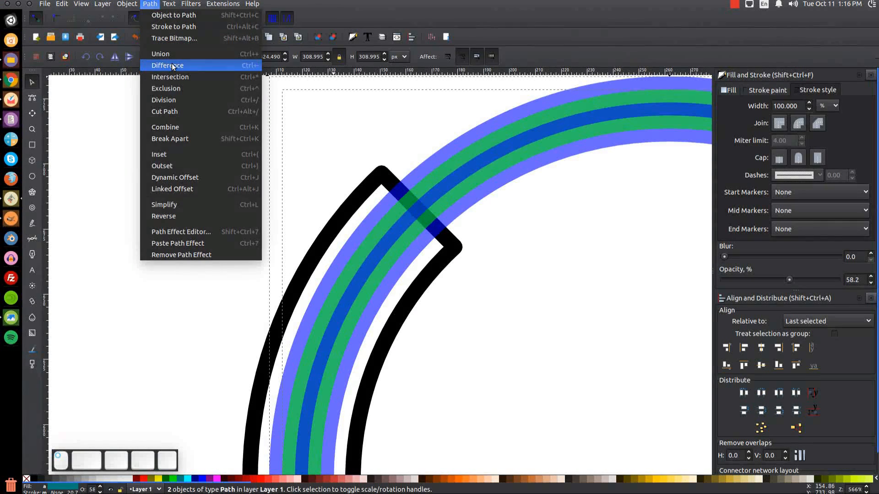
click(173, 67)
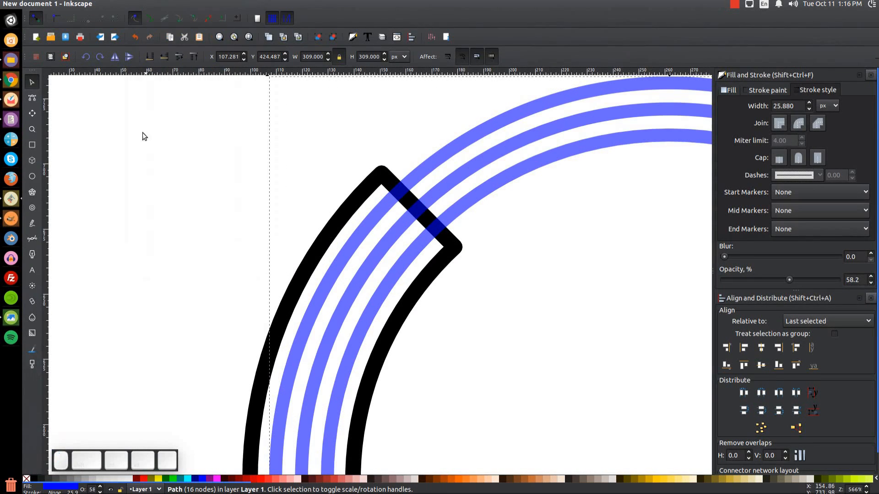
Convert the middle blue band to a filled ring and Union it with the striped ribbon.
click(336, 316)
mouse_move(332, 325)
mouse_down()
mouse_move(320, 322)
mouse_move(331, 309)
mouse_up()
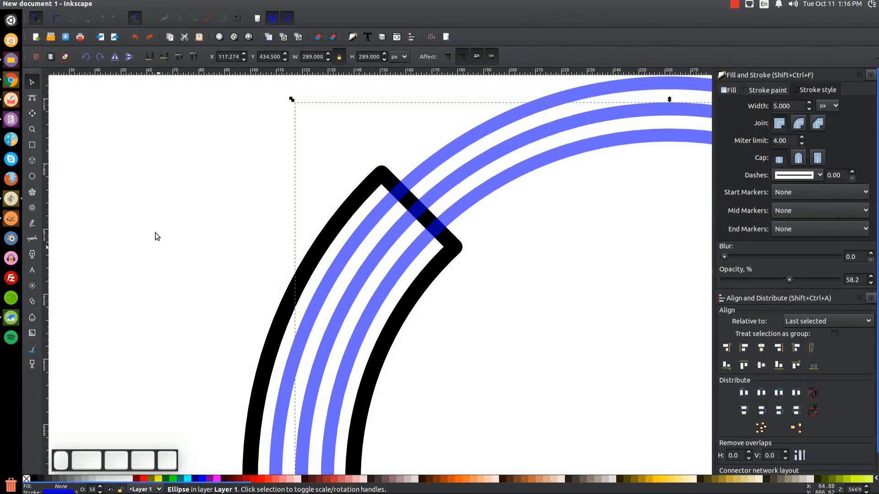
click(151, 5)
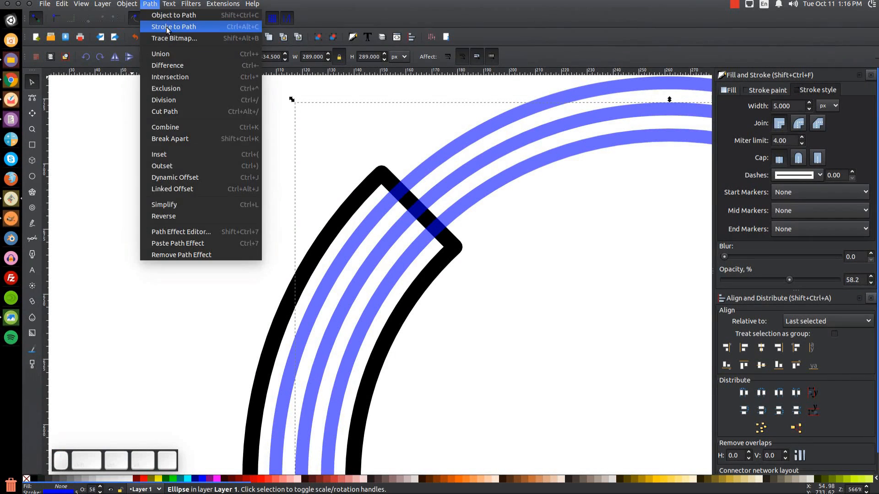
click(167, 26)
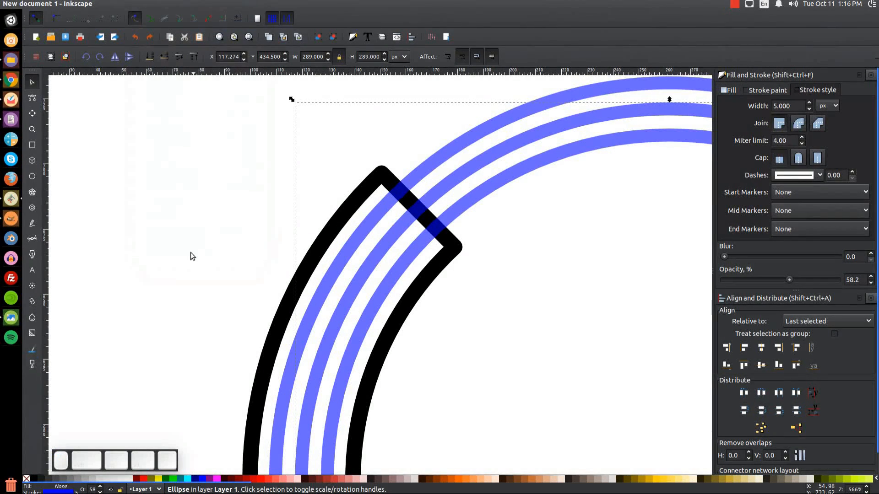
shift+click(285, 403)
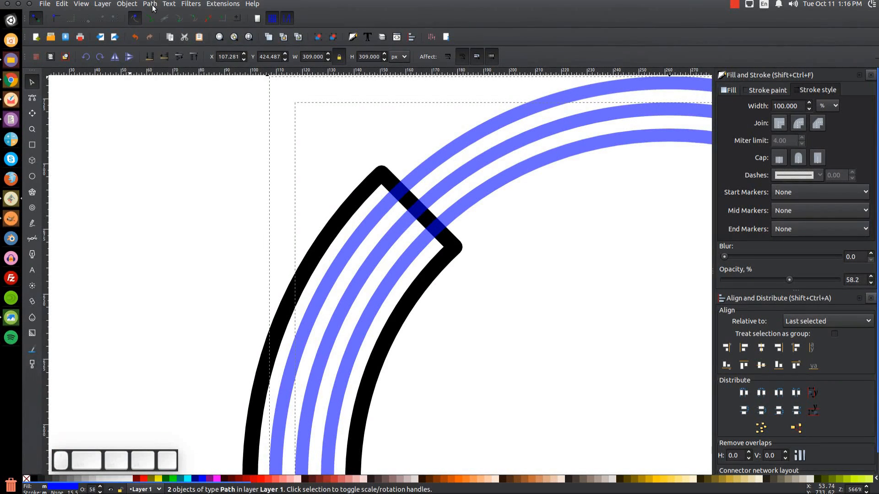
click(149, 3)
click(174, 108)
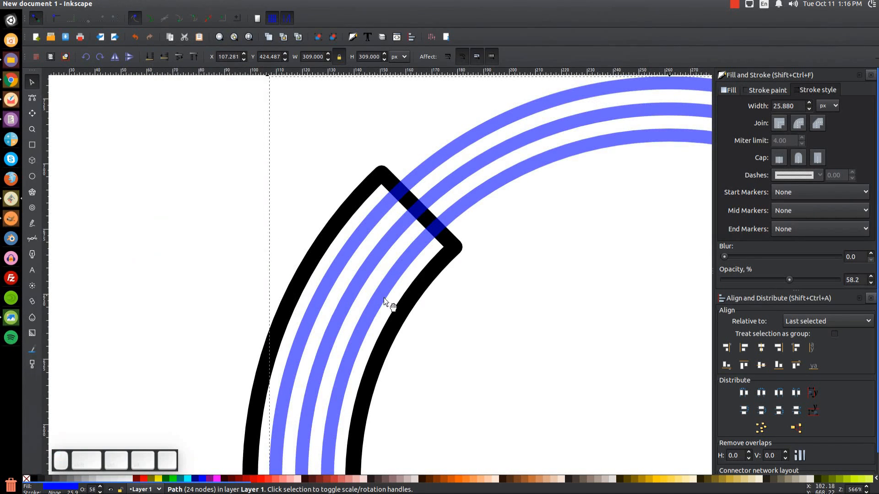
View the drawing at actual size and compare it with the reference badge image.
key(1)
key(Escape)
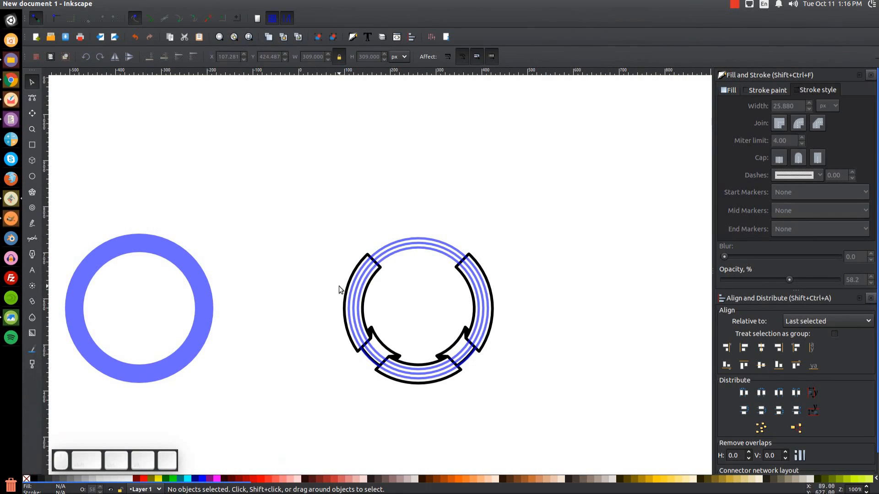
click(12, 319)
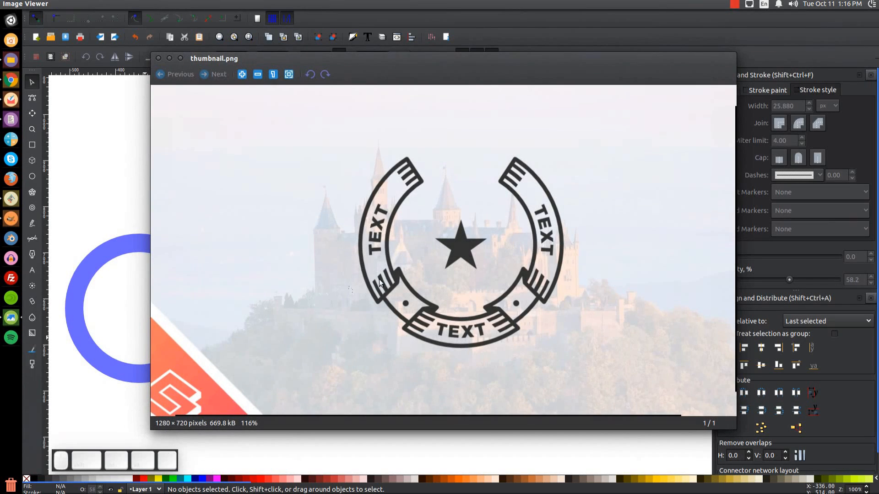
click(169, 57)
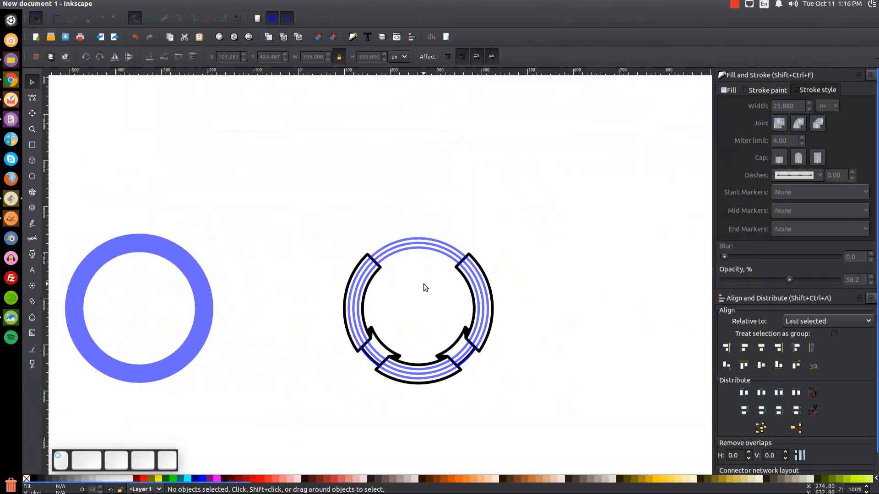
Select all seven striped ring pieces and rotate them together by 15 degrees.
key(plus)
key(plus)
key(1)
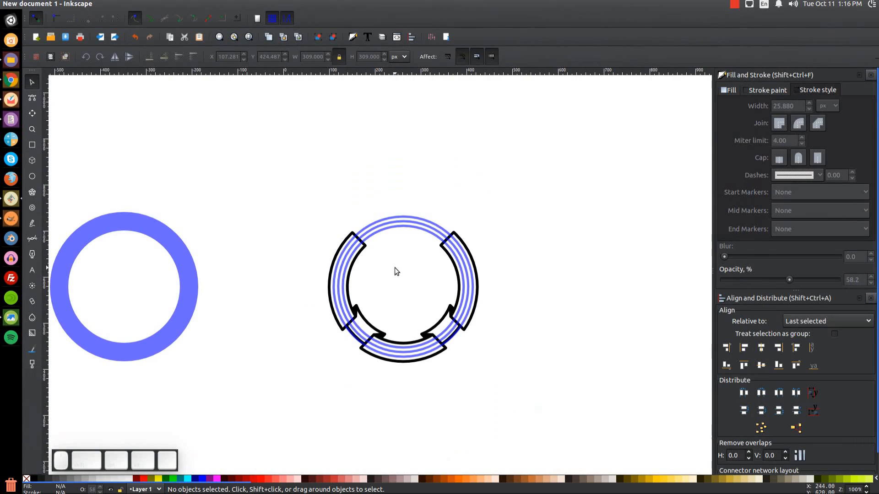
drag(589, 426, 254, 123)
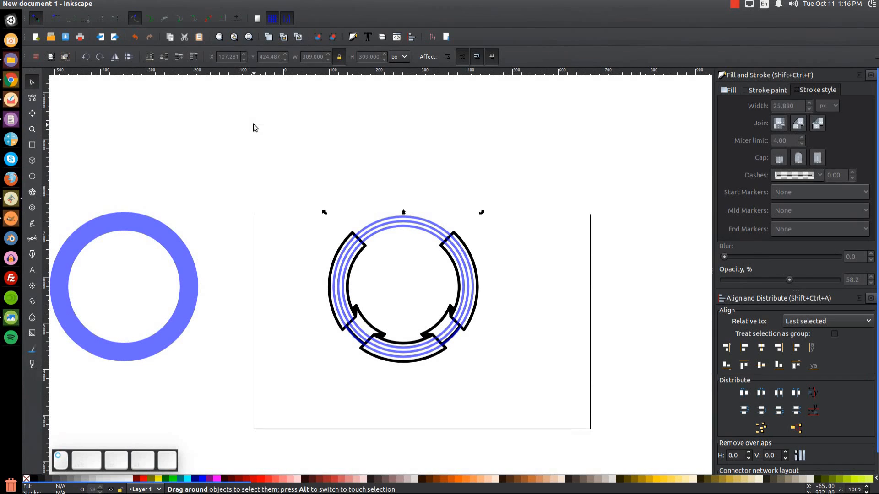
click(411, 352)
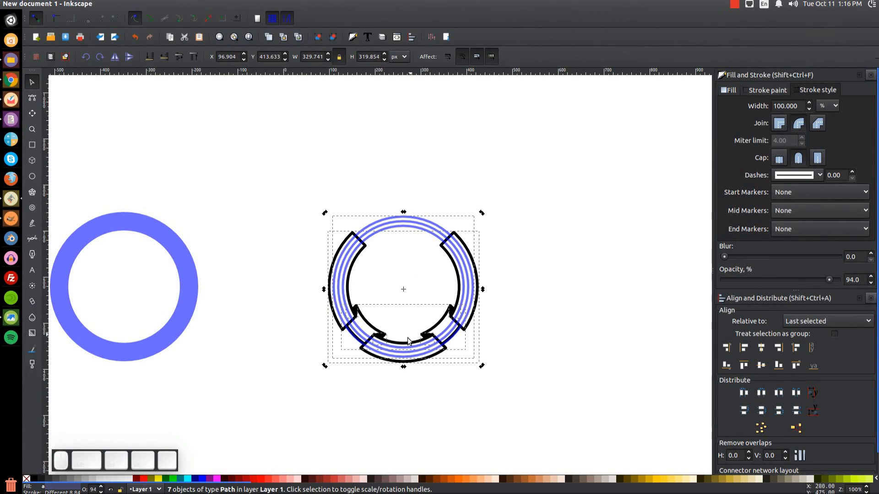
drag(324, 367, 394, 388)
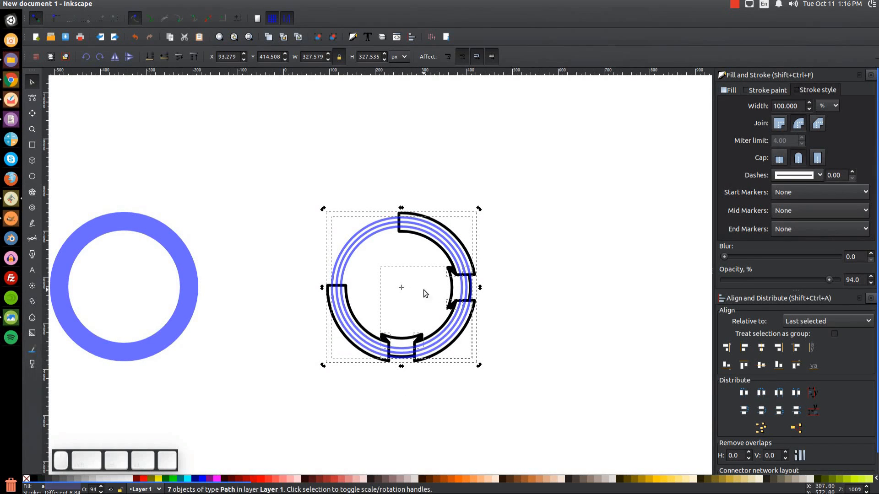
drag(399, 396, 389, 356)
click(592, 246)
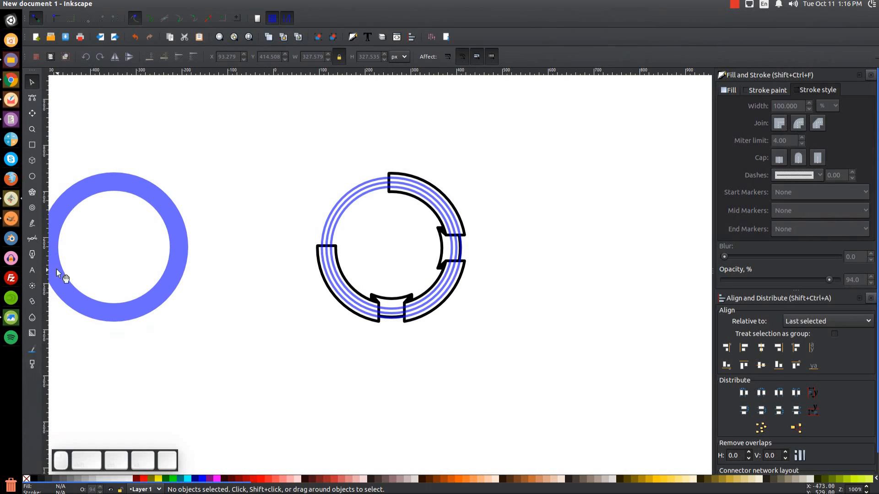
Draw a 105 × 164 px green rectangle with no outline at 54.1% opacity just below the striped ring.
click(34, 147)
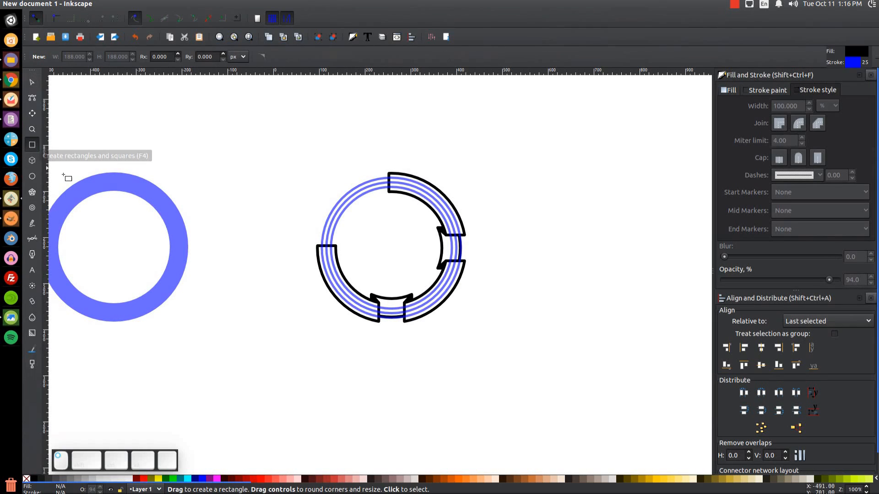
drag(369, 268, 417, 344)
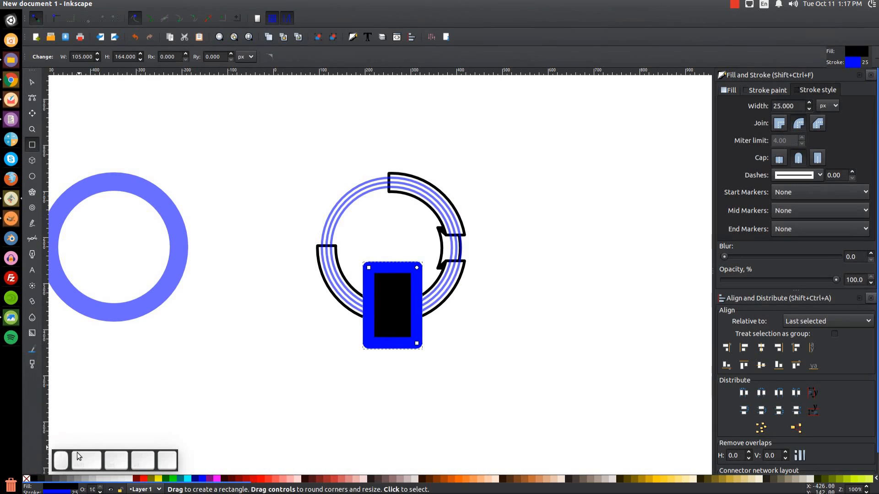
shift+click(26, 479)
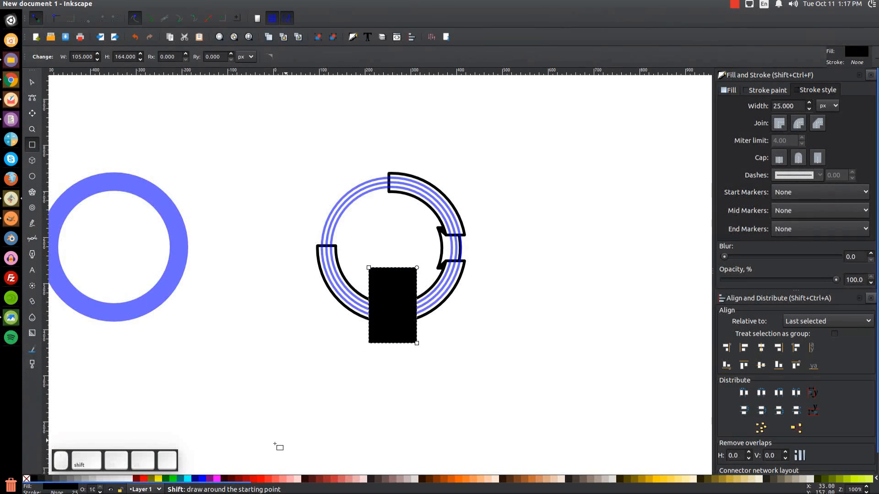
click(172, 479)
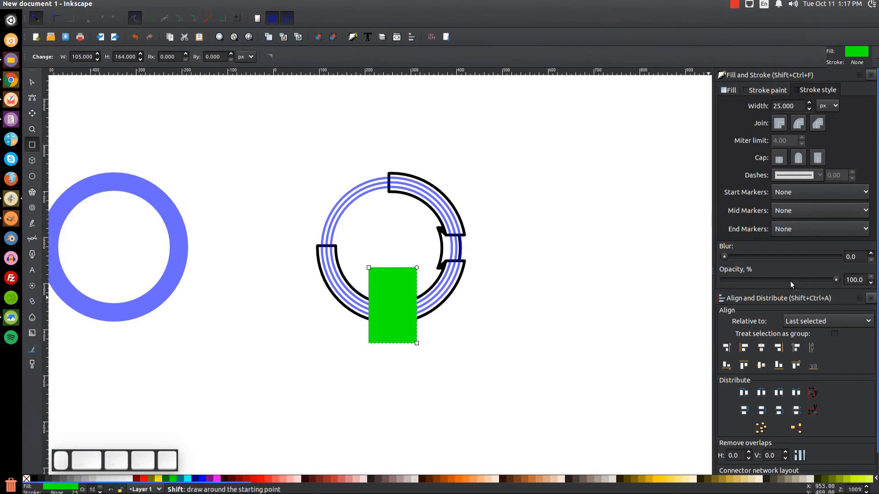
drag(799, 277, 785, 279)
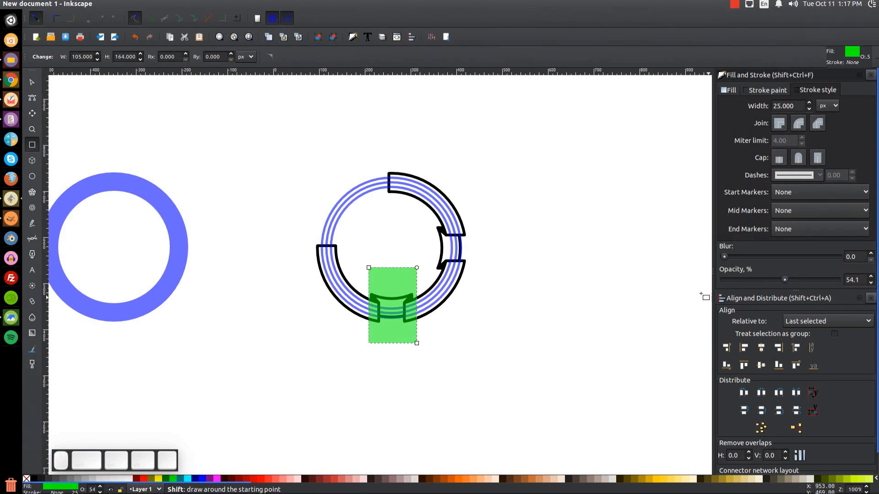
click(33, 83)
drag(397, 316, 402, 372)
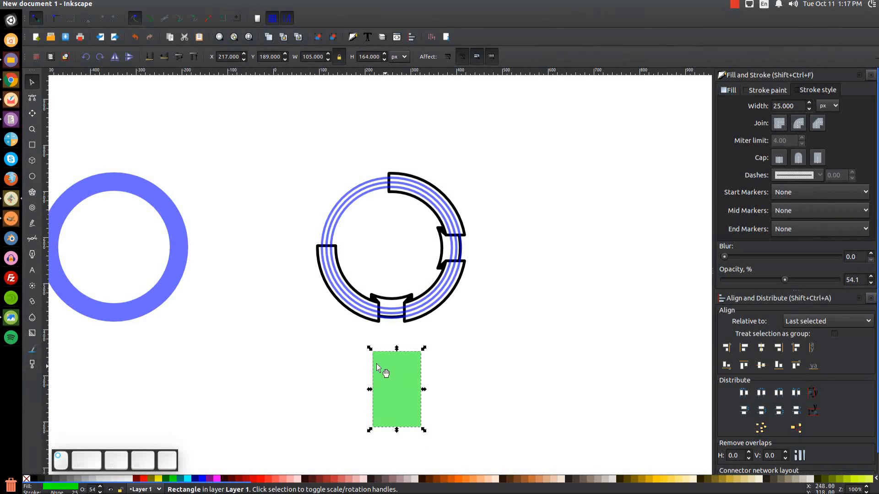
Select the ring shape beneath the stripes and duplicate it on top.
click(332, 265)
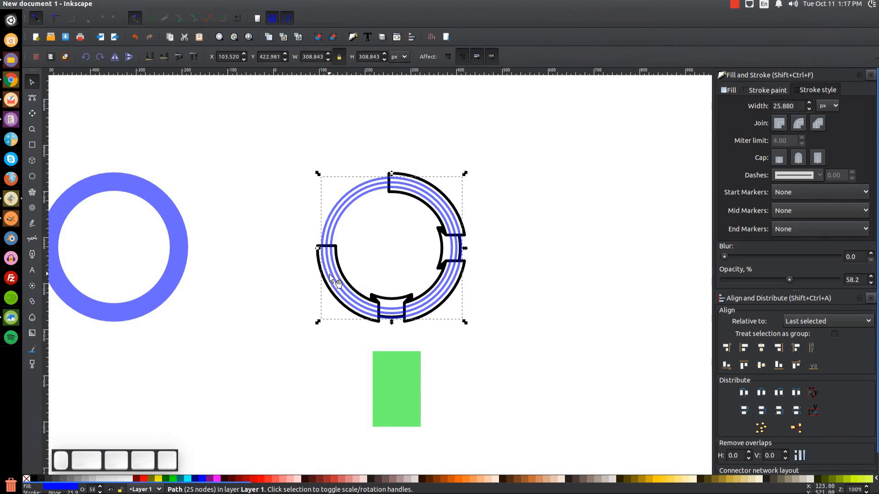
key(alt)
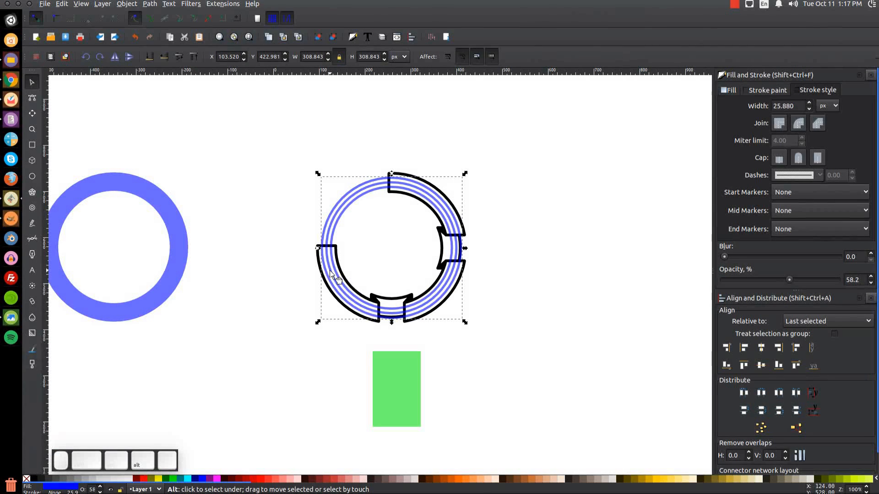
alt+click(331, 272)
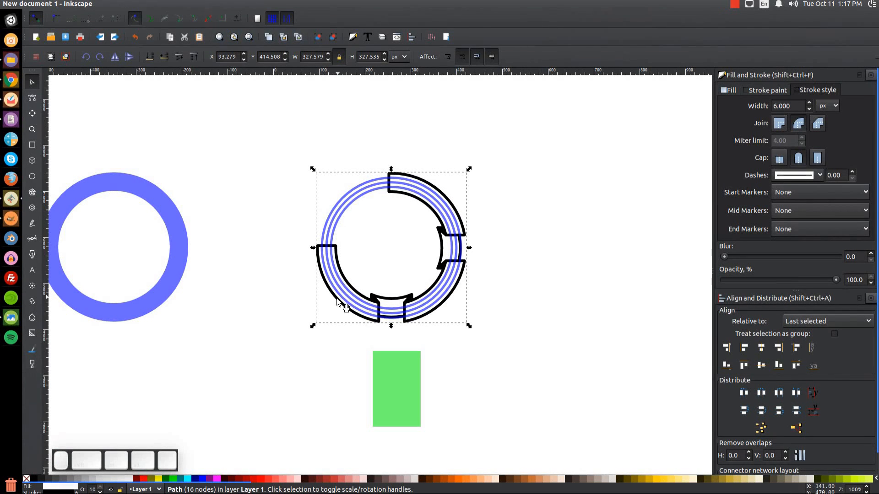
key(ctrl)
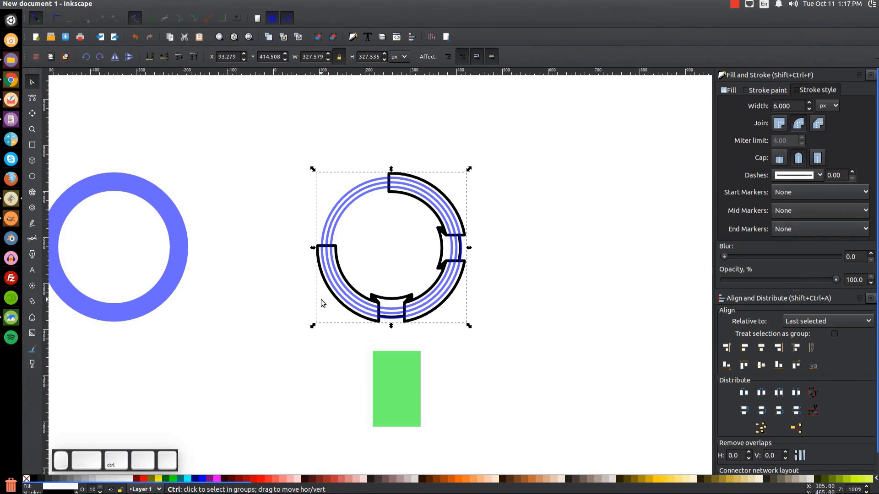
key(ctrl+d)
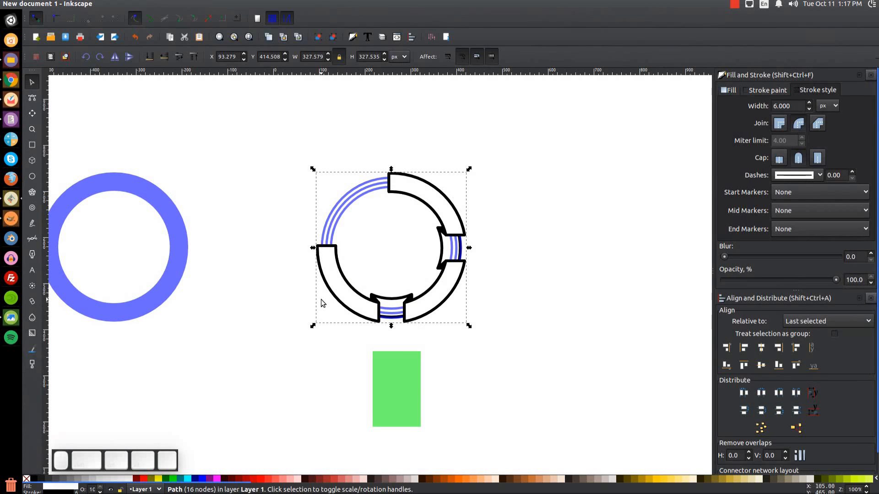
Intersect the ring copy with the blue stripes, then move the green rectangle onto the bottom join.
key(shift)
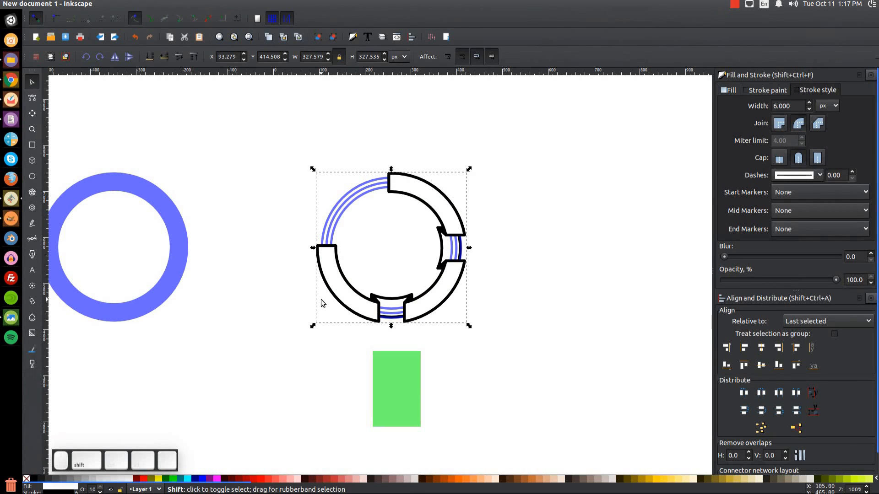
shift+click(353, 197)
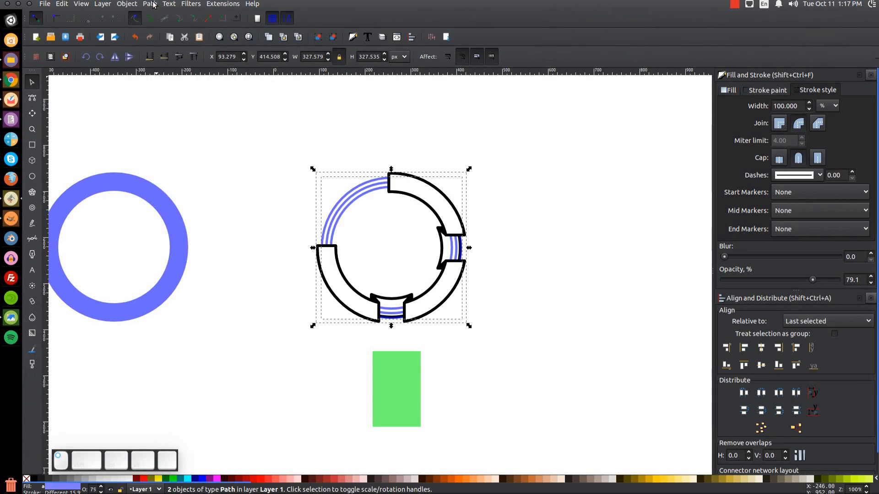
click(154, 5)
click(174, 81)
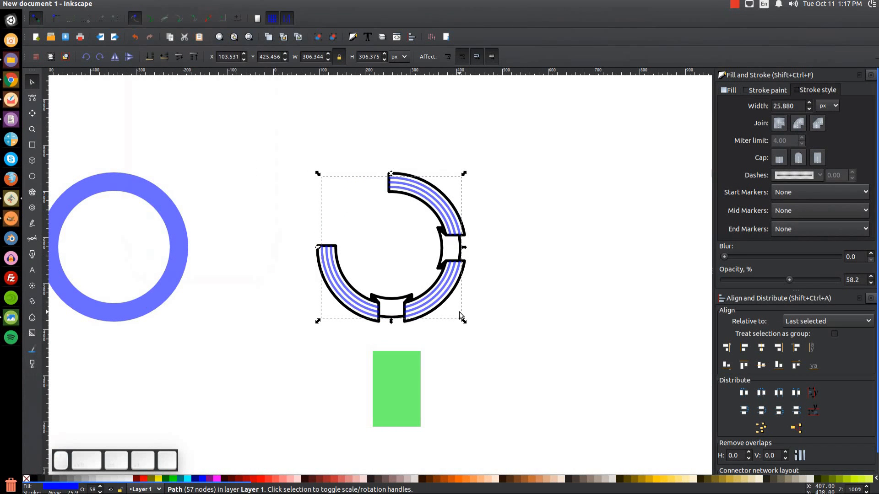
drag(395, 411, 392, 328)
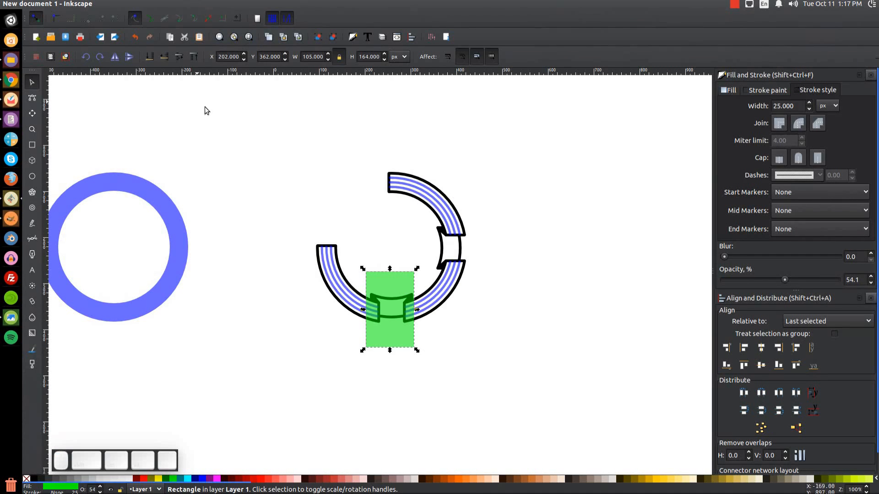
Duplicate the green rectangle, rotate it 90° and place it over the ring's right join.
key(ctrl+d)
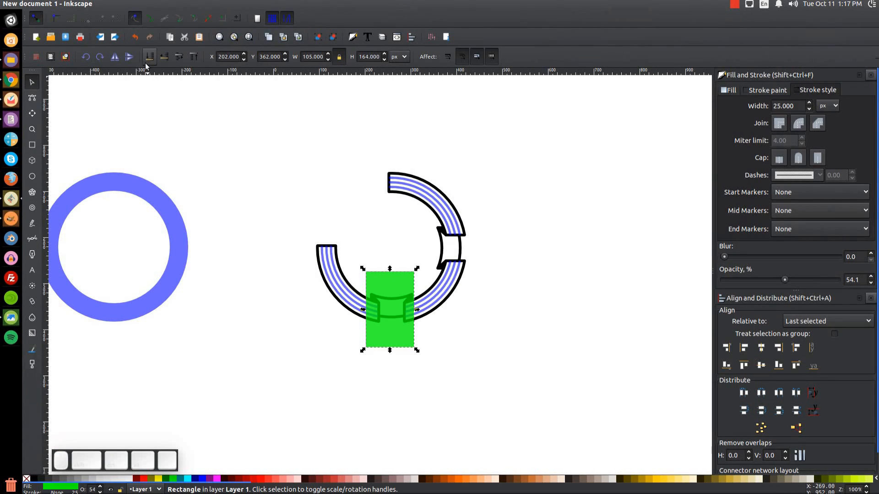
click(100, 57)
drag(407, 305, 470, 243)
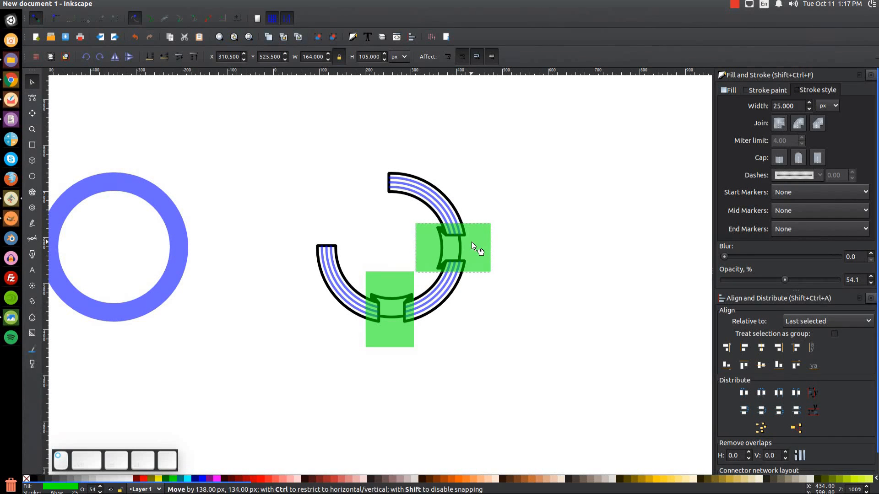
shift+click(448, 293)
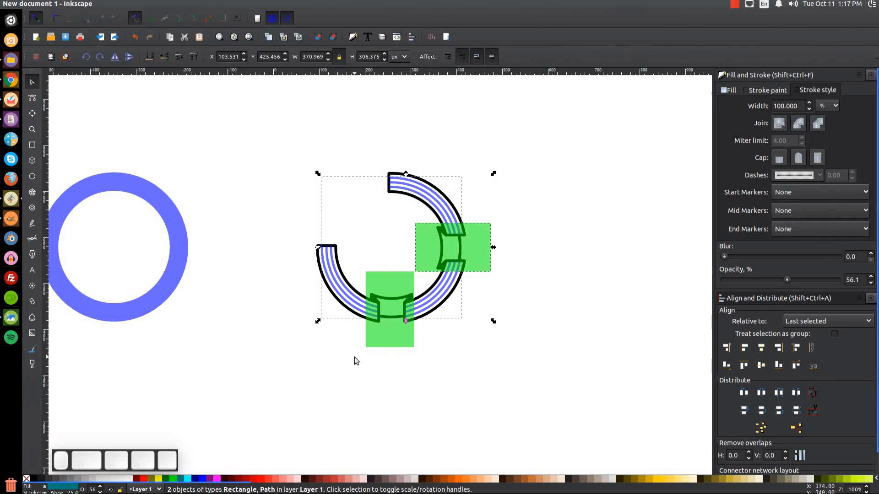
click(584, 235)
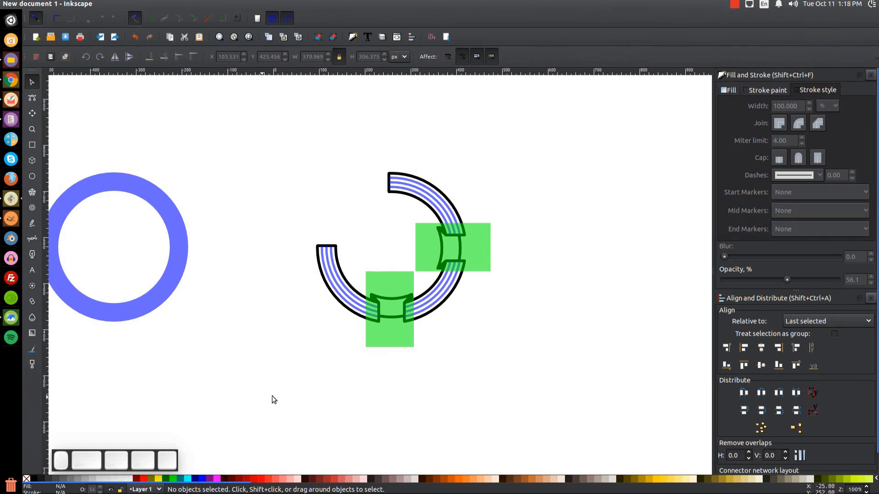
click(391, 282)
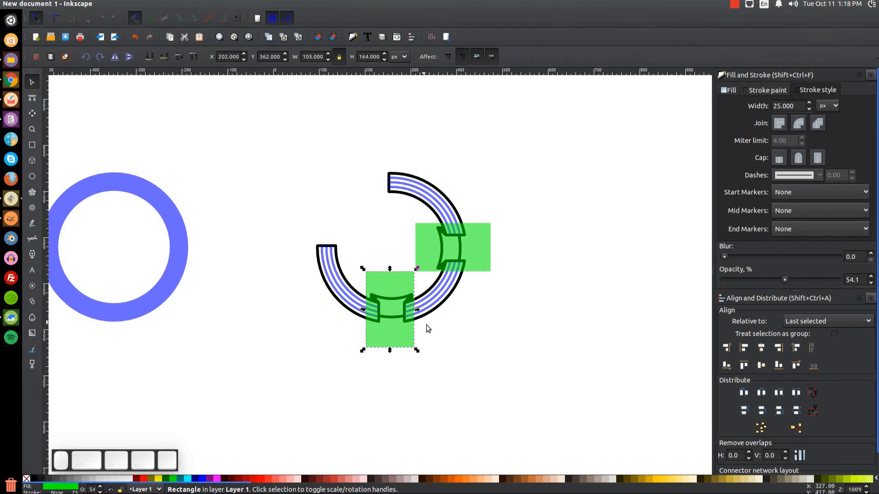
Rotate the whole ring and its rectangles a quarter turn.
drag(588, 399, 217, 96)
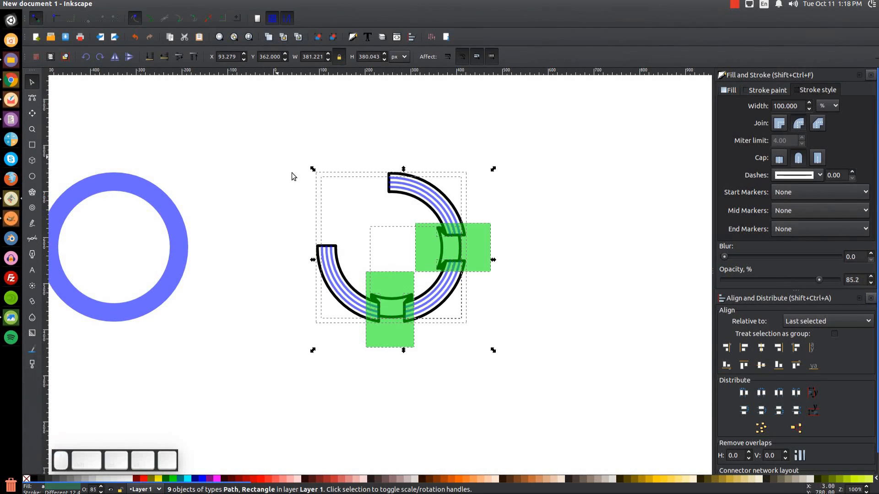
click(437, 289)
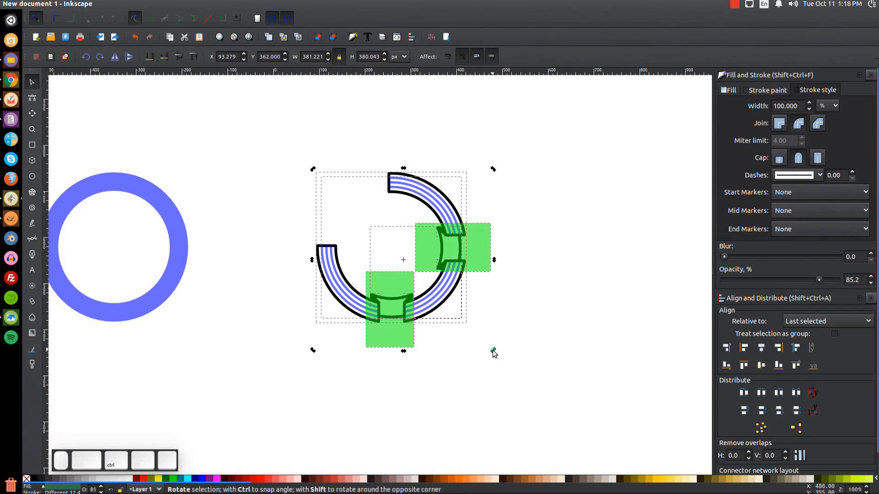
drag(493, 351, 330, 332)
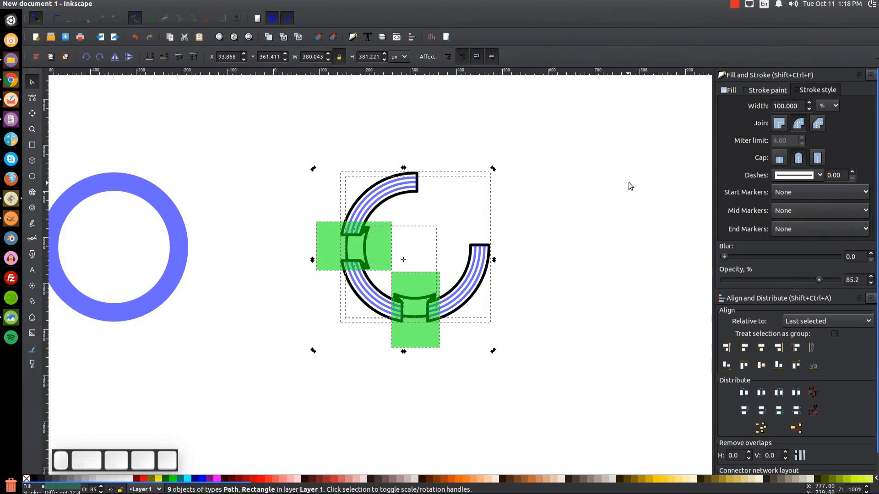
Centre the left green rectangle on the ring arc's horizontal axis.
click(279, 414)
click(370, 233)
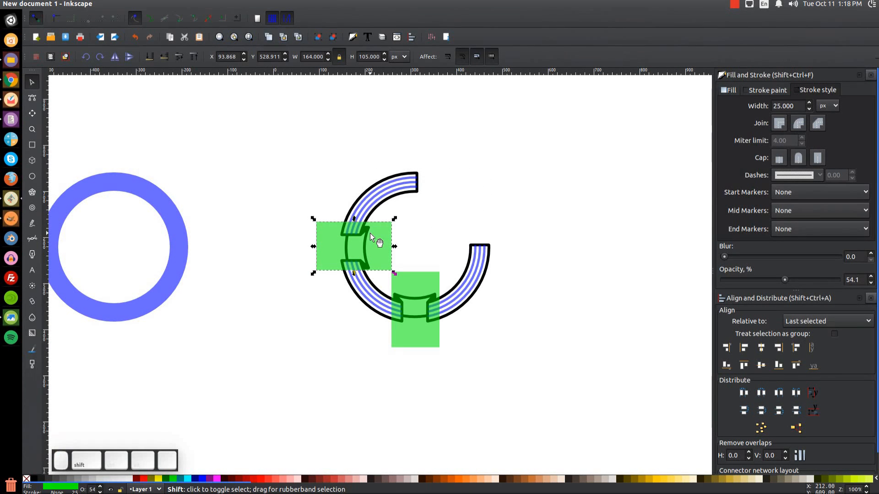
shift+click(388, 189)
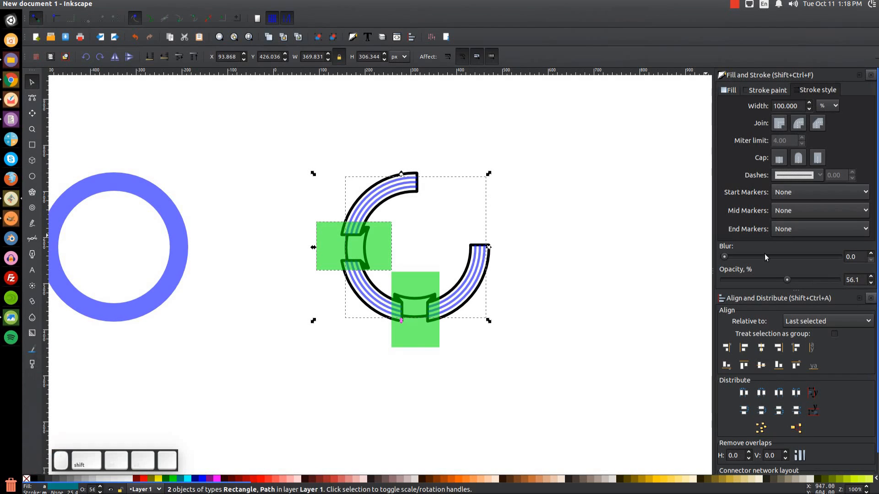
click(760, 366)
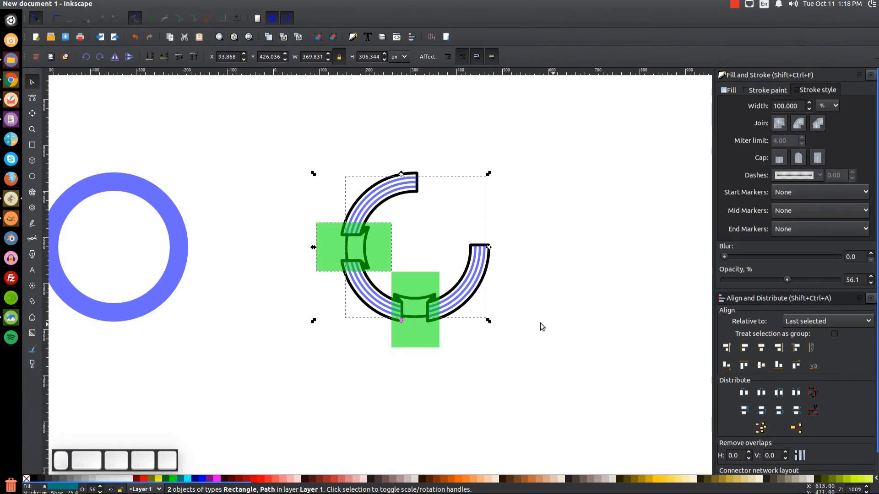
click(369, 347)
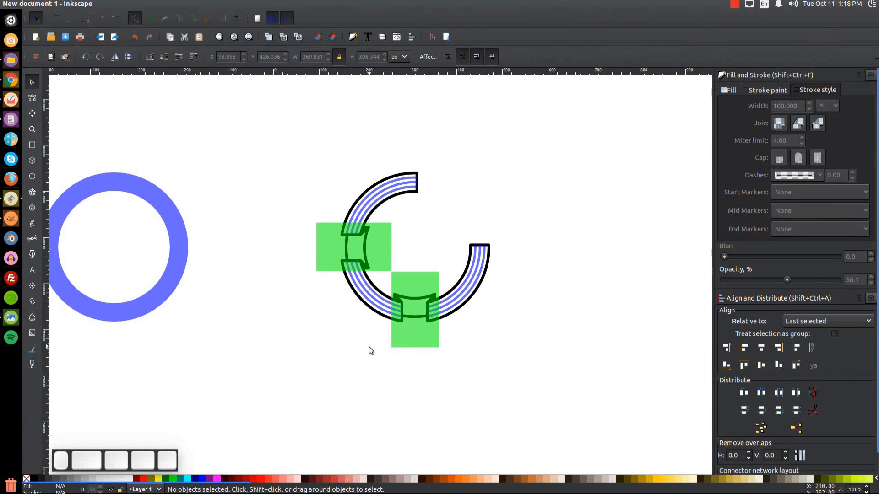
Draw a 70×124 rectangle over the ring's top end and a 90°-rotated copy over its right end.
click(35, 144)
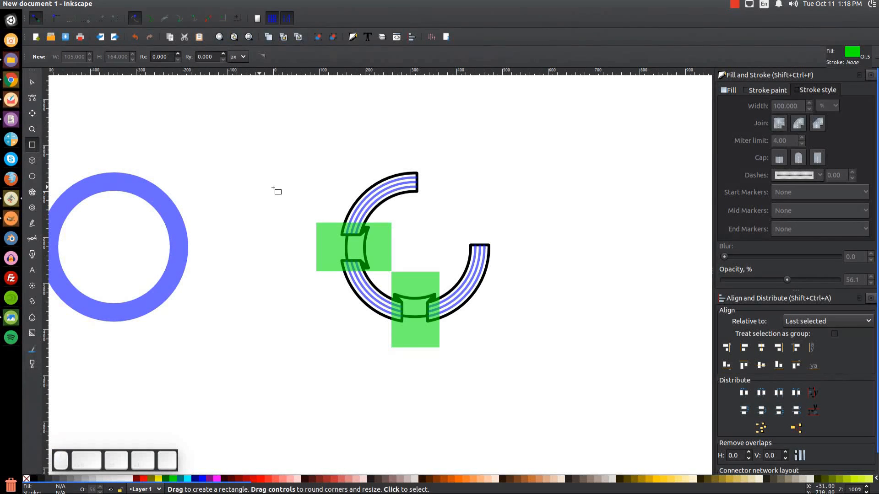
drag(403, 154, 435, 210)
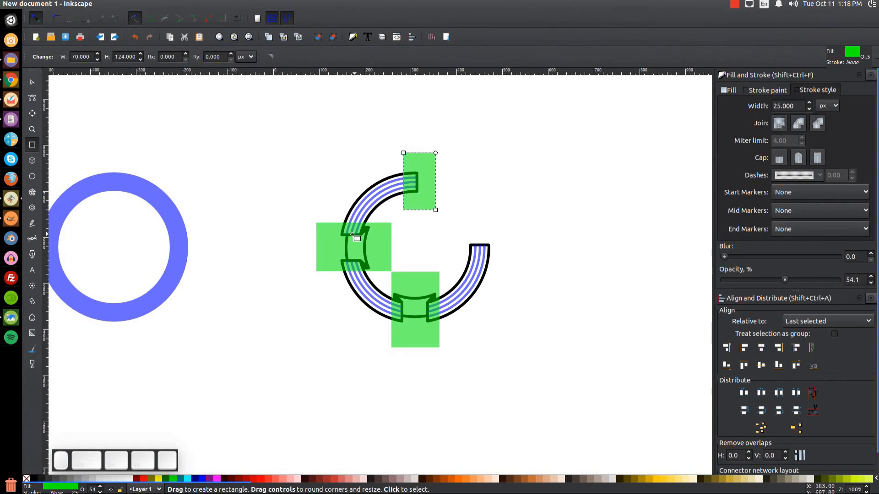
click(34, 82)
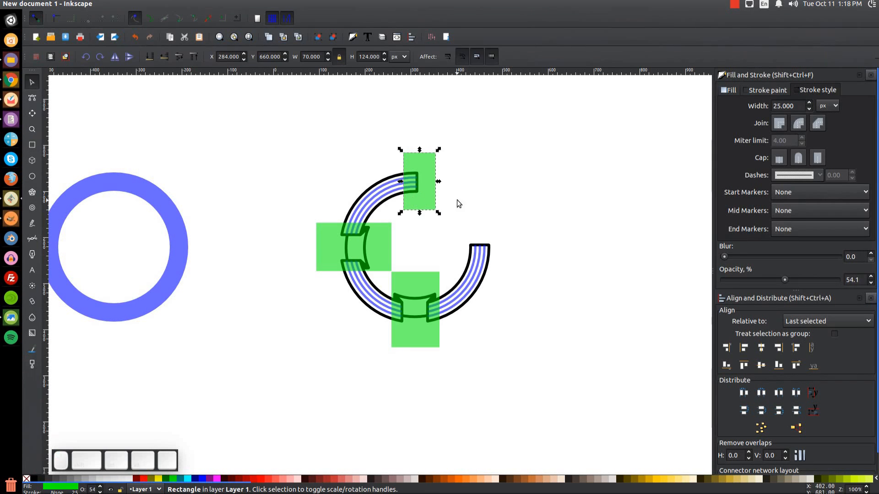
right_click(427, 174)
click(452, 249)
drag(432, 194, 481, 218)
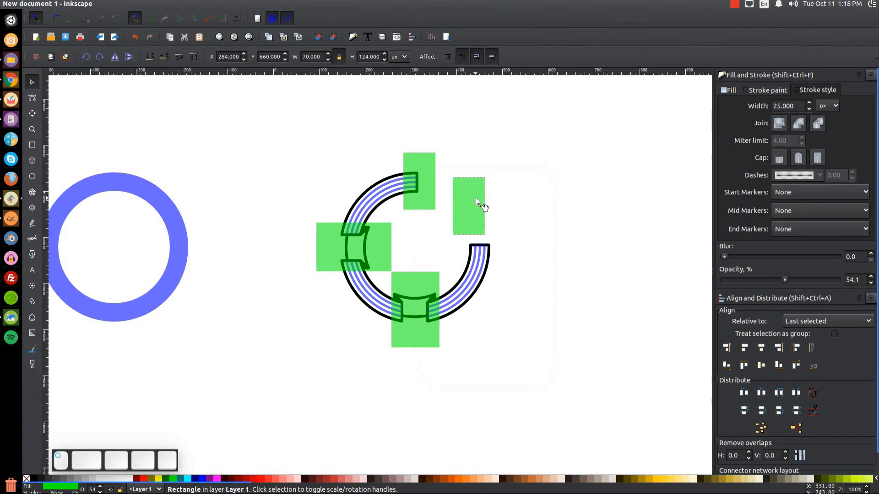
click(104, 57)
drag(476, 199, 502, 246)
drag(426, 175, 424, 175)
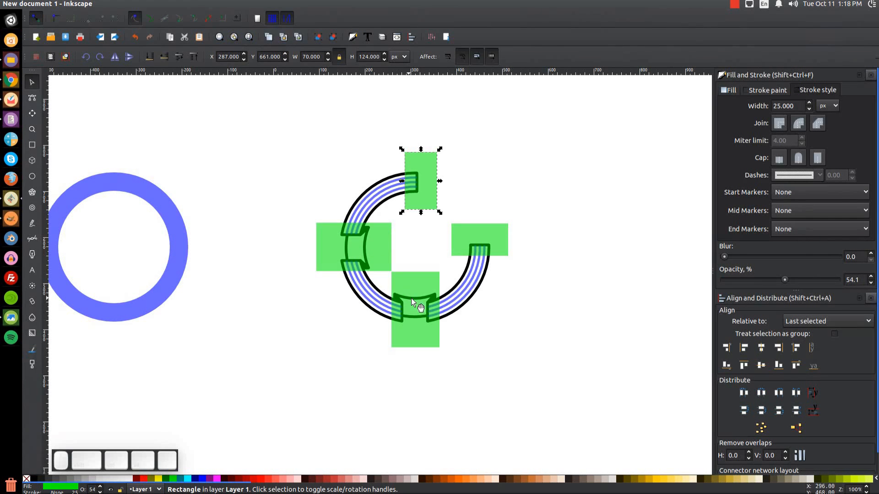
click(10, 319)
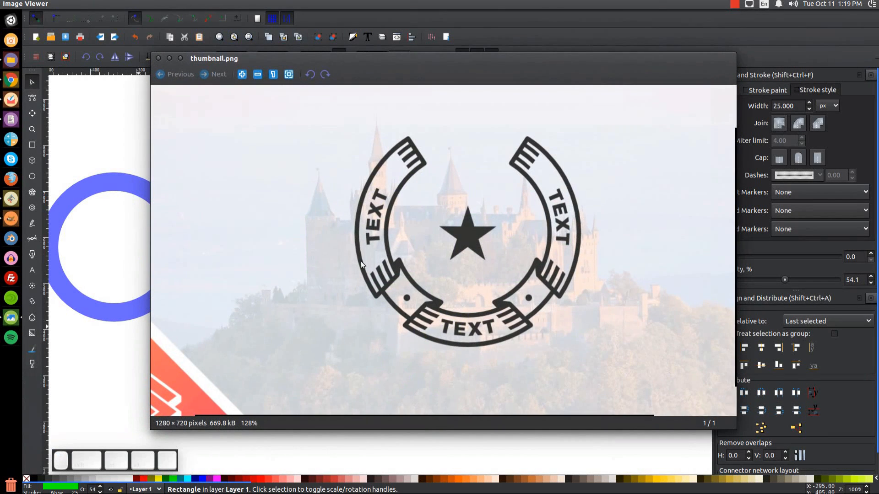
click(169, 59)
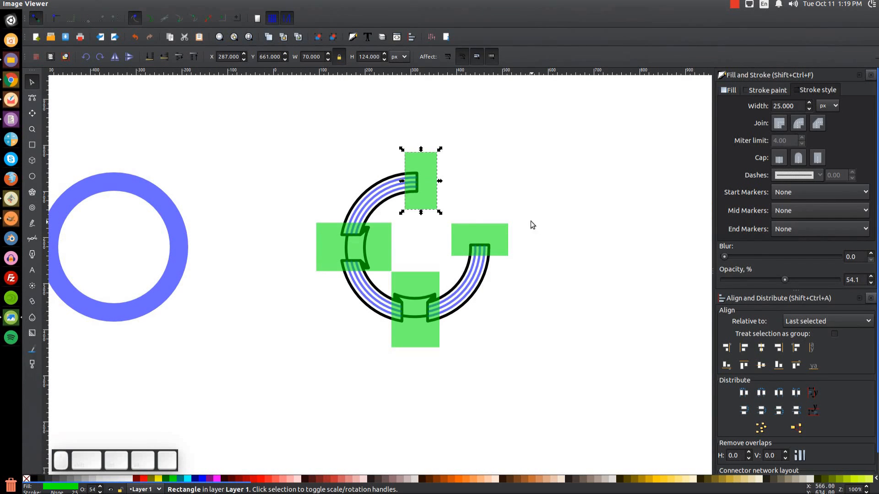
Union the four green rectangles into one shape.
shift+click(487, 237)
shift+click(424, 292)
shift+click(350, 256)
click(150, 5)
click(158, 53)
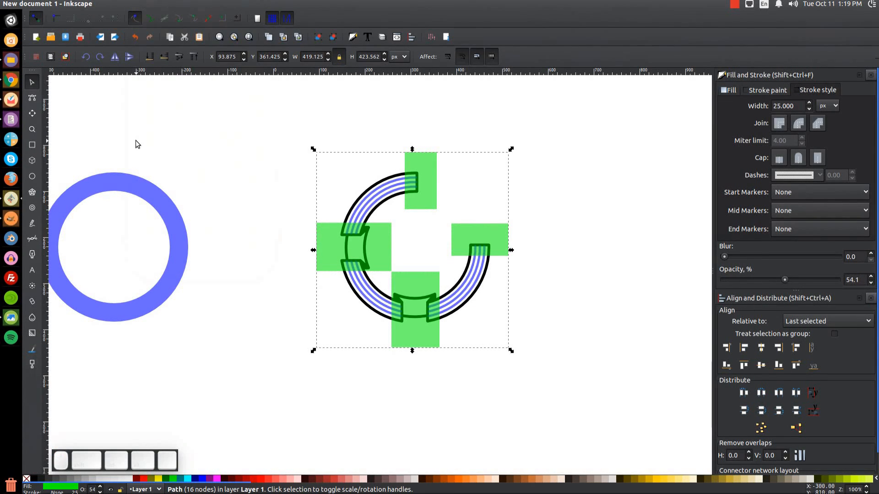
Intersect the merged shape with the striped arc and make the result solid black at 100% opacity.
shift+click(368, 199)
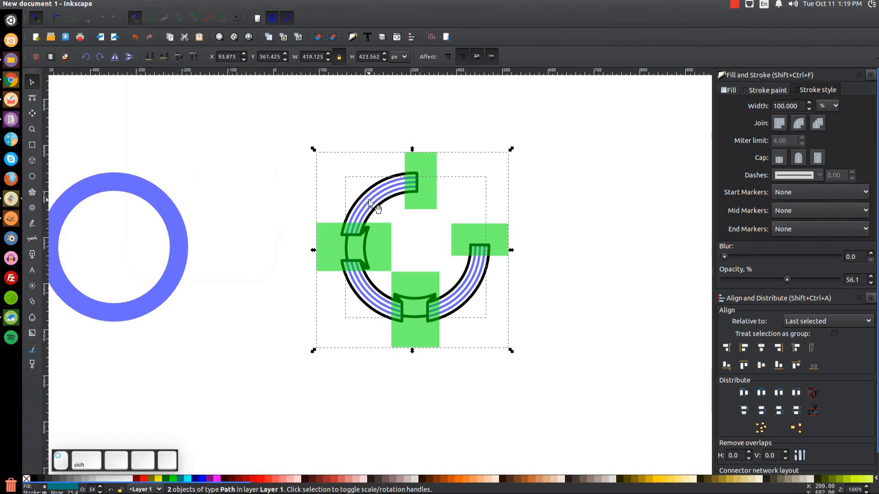
click(150, 4)
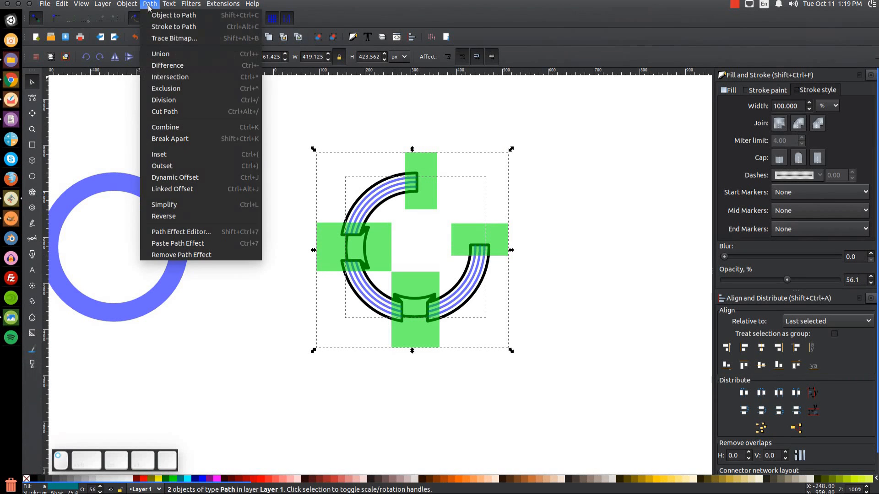
click(185, 84)
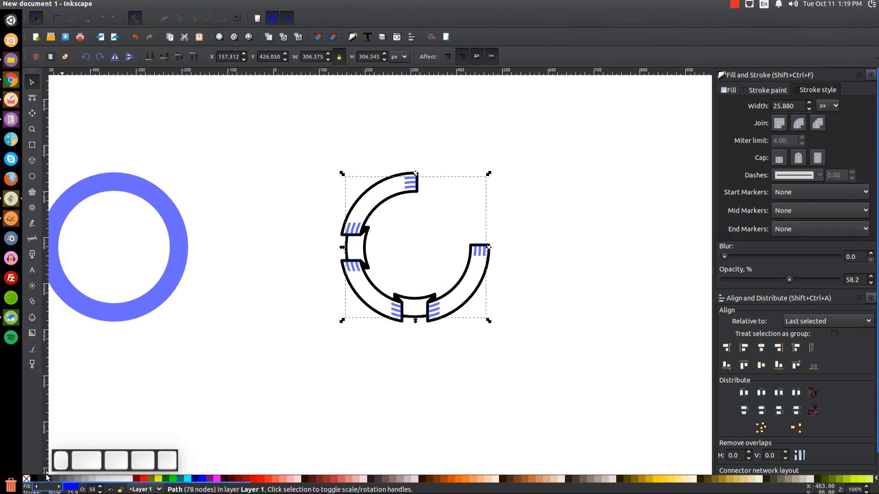
click(33, 479)
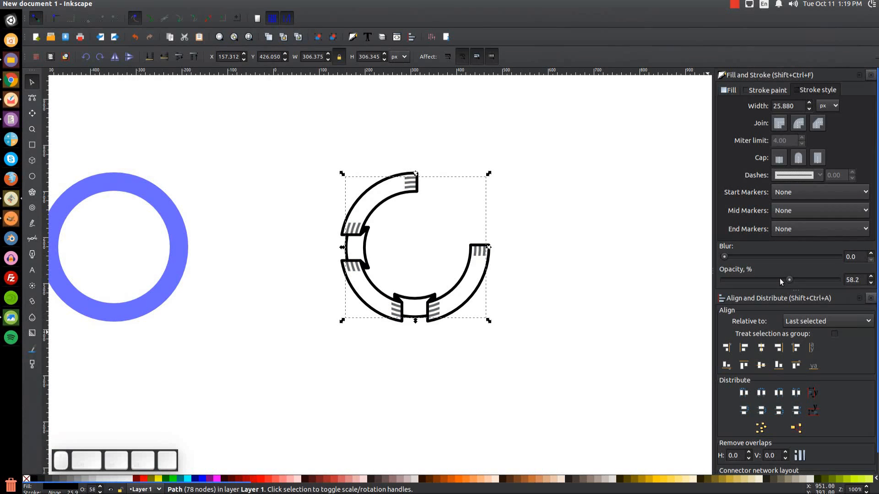
drag(788, 281, 838, 280)
Rotate the whole ring 45° so its opening faces straight up.
drag(623, 424, 235, 115)
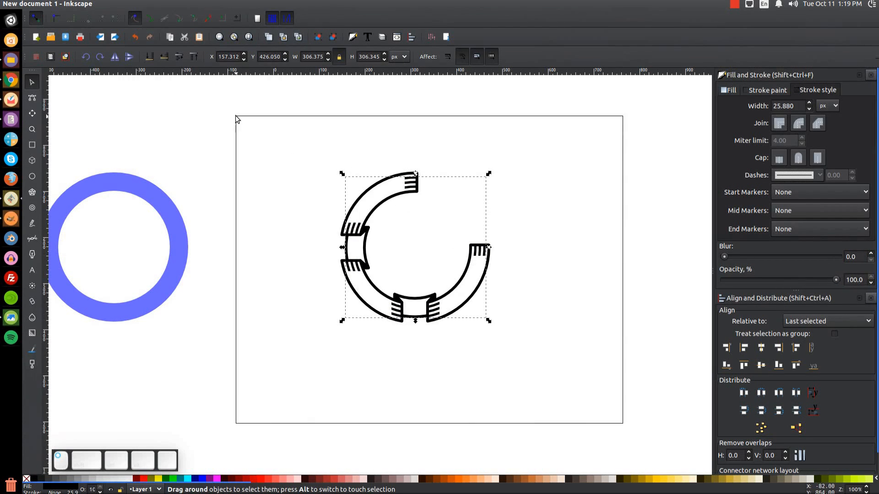
click(458, 301)
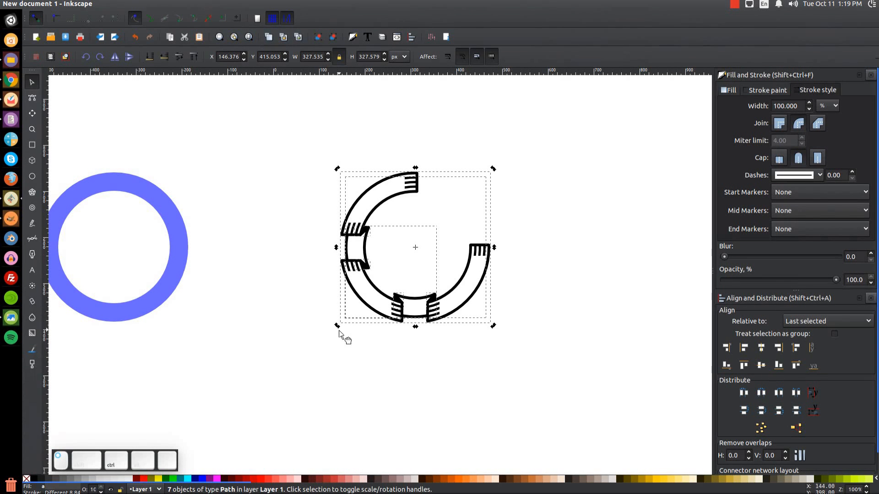
drag(491, 331, 514, 247)
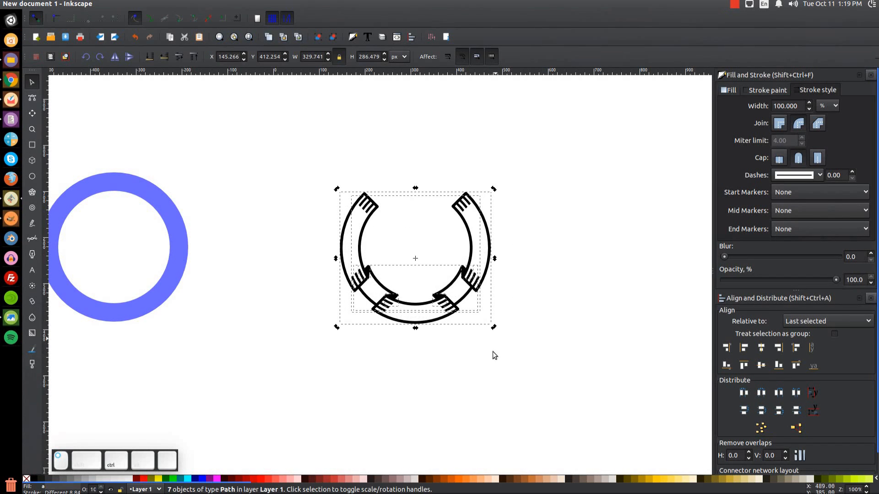
click(543, 325)
scroll(589, 252, right, 4)
scroll(547, 261, down, 1)
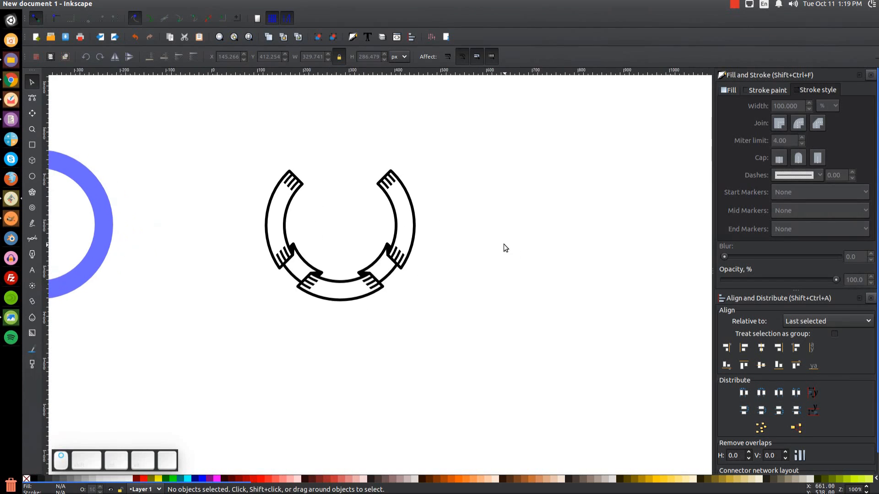
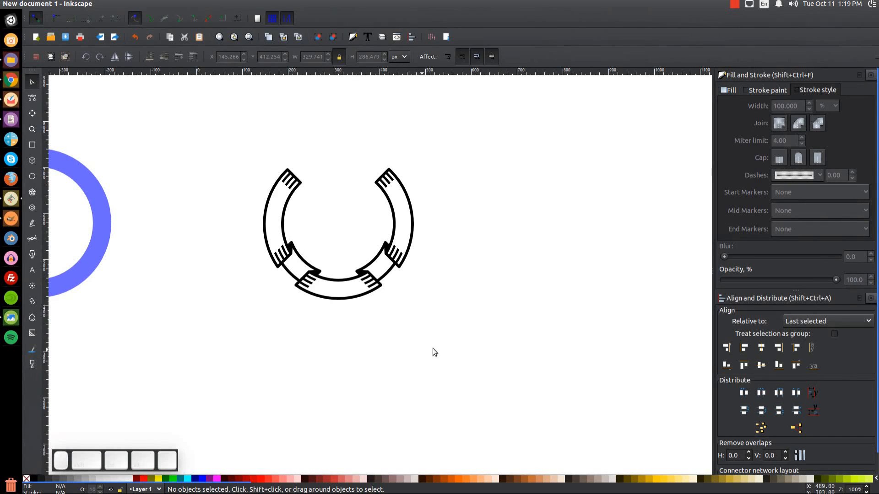
Try lime-green fills on the ring and its lower segment, then undo them.
click(330, 298)
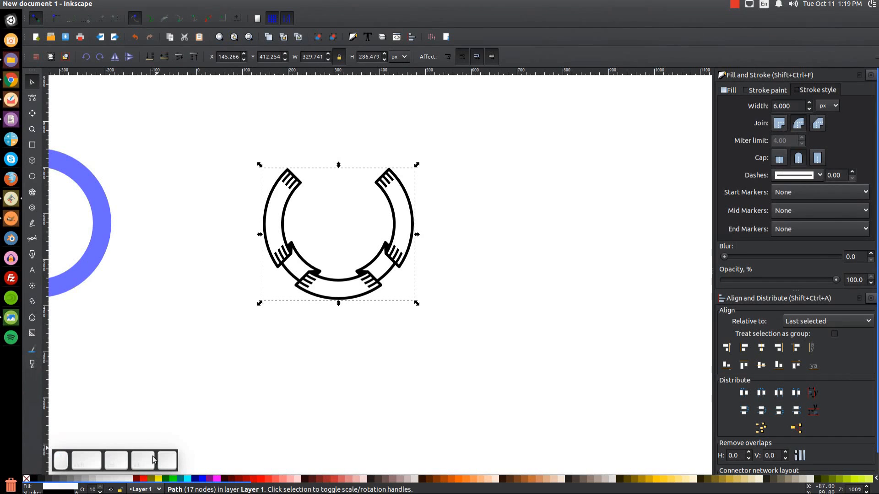
click(173, 479)
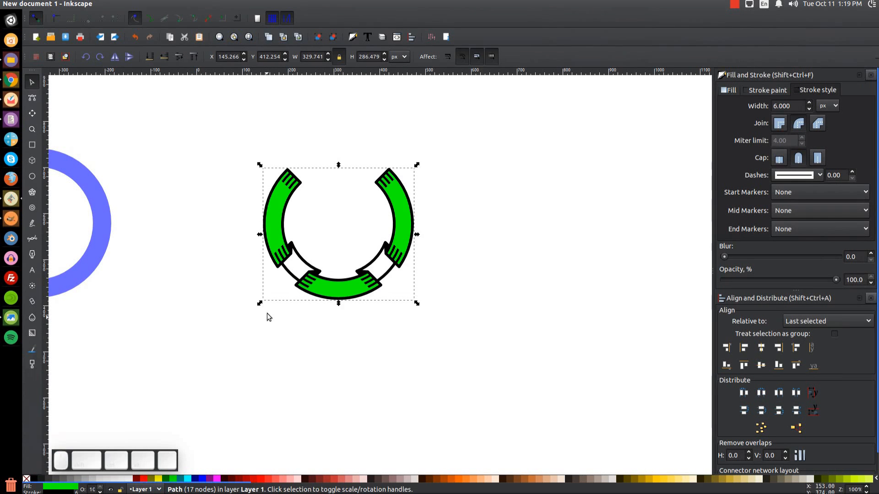
click(296, 263)
click(173, 478)
click(264, 407)
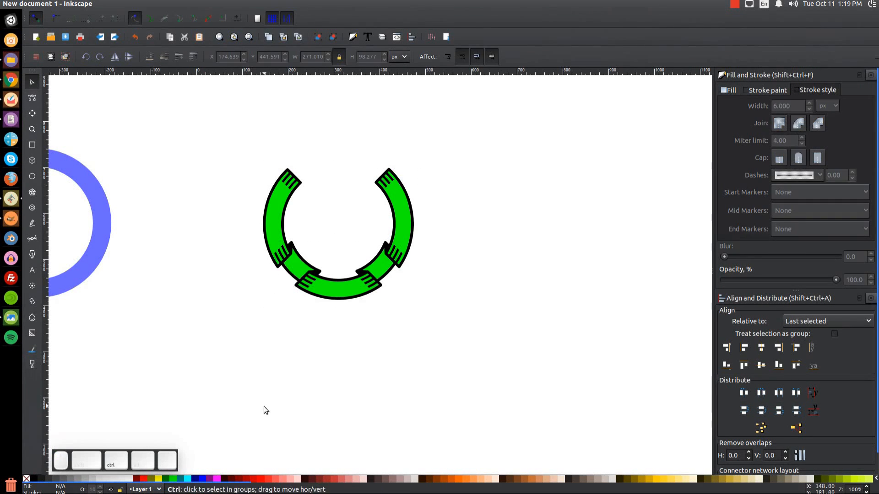
key(ctrl+z)
key(ctrl+z)
Check the reference badge image, then return to the drawing.
click(11, 318)
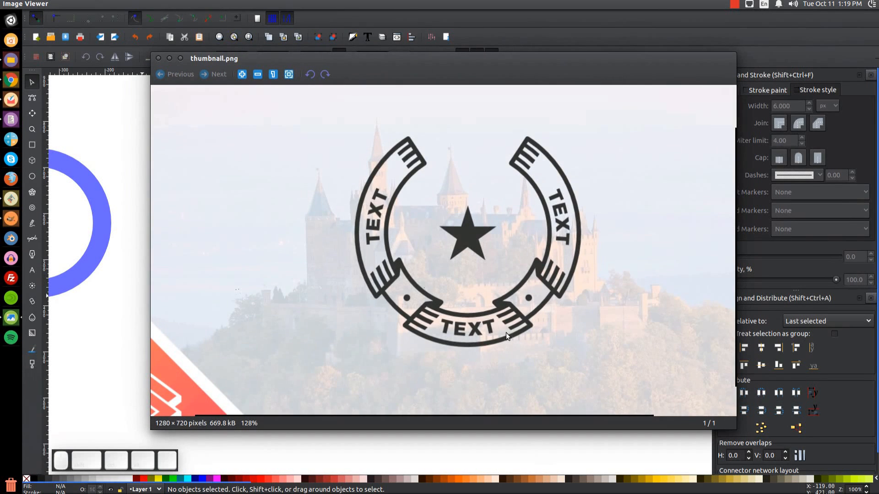
click(170, 59)
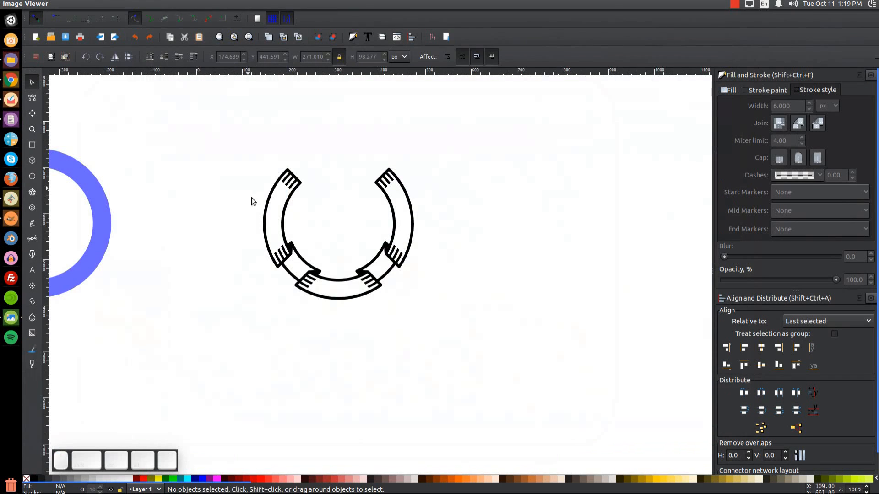
scroll(383, 232, left, 6)
Select all the ribbon ring pieces and move the ring to the right.
drag(650, 344, 320, 131)
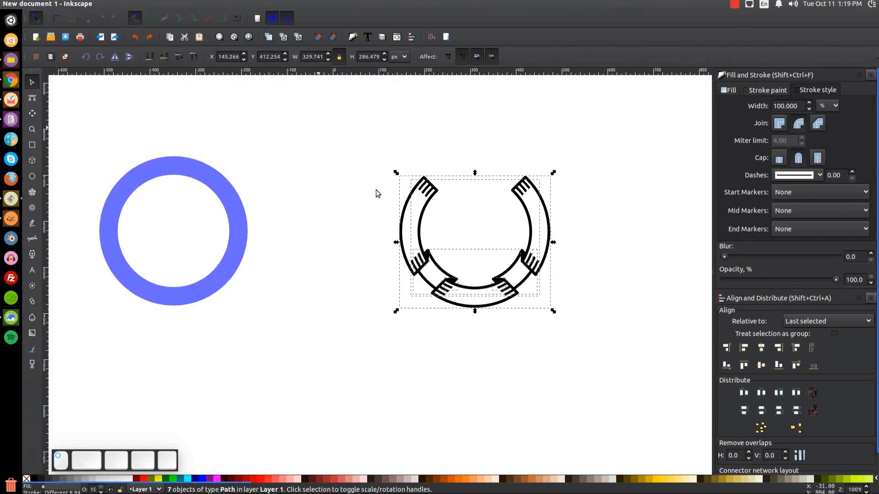
drag(469, 295, 640, 290)
key(ctrl+z)
drag(473, 295, 640, 295)
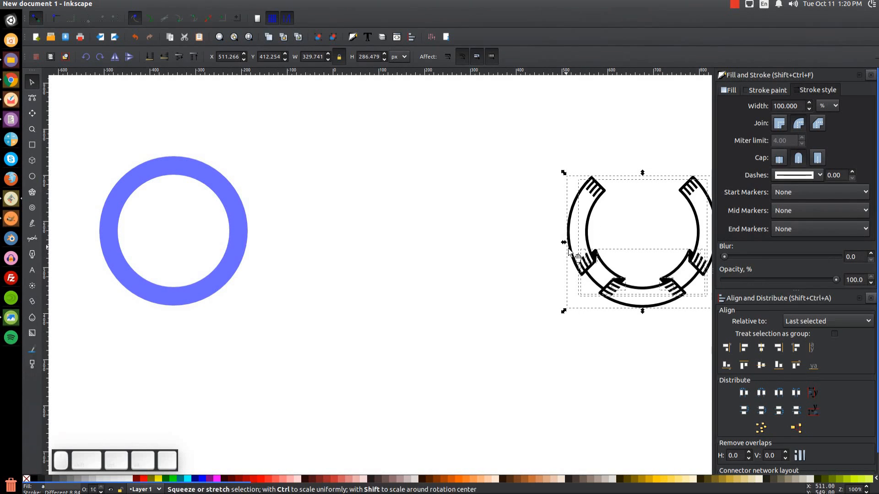
drag(705, 341, 474, 127)
Duplicate the ring, drag the copy to the left and set it to 50.8% opacity.
key(ctrl+d)
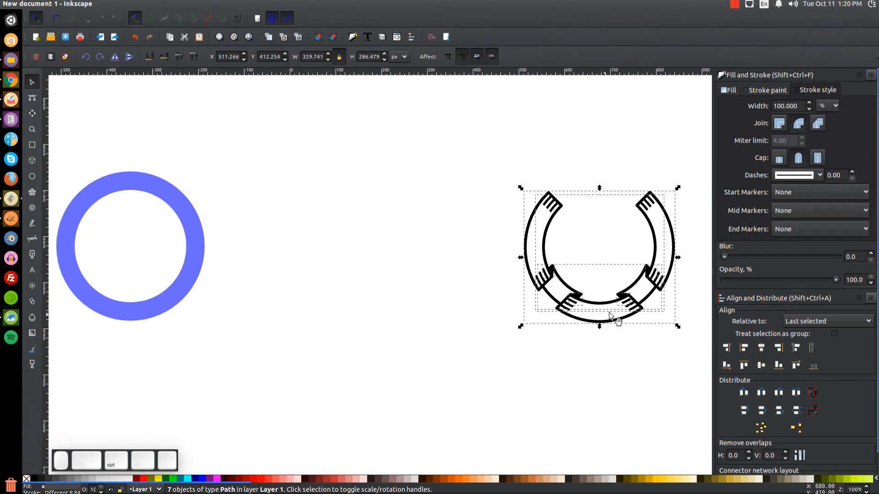
drag(629, 310, 432, 324)
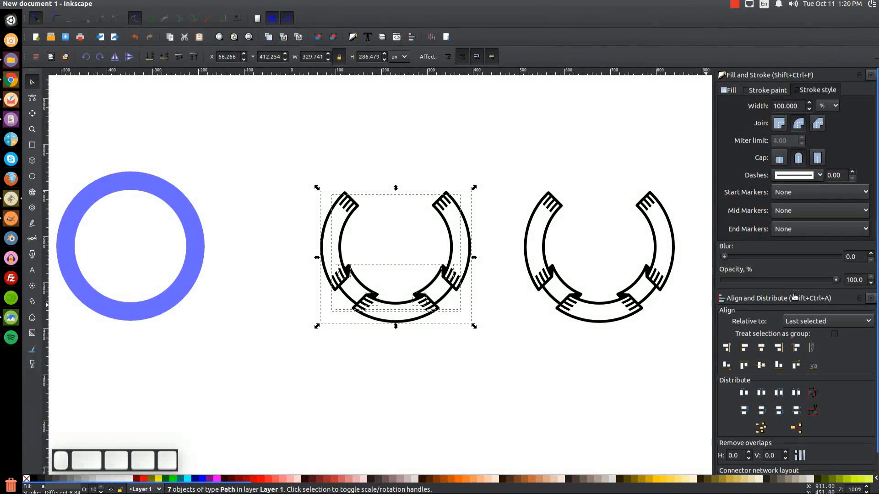
click(781, 281)
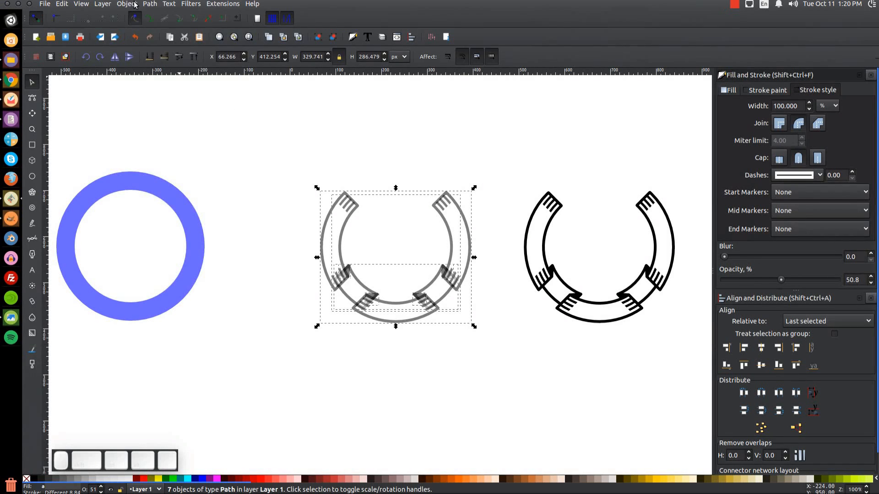
Convert the copied ring's strokes into filled shapes with Path > Stroke to Path.
click(127, 4)
mouse_move(150, 4)
click(162, 27)
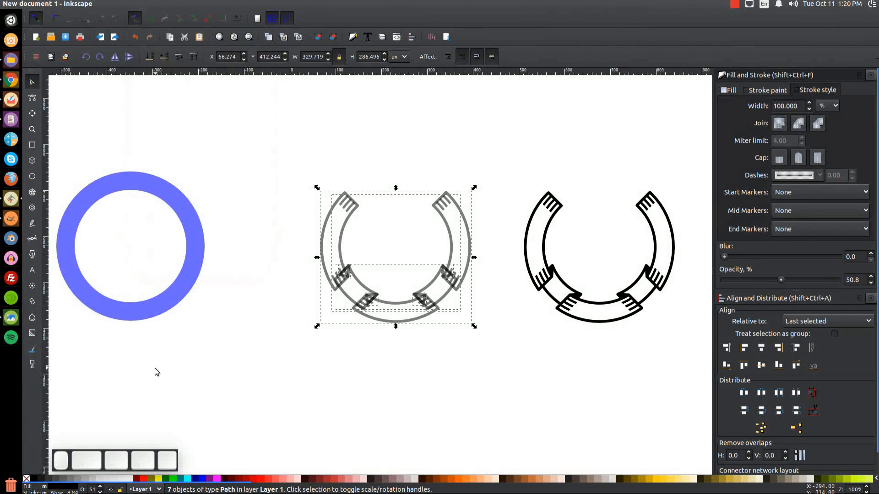
click(479, 369)
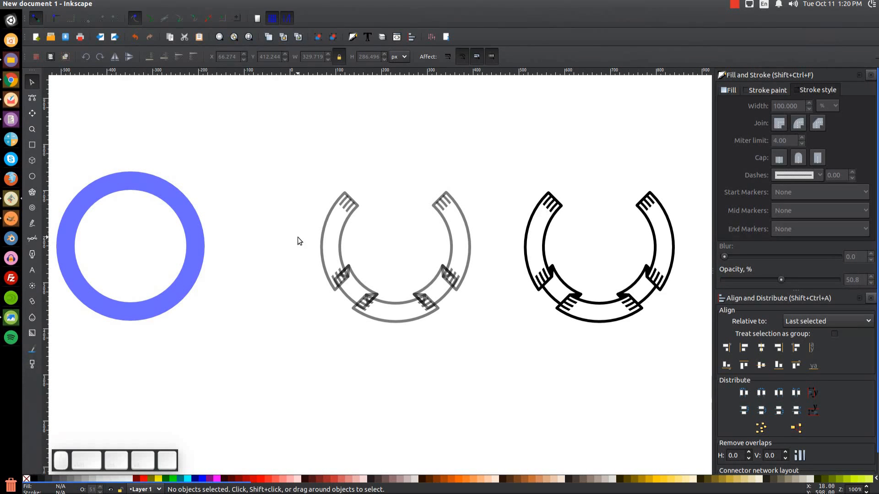
key(equal)
key(equal)
key(equal)
Select the copy's four fold marks, undoing an accidental move.
drag(310, 235, 391, 179)
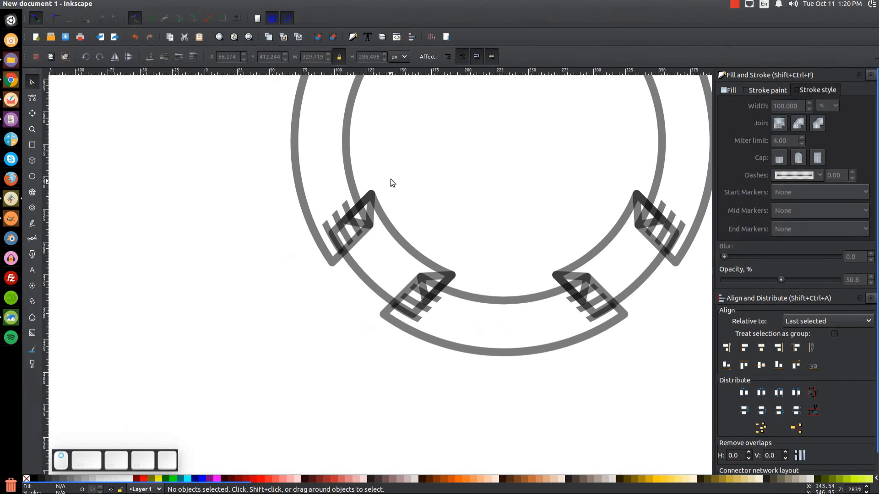
click(373, 196)
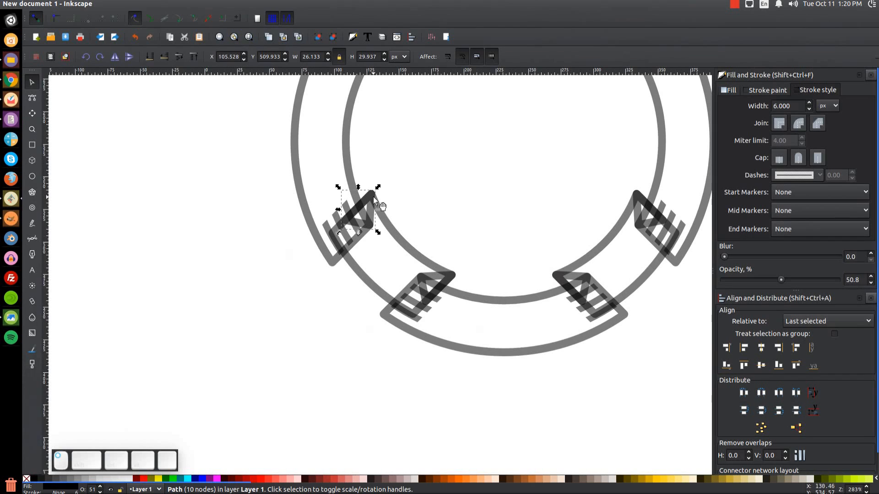
click(454, 275)
click(564, 273)
drag(639, 205, 610, 172)
key(ctrl+z)
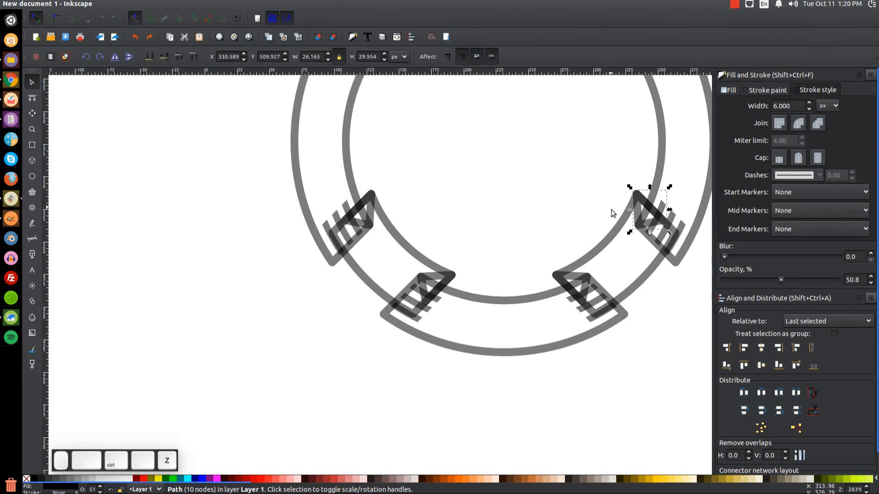
shift+click(567, 273)
shift+click(443, 286)
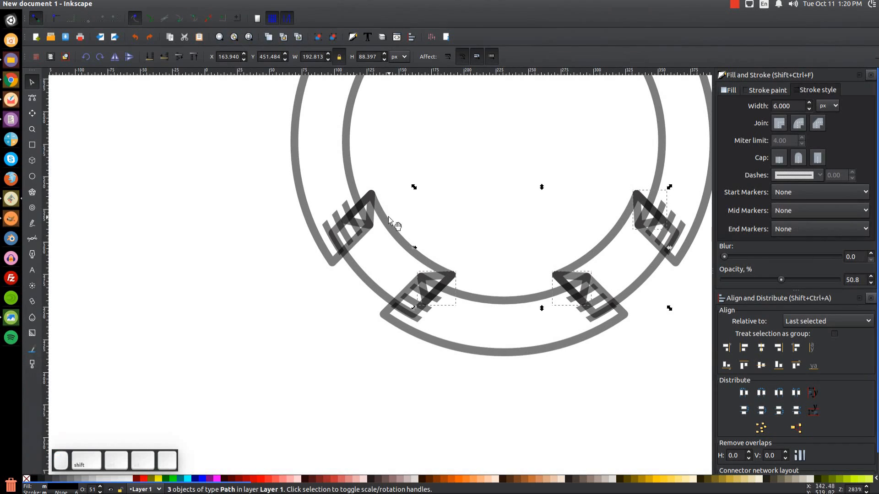
shift+click(372, 194)
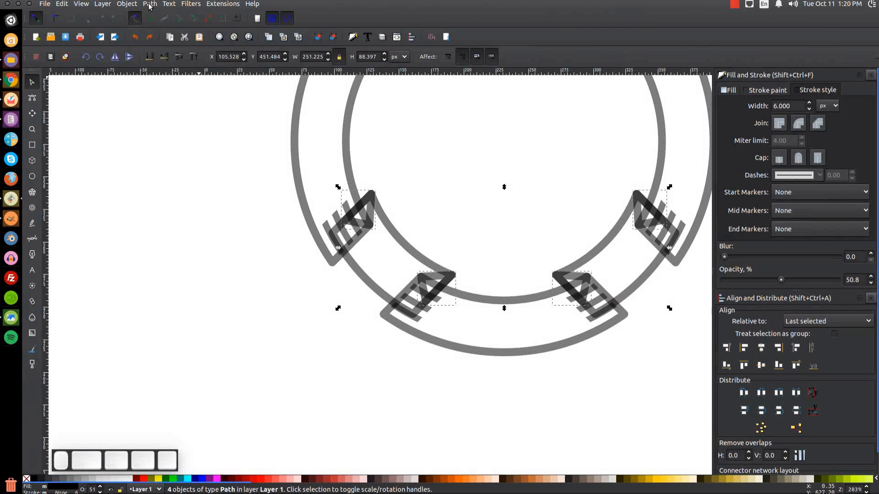
Union the four fold marks into a single shape.
click(150, 5)
click(164, 52)
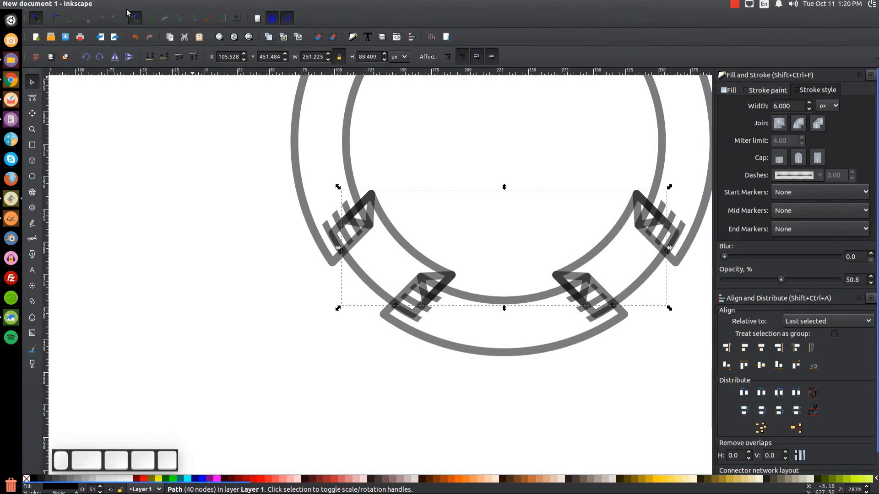
click(150, 4)
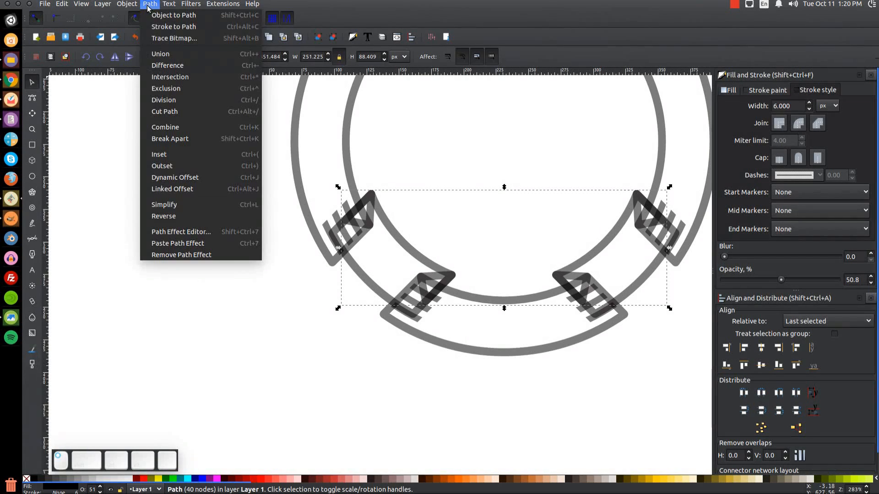
click(168, 139)
click(149, 4)
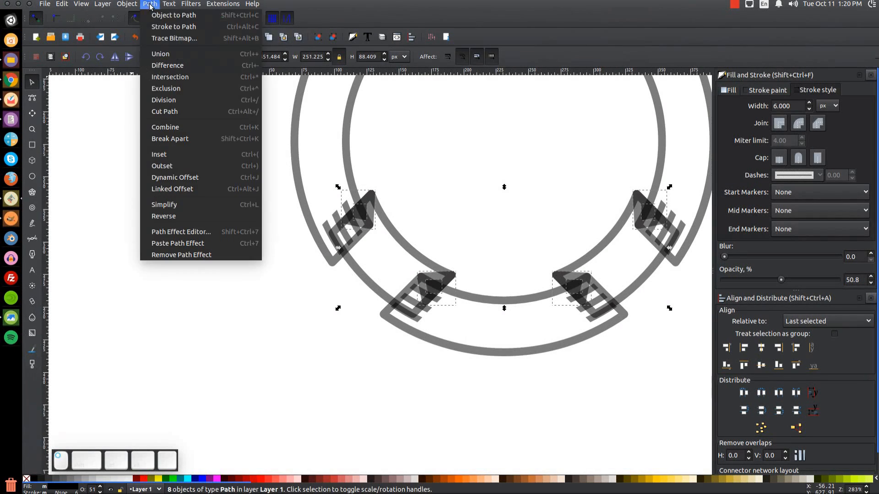
click(164, 55)
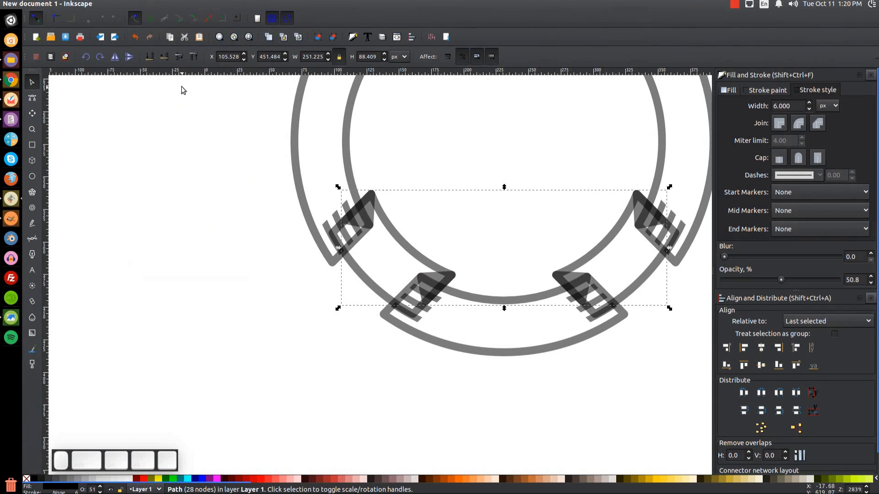
Break the copied ring outline apart into separate filled pieces.
click(298, 193)
drag(298, 193, 249, 181)
key(ctrl+z)
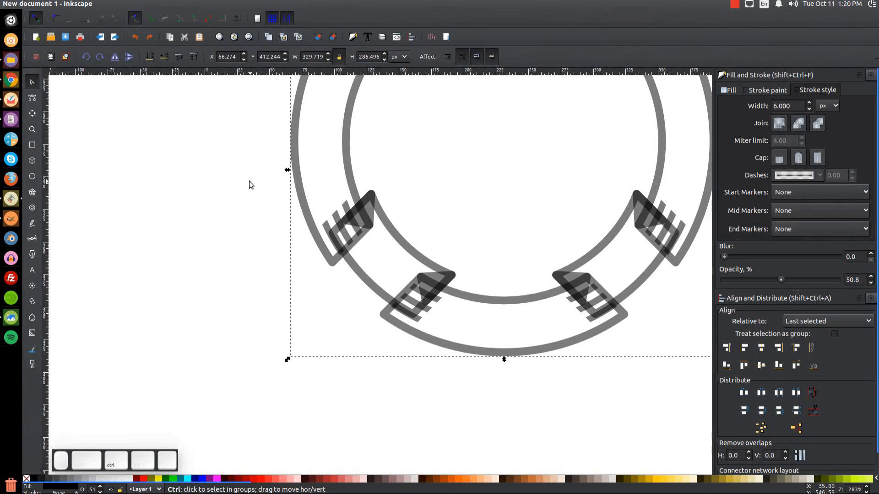
key(ctrl+shift+z)
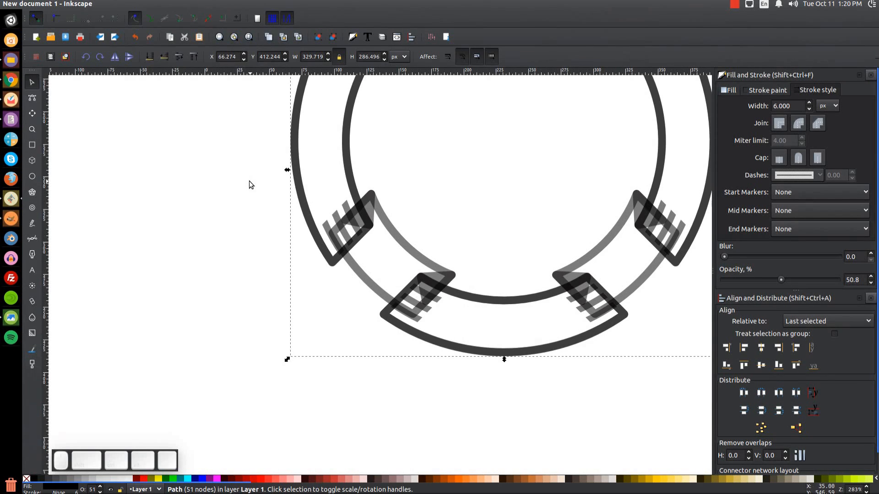
click(150, 3)
click(175, 140)
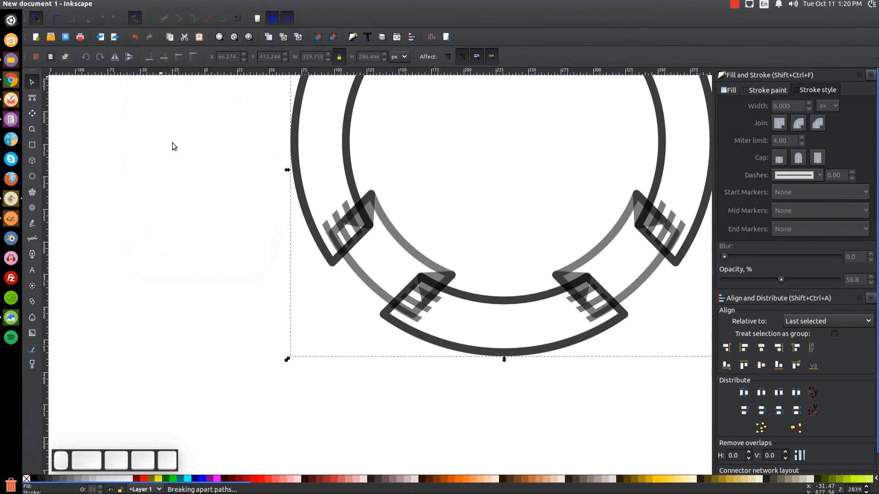
click(150, 5)
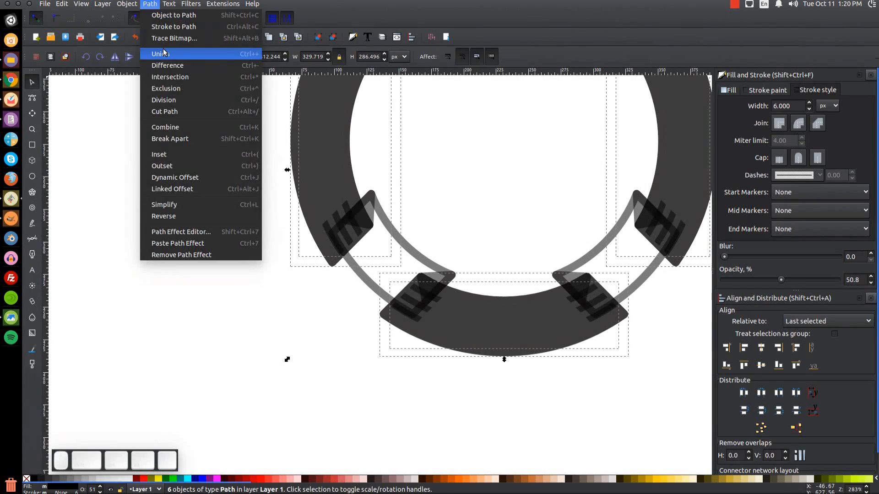
Union the ring pieces into one shape and fill it red.
click(161, 53)
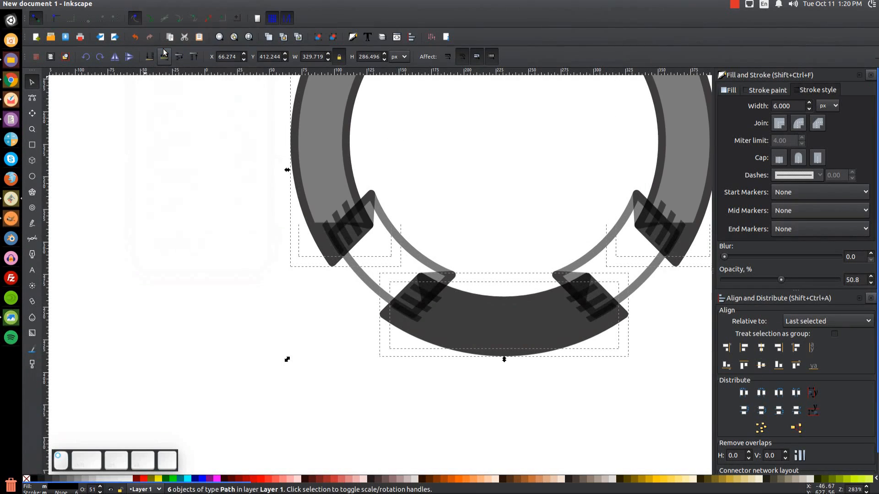
click(144, 481)
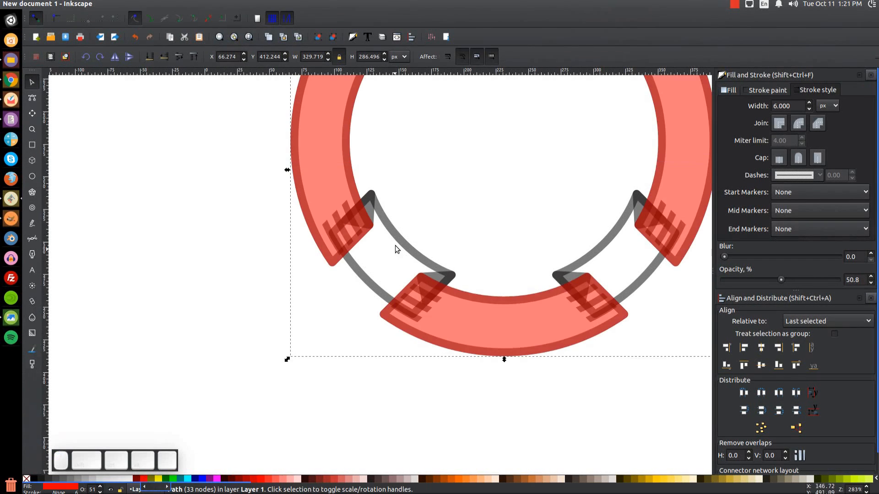
drag(310, 207, 262, 245)
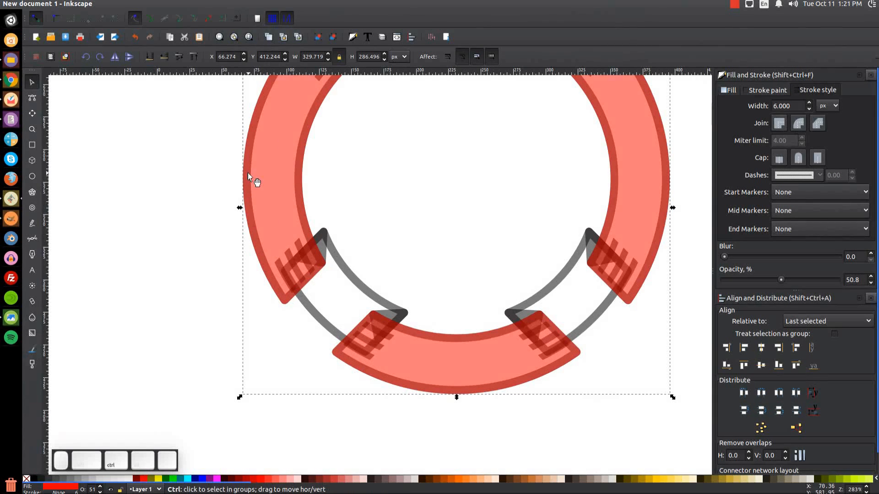
Cut the overlapping grey band and arc out of the red ring using Path > Difference.
key(ctrl+d)
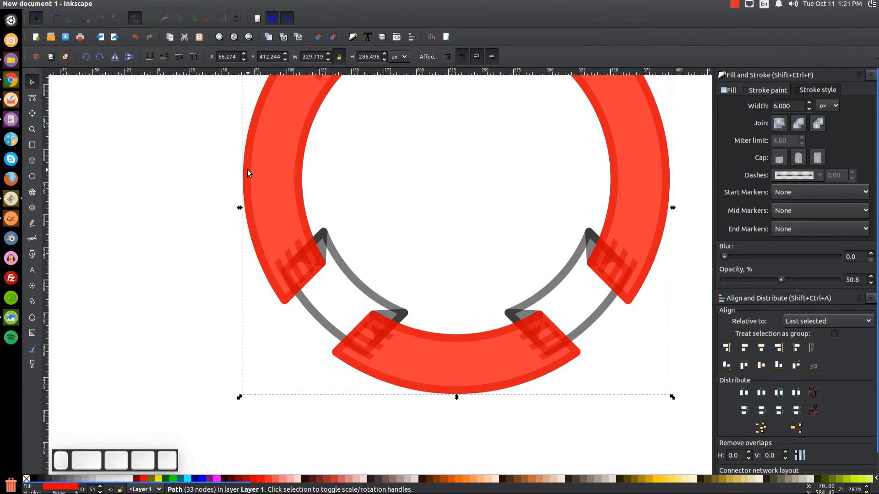
shift+click(324, 234)
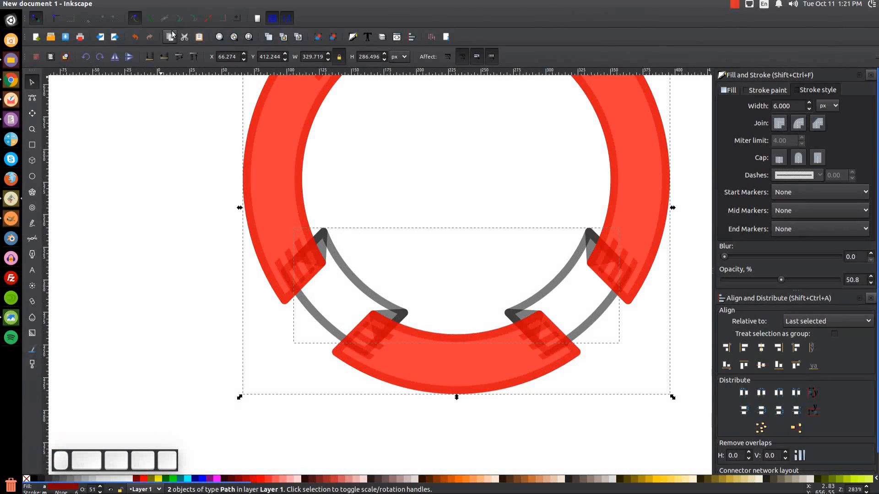
click(153, 6)
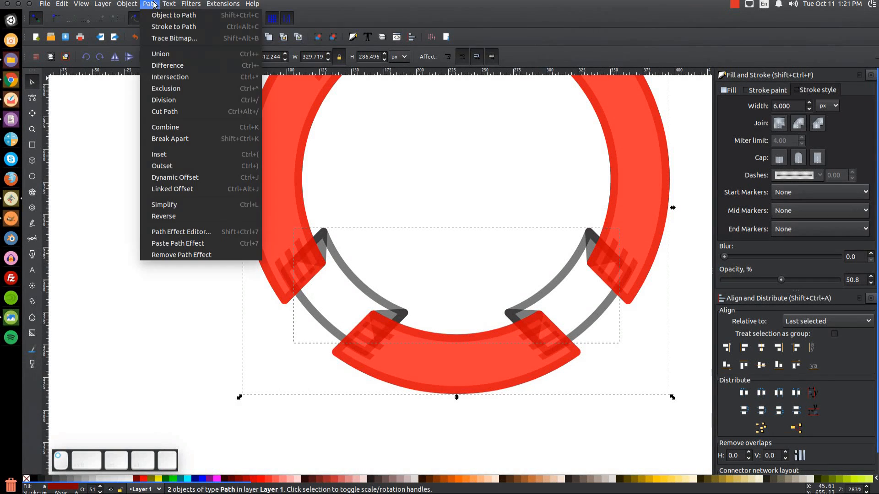
click(174, 61)
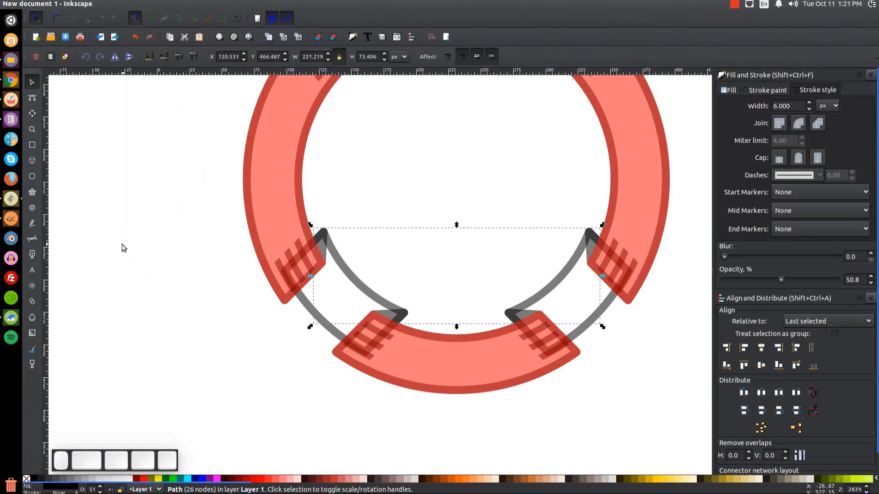
click(284, 146)
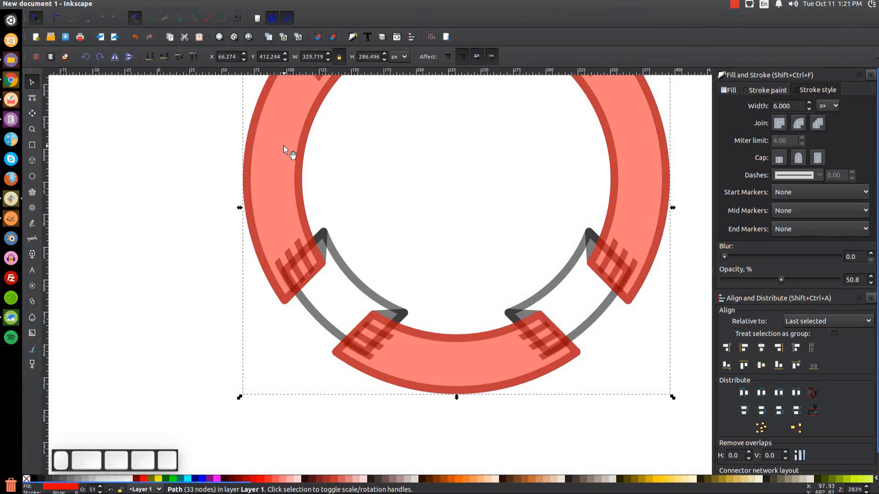
key(shift)
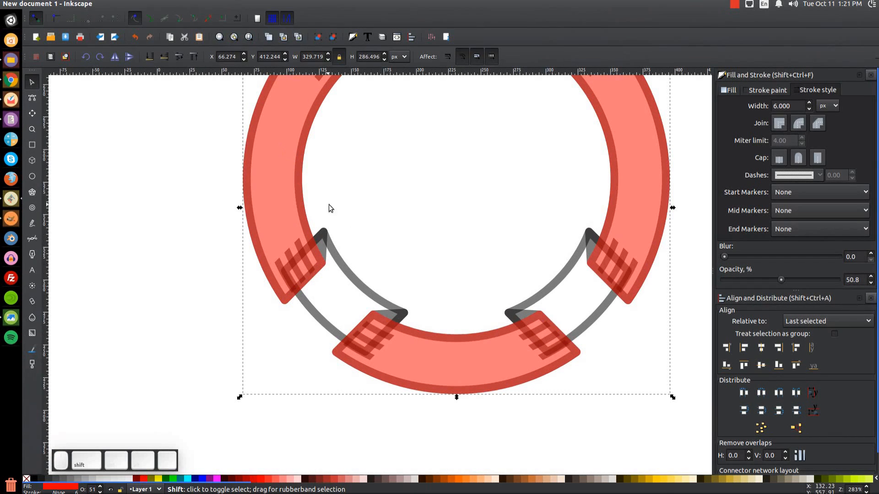
shift+click(356, 282)
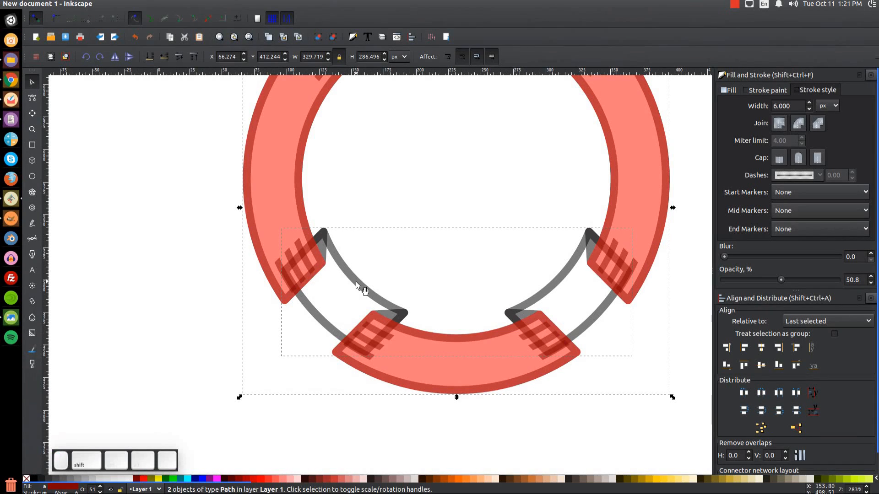
click(150, 4)
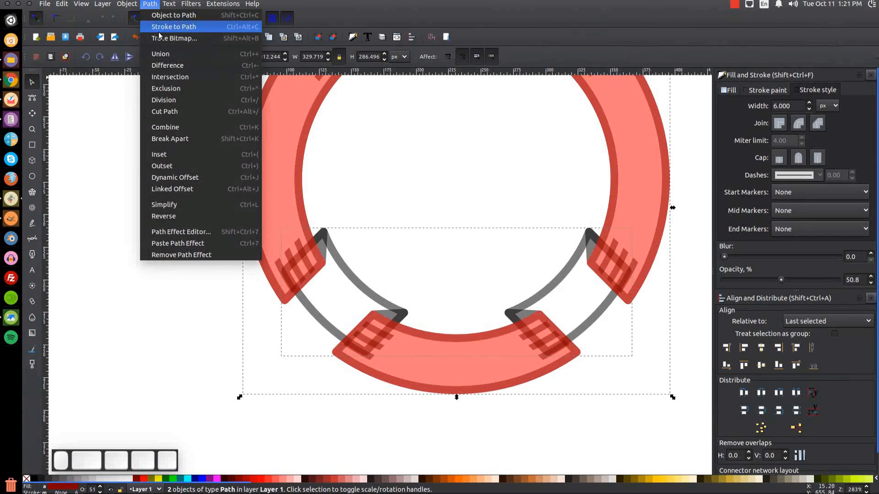
click(163, 64)
Set the four grey ribbon pieces to 100% opacity and group them.
drag(400, 231, 348, 256)
drag(430, 207, 458, 264)
key(1)
drag(509, 403, 283, 148)
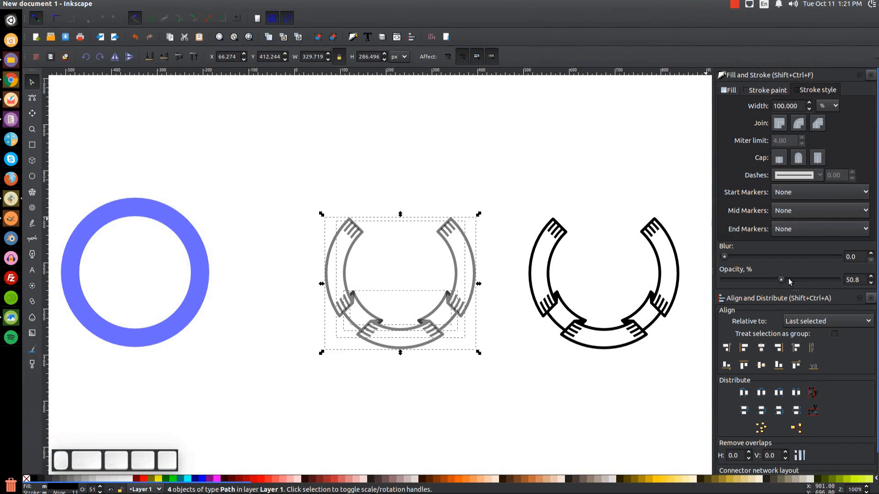
drag(783, 280, 838, 280)
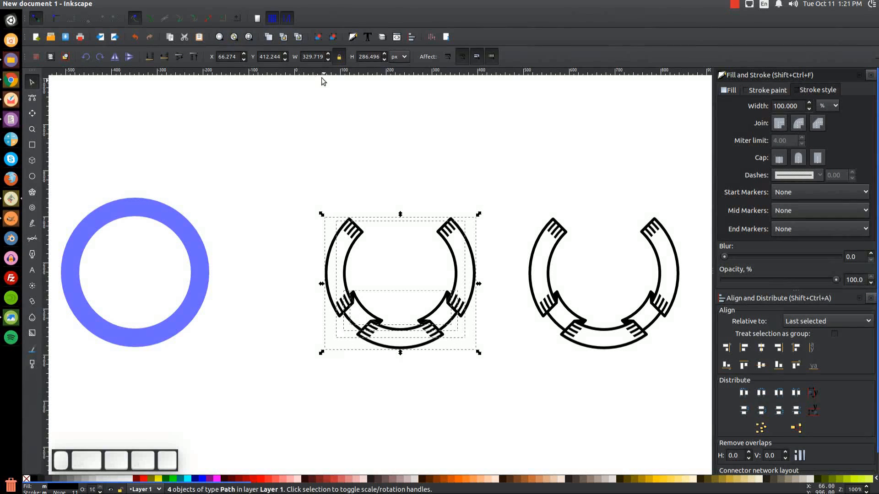
click(318, 37)
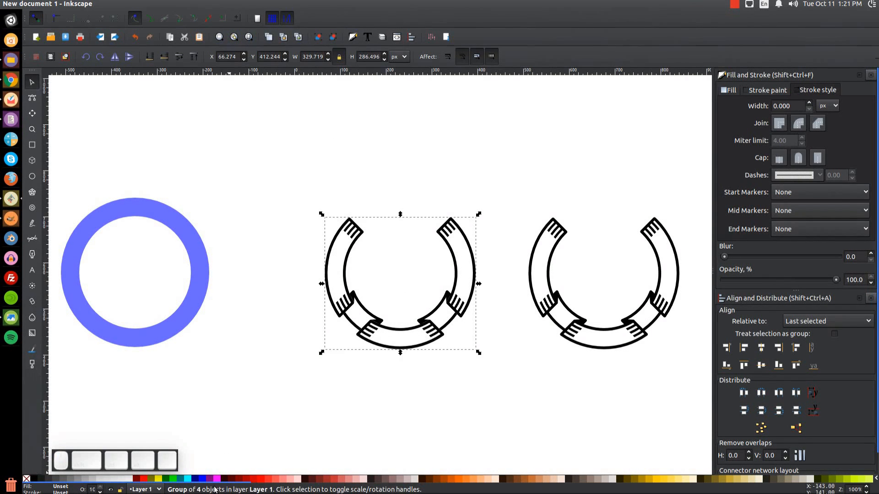
Try several swatch colours on the ribbon group, ending with near-black.
click(203, 479)
click(232, 480)
click(298, 480)
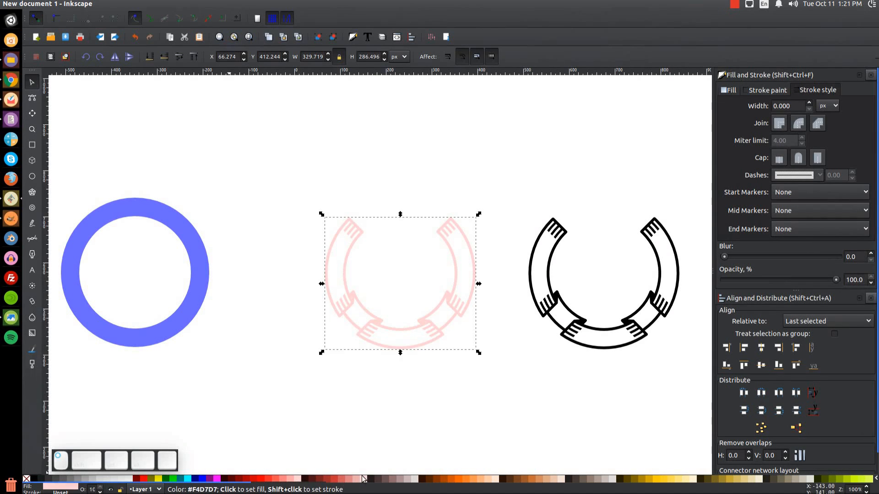
click(390, 481)
click(377, 479)
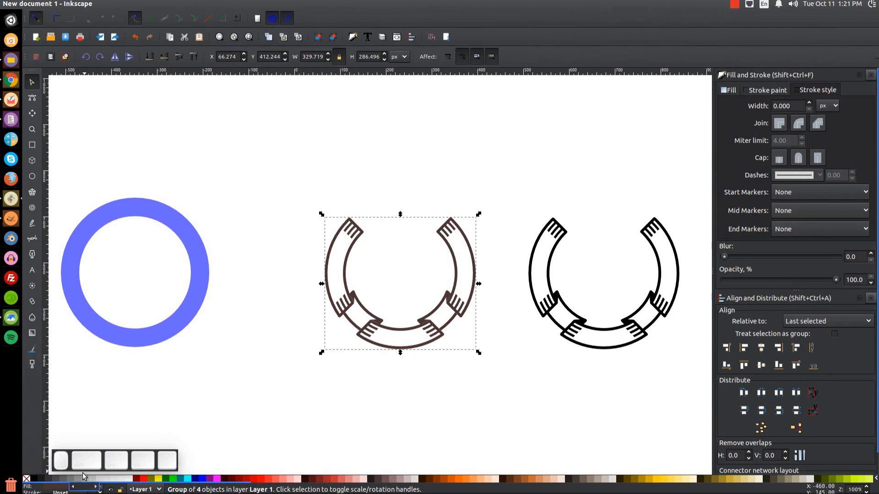
click(42, 479)
Draw a black rectangle and place it over the left ribbon.
key(F4)
drag(262, 237, 570, 412)
key(F1)
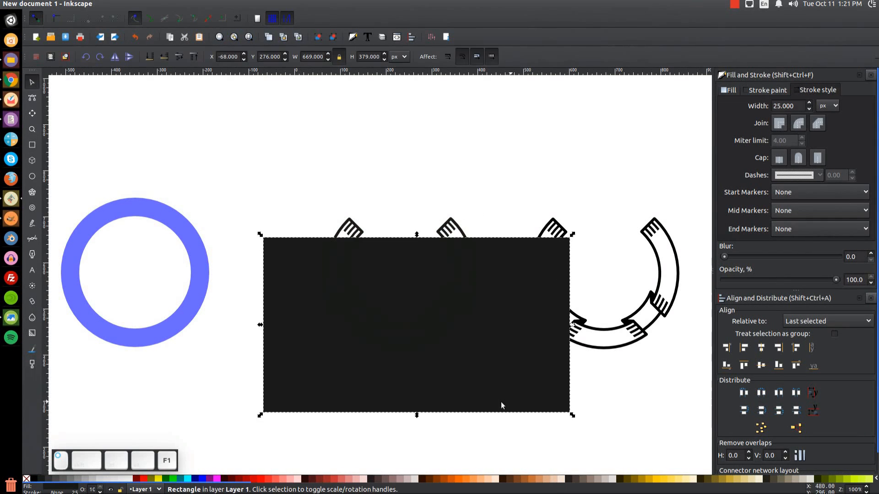
drag(391, 379, 326, 341)
Test outline colours on the ribbon against the rectangle, then delete the rectangle.
alt+click(387, 353)
click(180, 480)
click(173, 479)
click(232, 479)
click(309, 480)
drag(261, 339, 369, 418)
key(Delete)
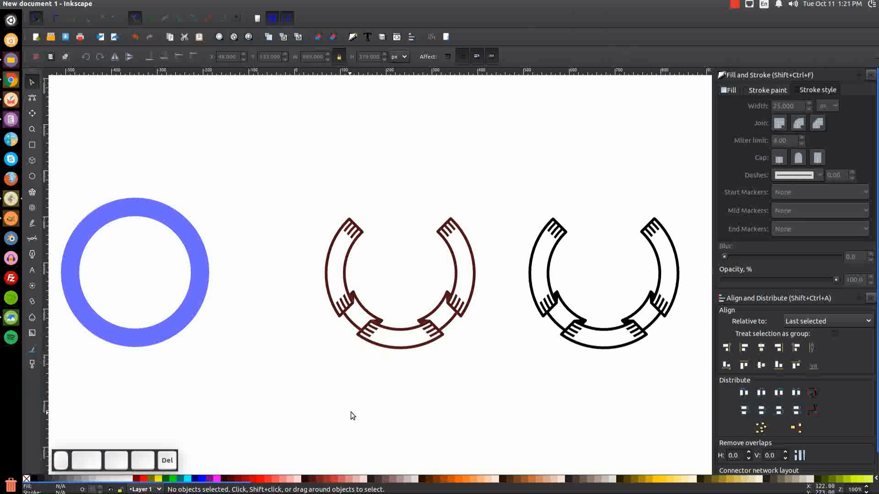
Colour the ribbon group 90% Gray and compare with the reference image.
click(384, 327)
click(46, 480)
click(94, 398)
click(9, 319)
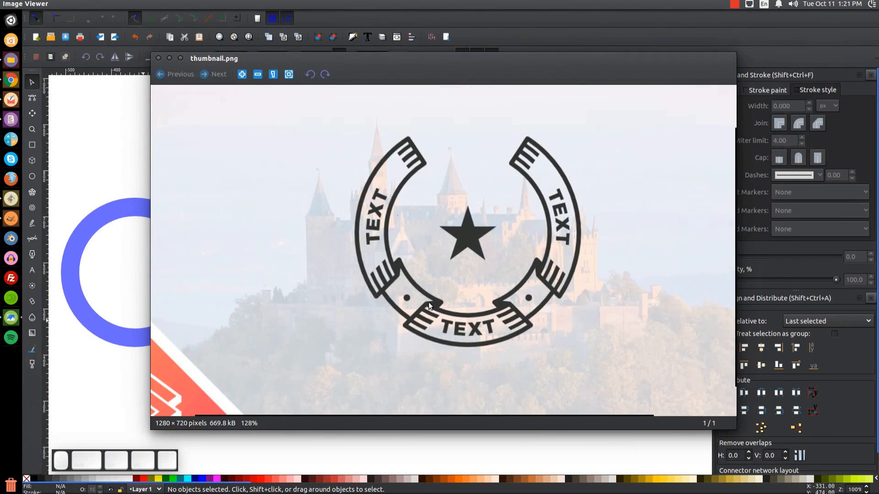
click(168, 58)
drag(519, 330, 501, 300)
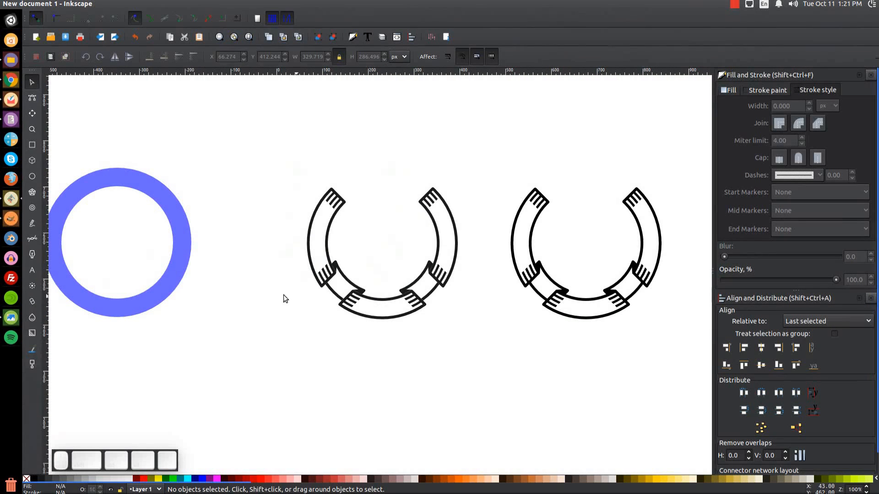
Fill the blue ring lime green and remove its stroke.
click(117, 185)
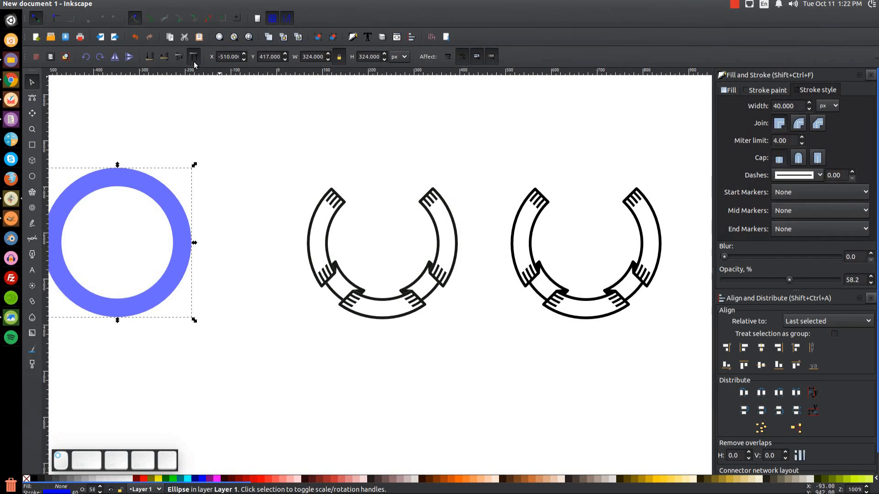
click(175, 479)
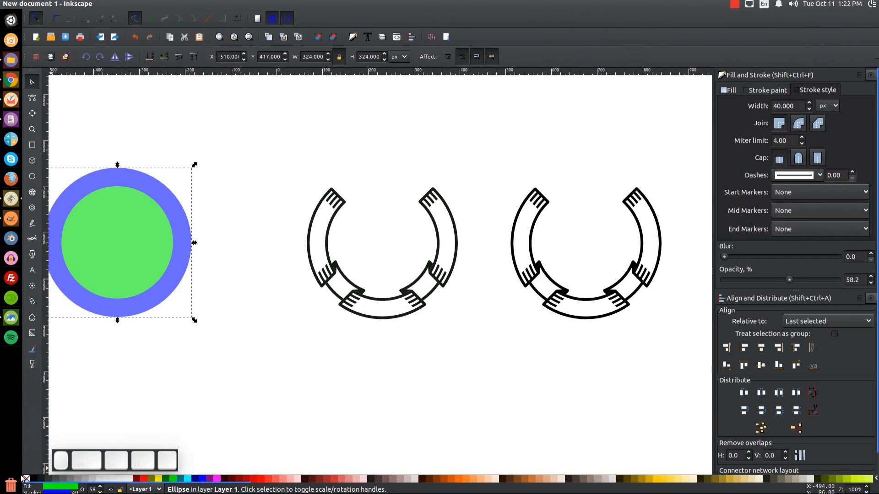
shift+click(26, 479)
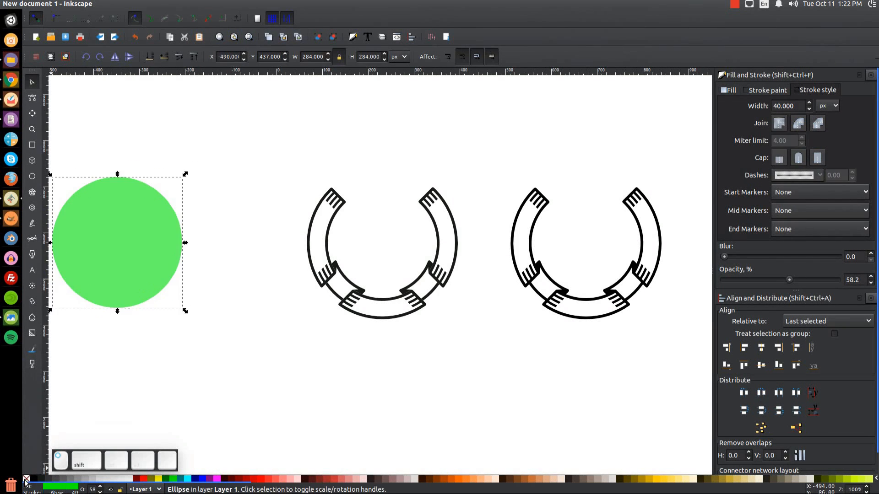
Centre the green circle on the left ribbon and shrink it to about 268 px.
shift+click(412, 304)
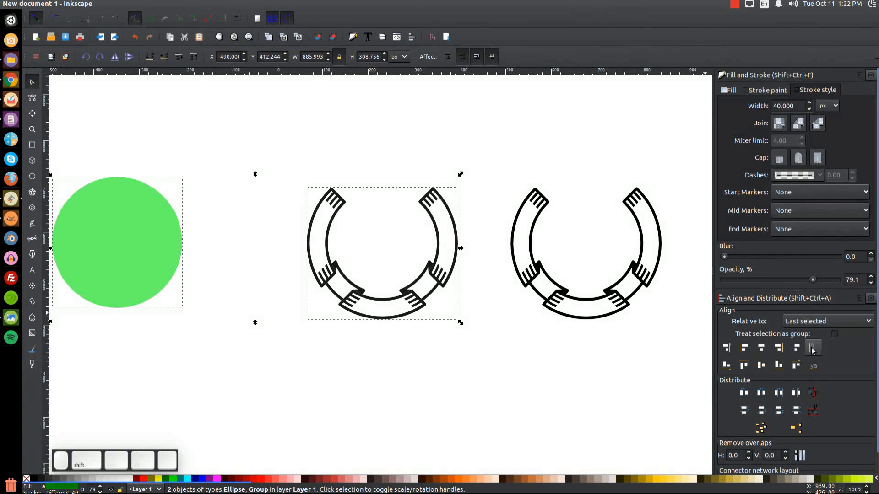
click(767, 354)
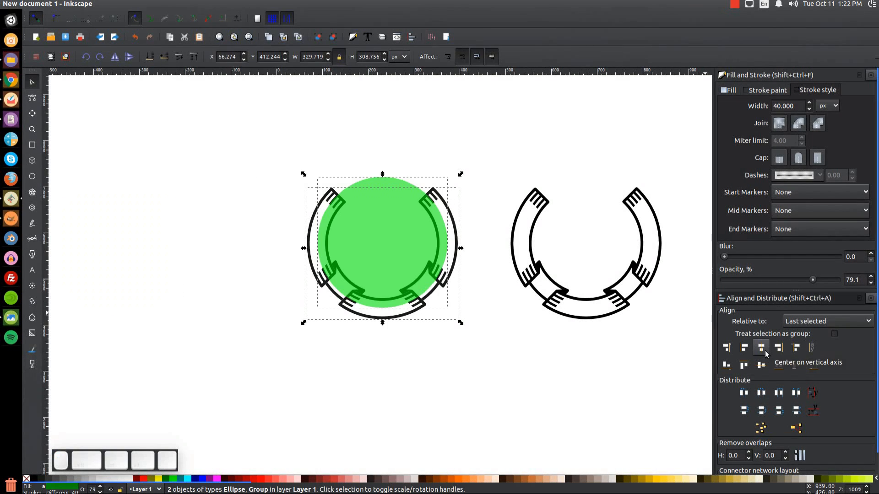
click(497, 383)
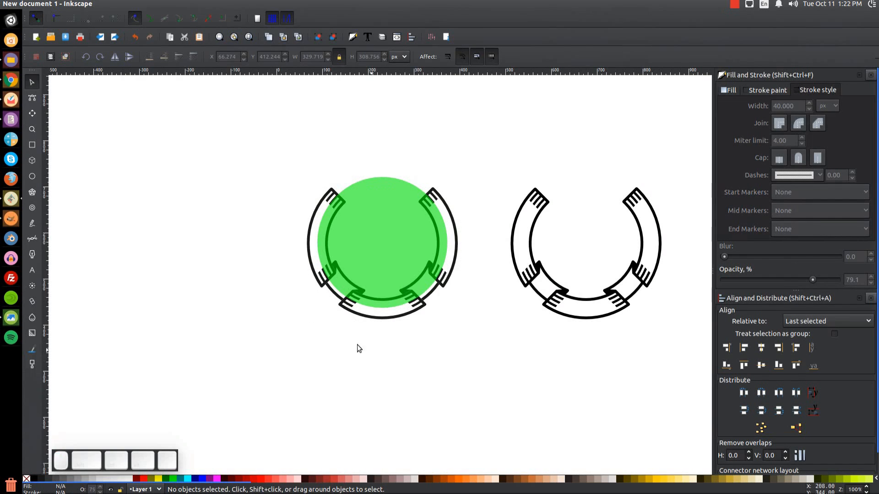
click(372, 238)
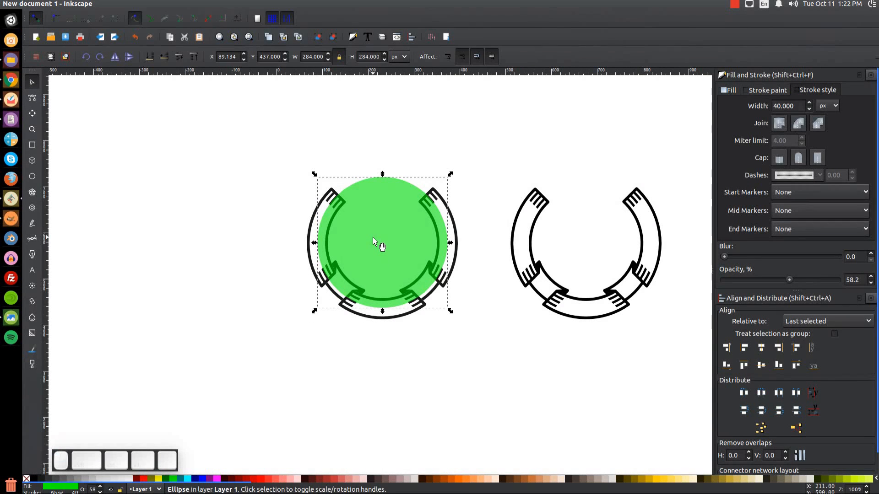
drag(452, 243, 449, 247)
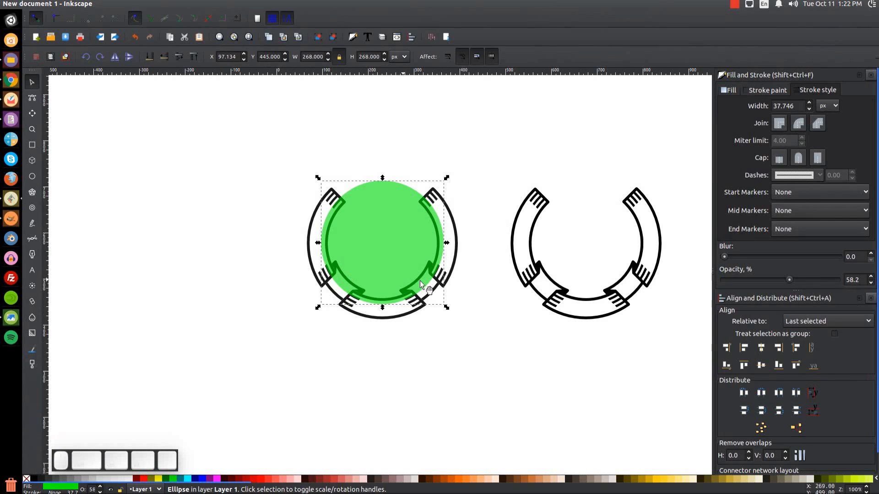
click(298, 419)
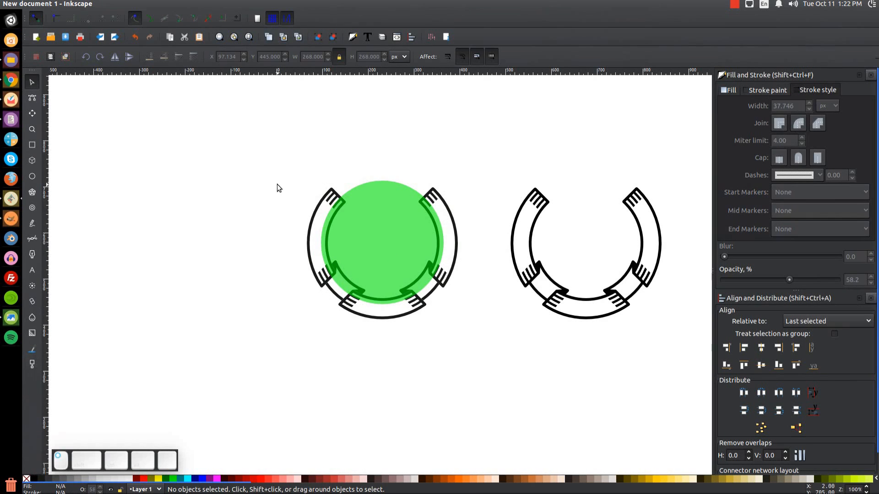
Create a 'TEXT' label below the ribbons.
click(37, 270)
click(305, 376)
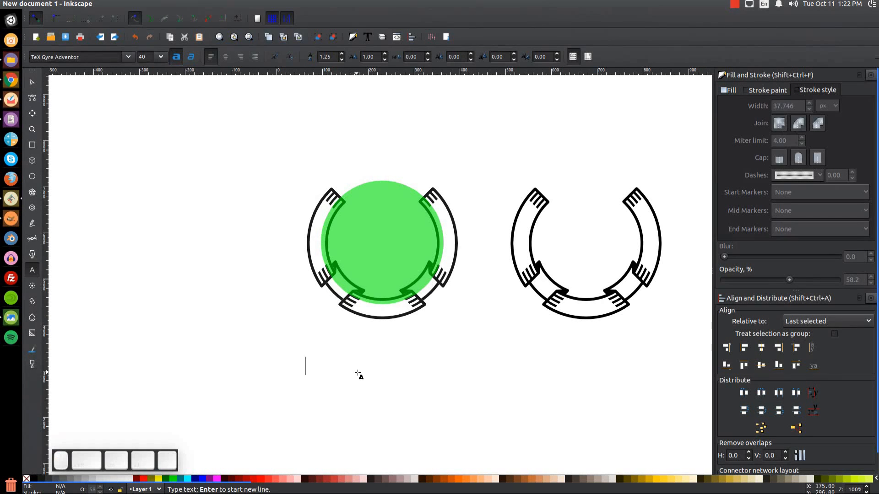
text(TEXT)
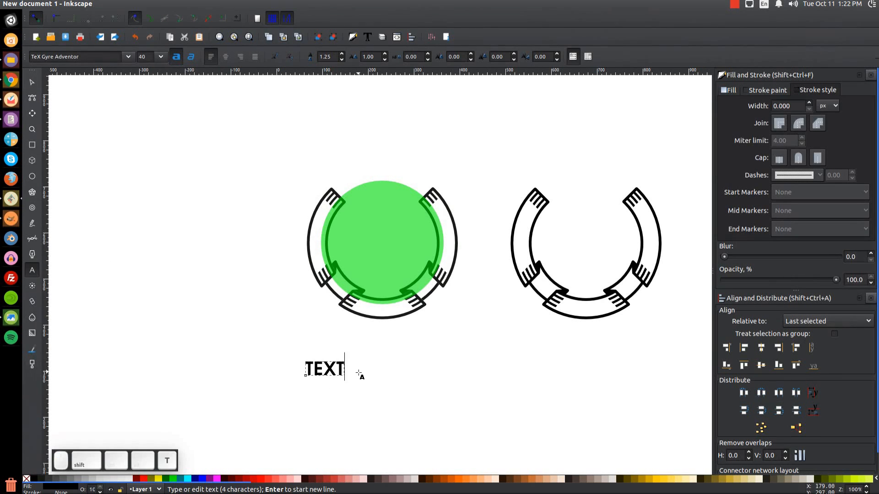
key(Escape)
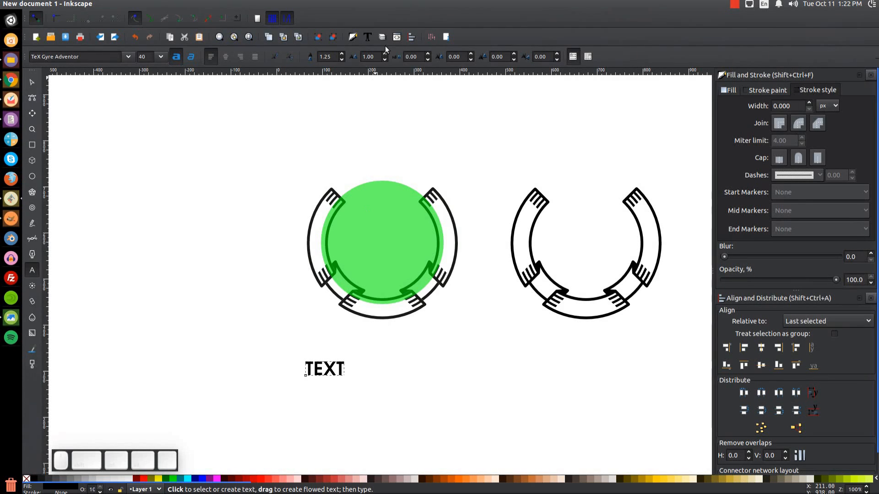
Apply Montserrat Ultra-Bold to the label in the Text and Font dialog.
click(369, 38)
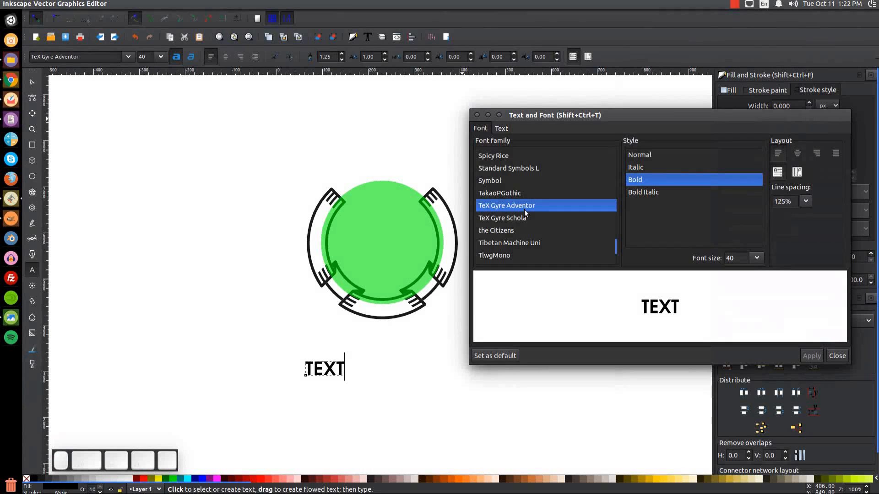
text(monts)
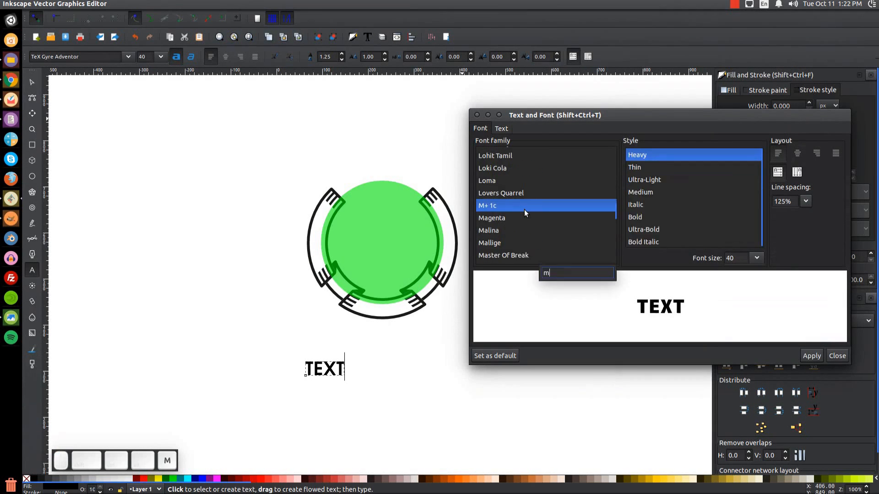
click(513, 207)
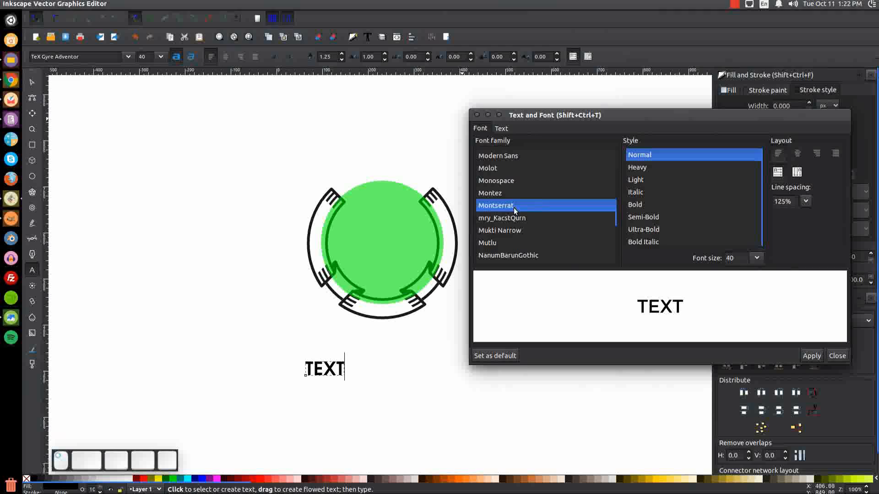
click(652, 230)
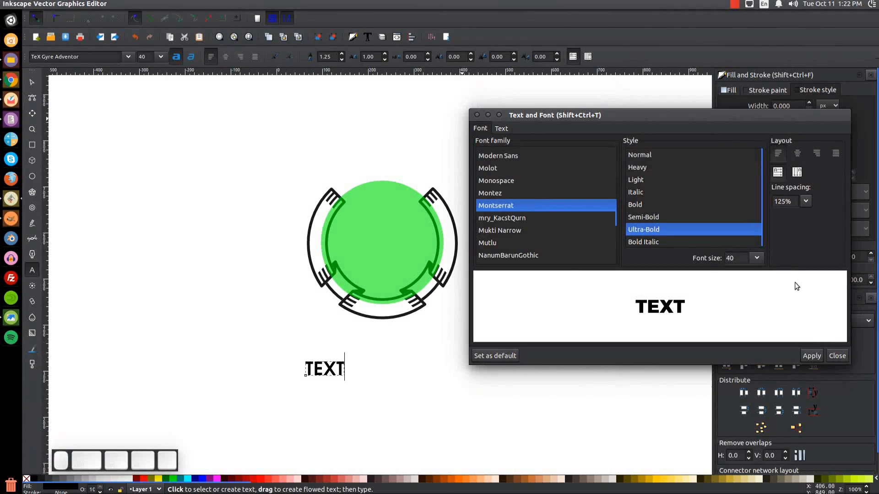
click(807, 352)
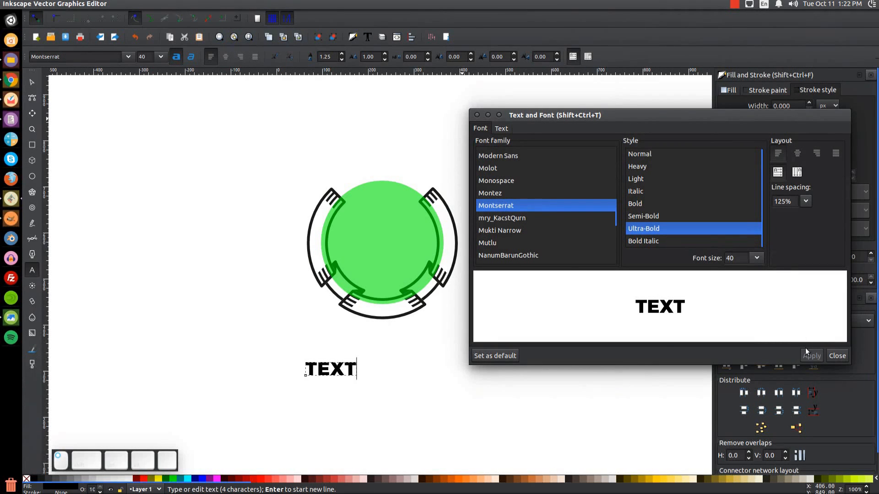
click(478, 115)
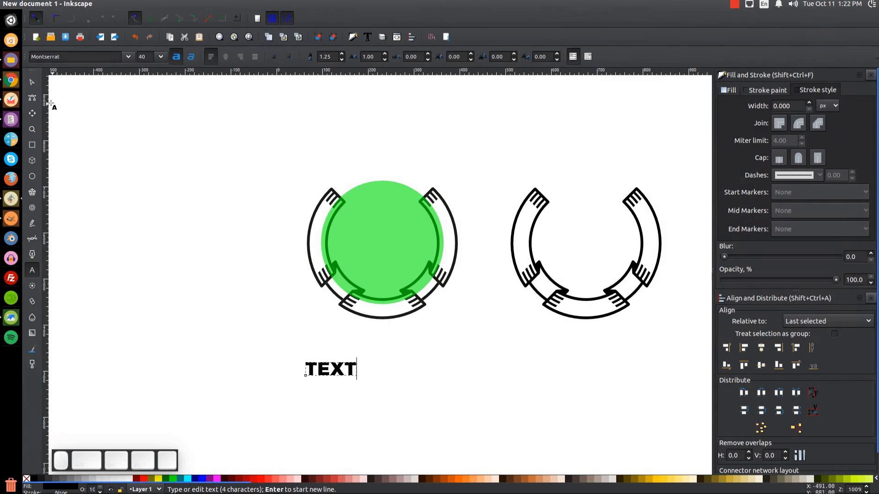
click(34, 83)
Move the label beside the circle and put a duplicate on the circle path.
drag(353, 378, 253, 239)
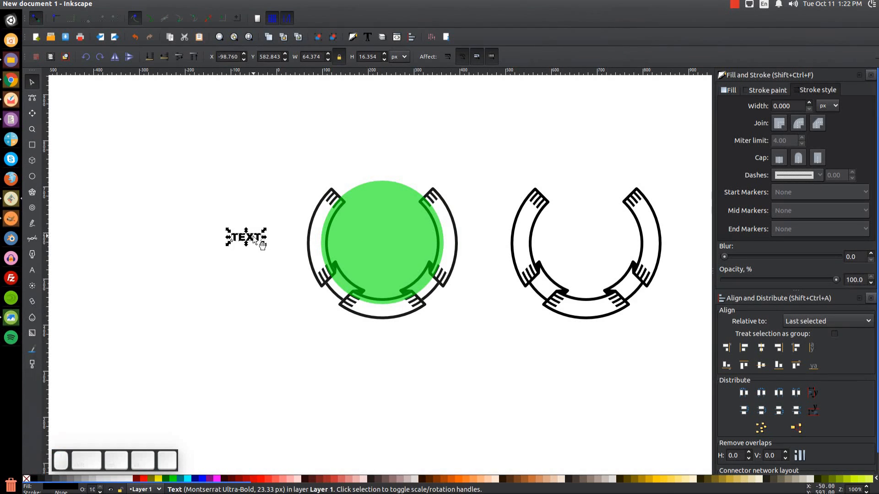
key(ctrl+d)
key(shift)
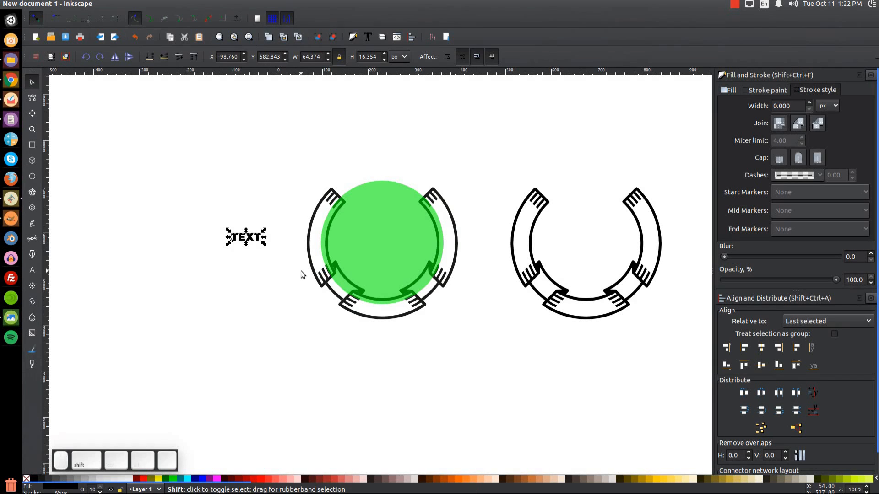
shift+click(383, 212)
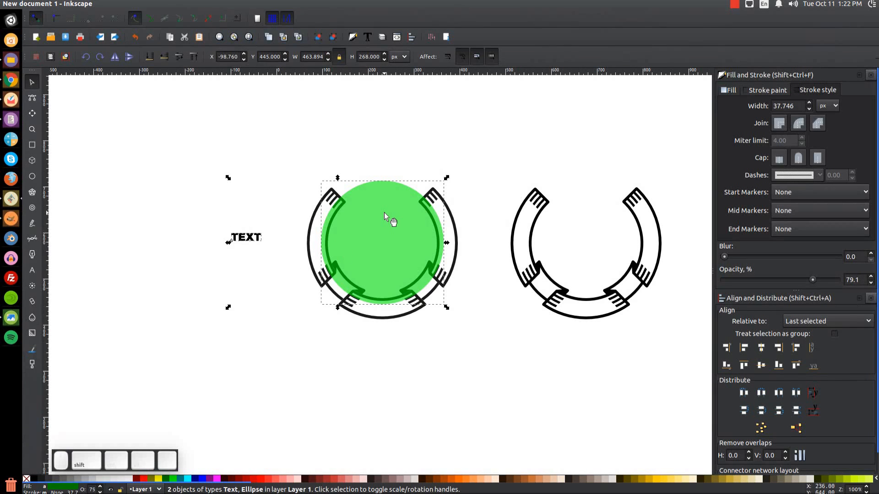
click(170, 4)
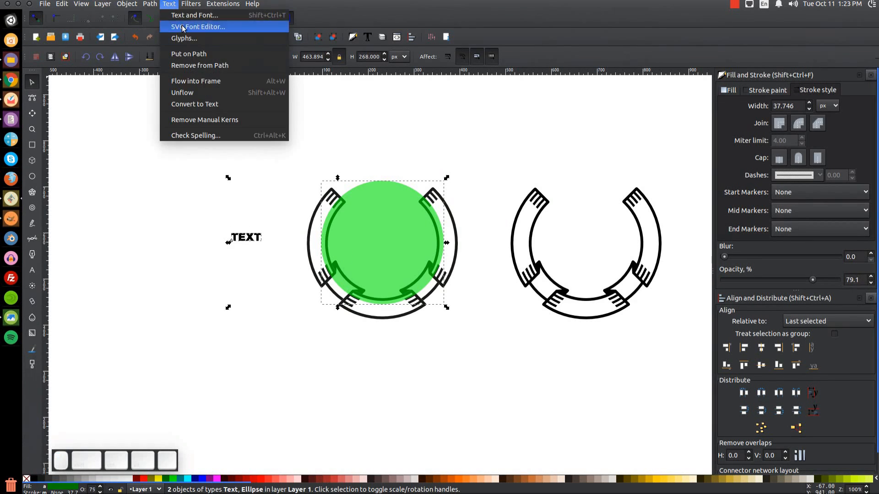
click(189, 54)
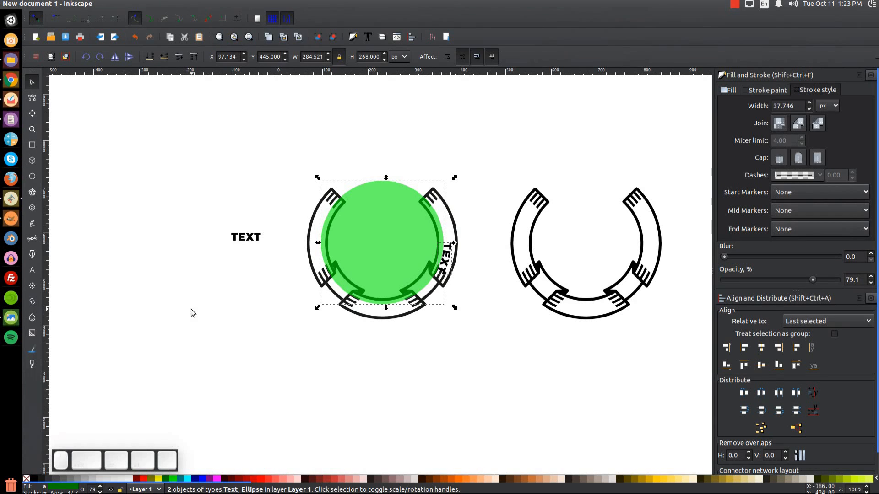
click(338, 432)
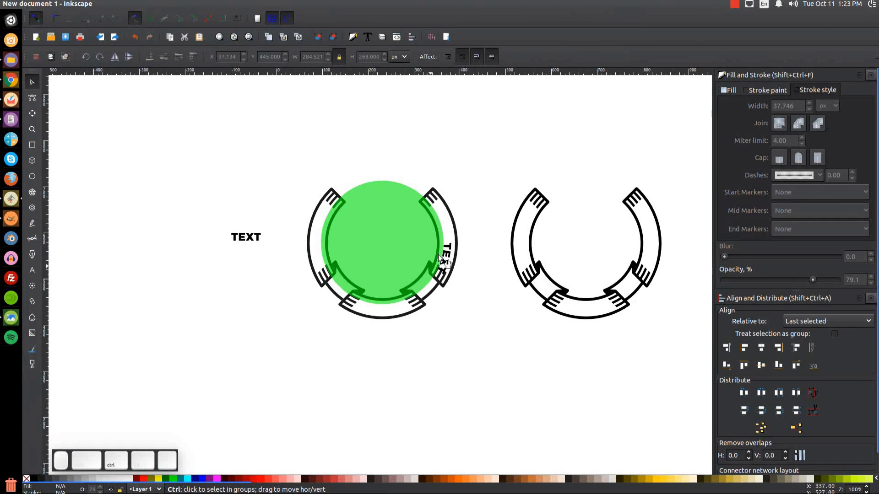
Rotate the green circle so the curved TEXT lands on the left ribbon segment.
ctrl+scroll(440, 257, up, 5)
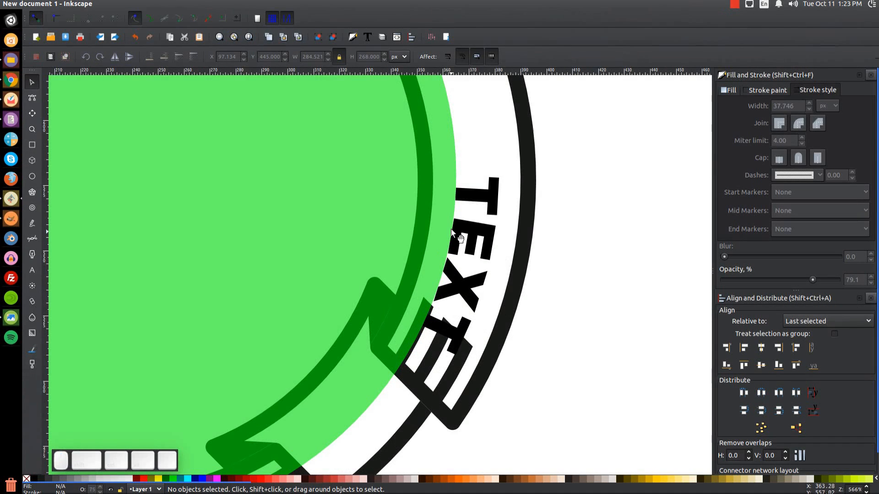
ctrl+scroll(372, 295, down, 6)
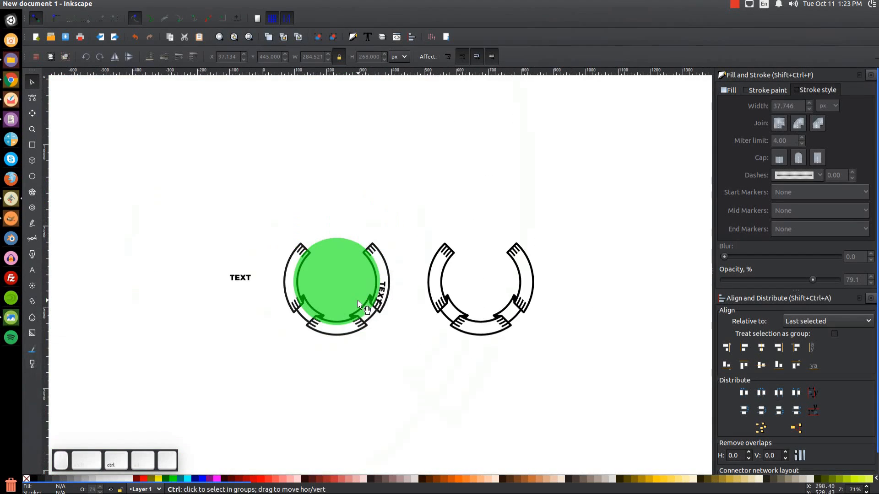
ctrl+scroll(365, 298, up, 2)
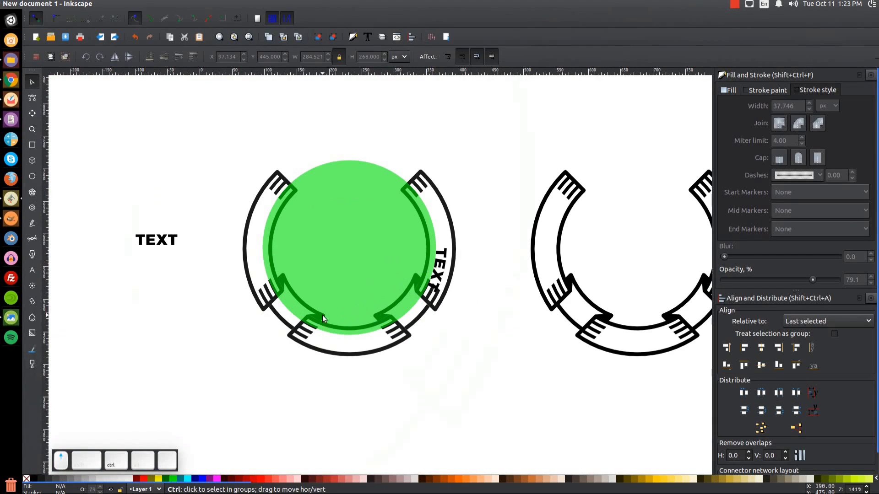
click(367, 208)
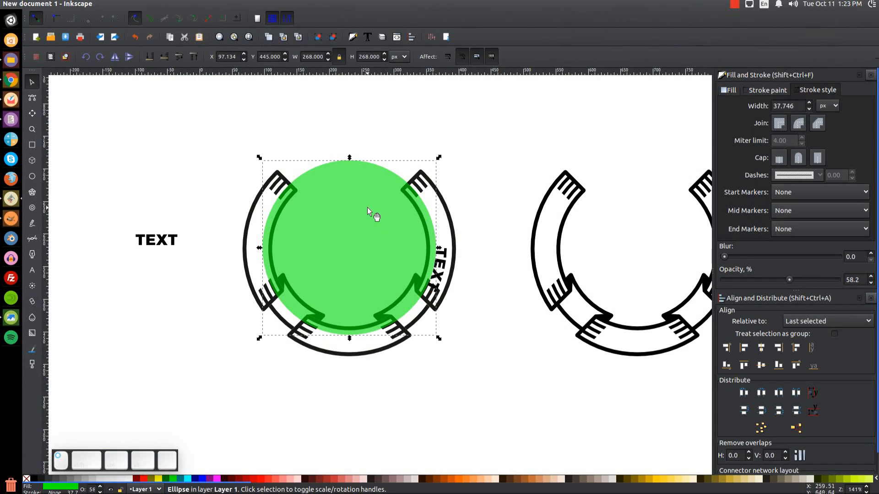
click(336, 191)
drag(260, 160, 407, 290)
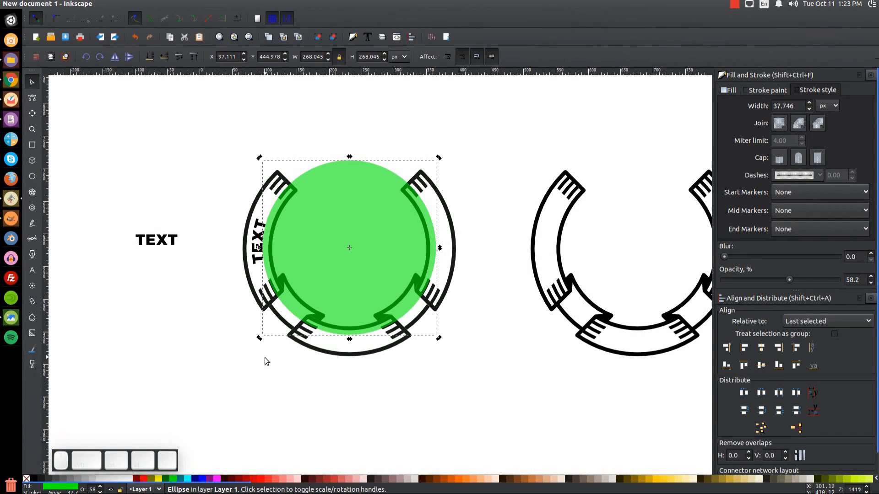
Convert the curved left TEXT into outline paths with Object to Path.
click(263, 232)
click(149, 4)
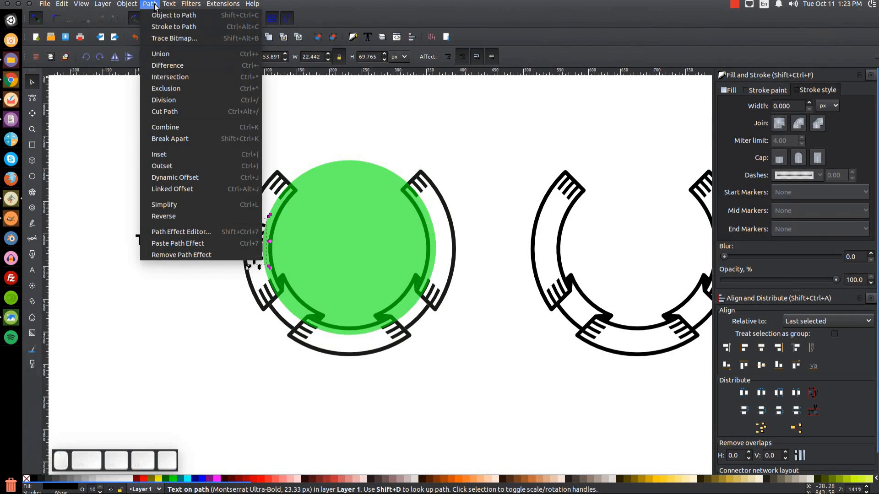
click(159, 16)
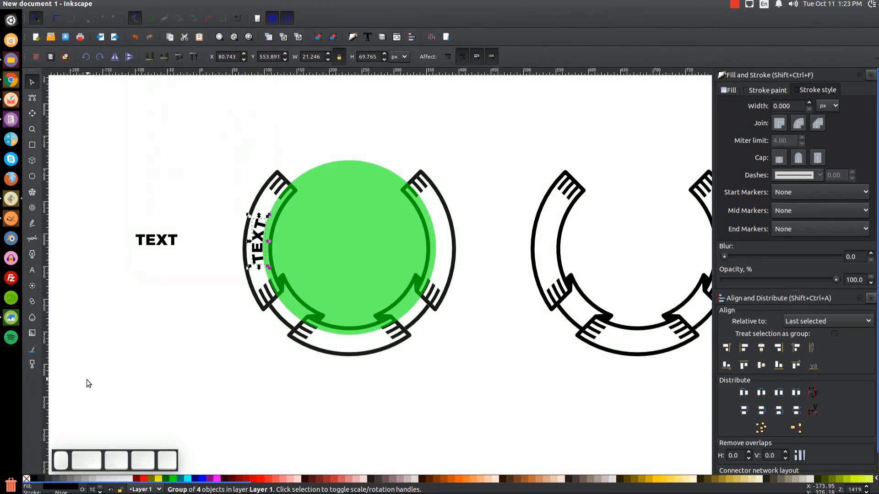
Duplicate the spare flat TEXT and put the copy on the green circle path.
drag(174, 240, 187, 166)
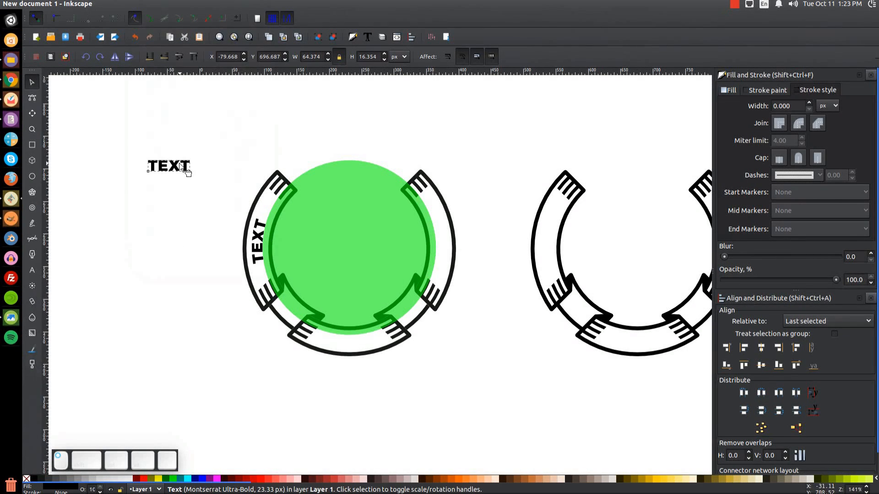
key(ctrl+d)
shift+click(373, 224)
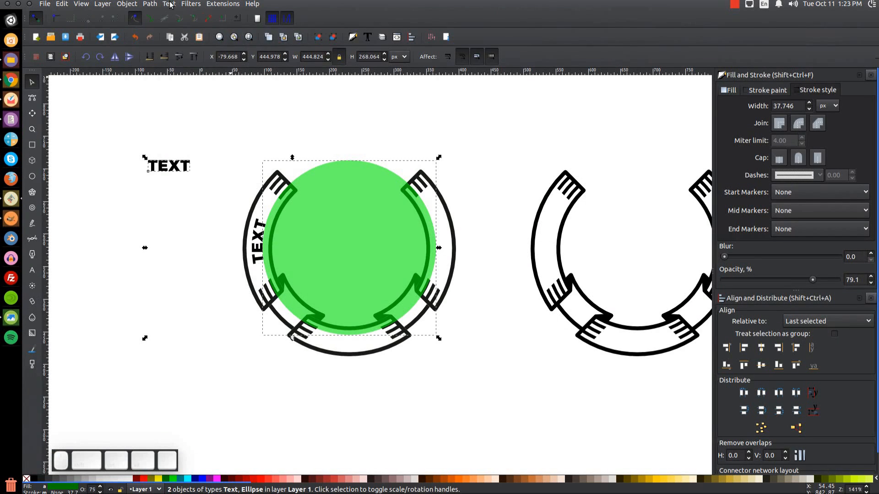
click(169, 5)
click(194, 55)
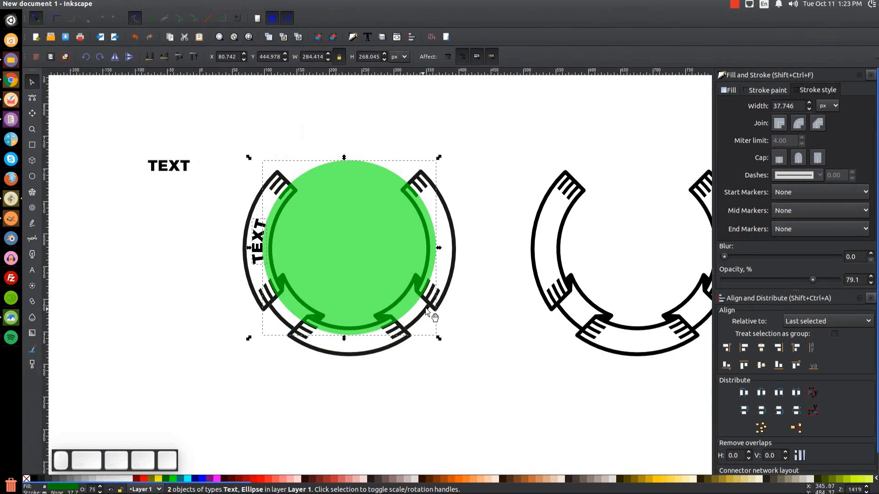
Rotate the green circle to carry the new TEXT onto the right segment.
click(501, 144)
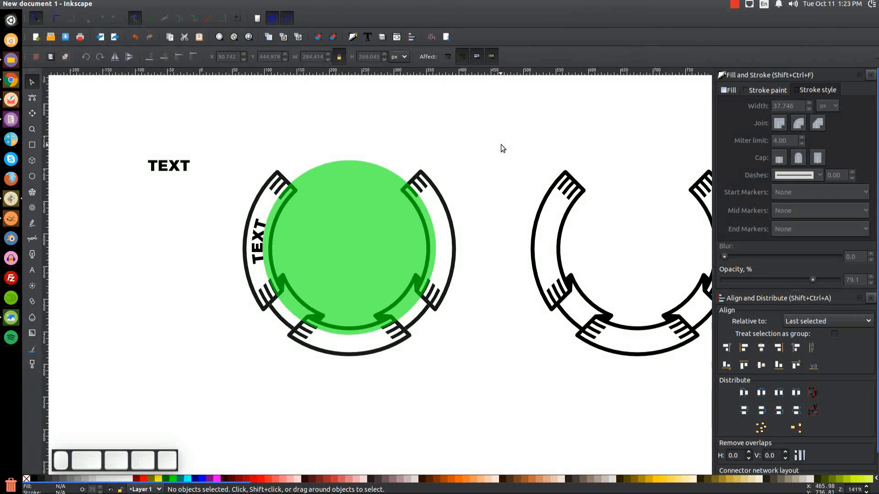
click(359, 198)
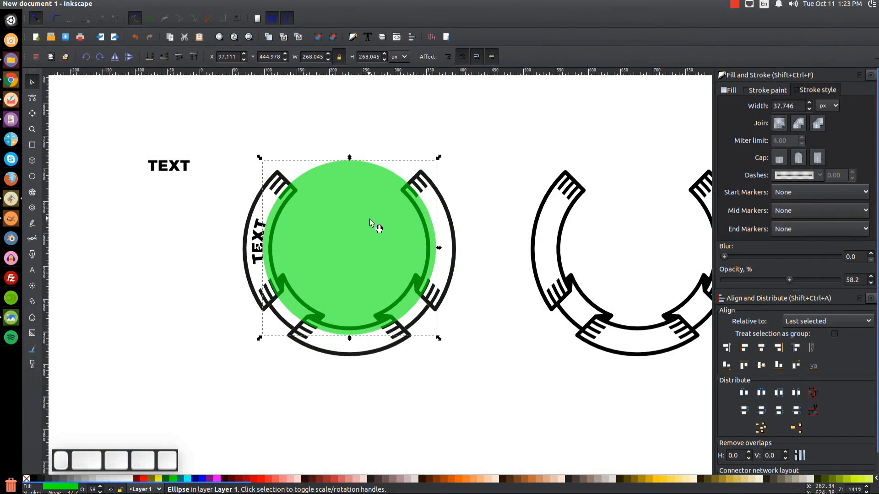
click(440, 155)
drag(440, 155, 289, 334)
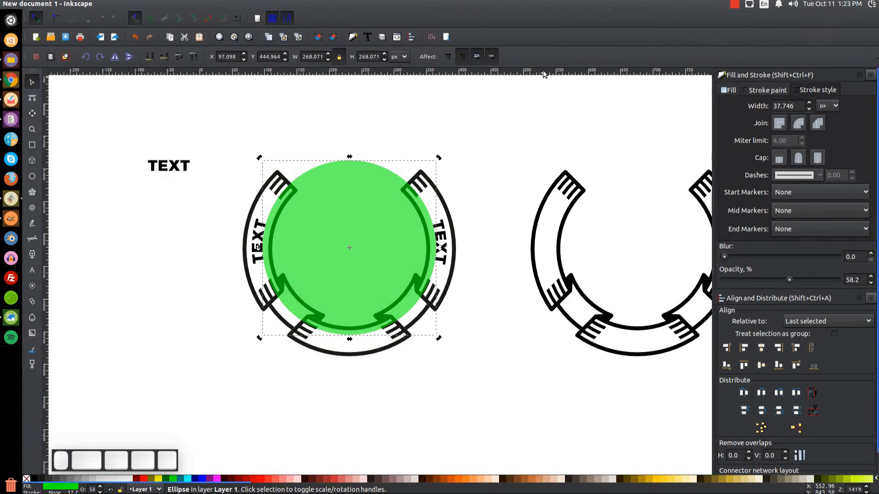
Level the right TEXT with the left one using a horizontal guide, then delete the guide.
drag(543, 70, 293, 218)
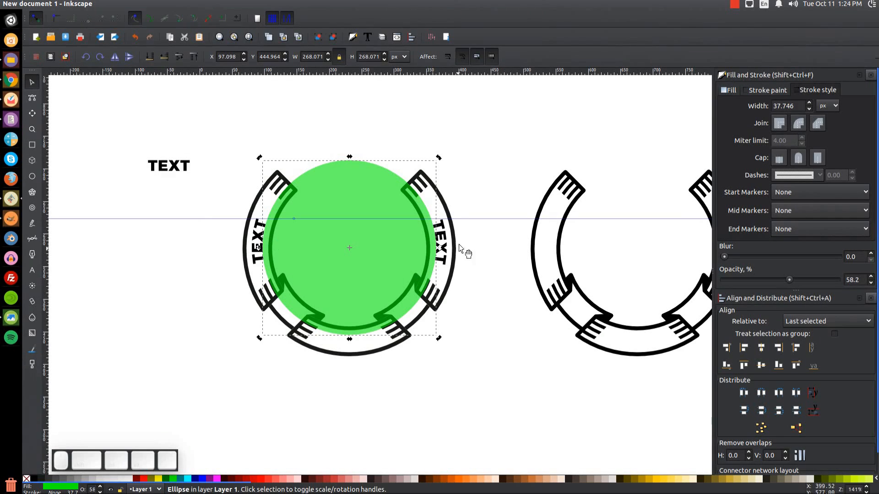
drag(438, 158, 440, 158)
click(505, 155)
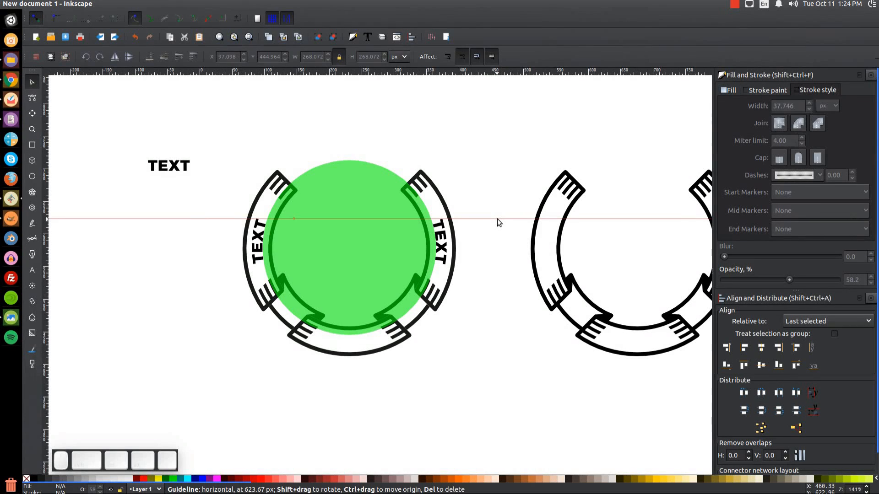
key(Delete)
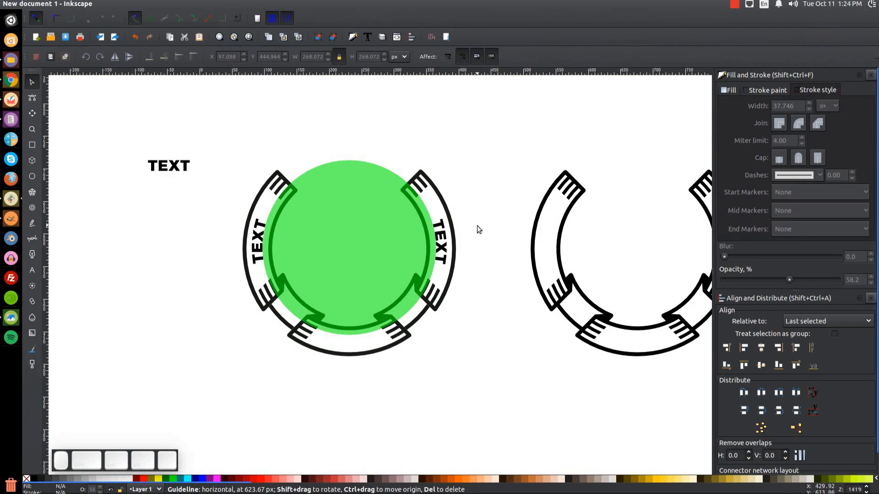
click(446, 243)
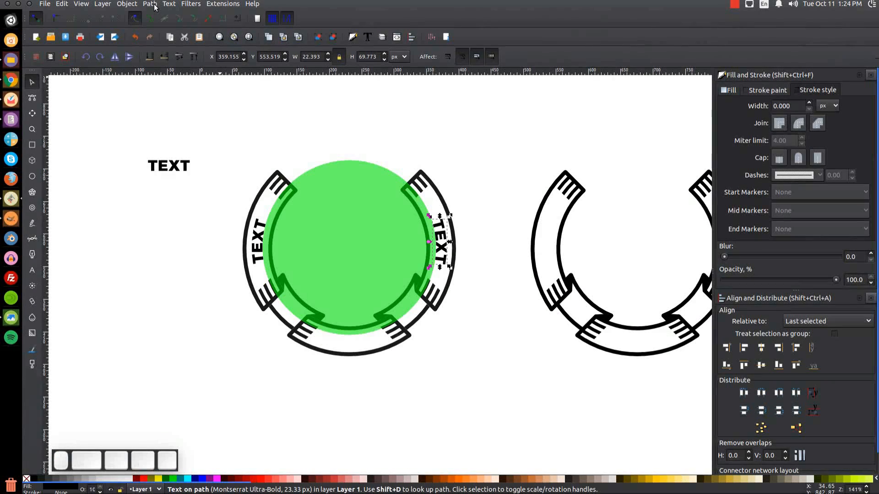
Convert the right curved TEXT to outline paths and check the reference badge image.
click(151, 4)
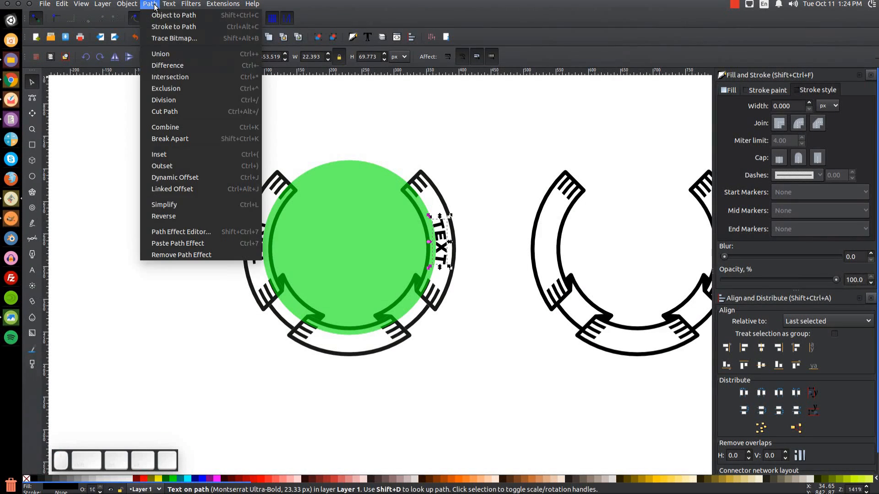
click(160, 14)
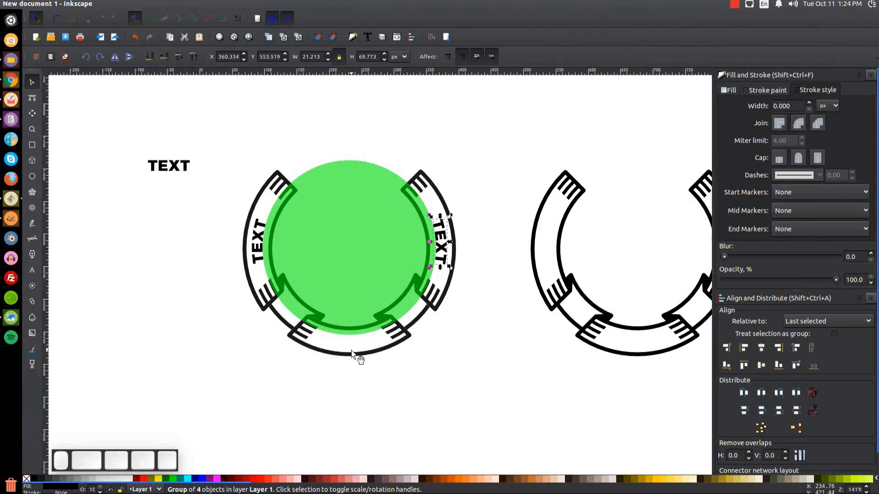
click(11, 317)
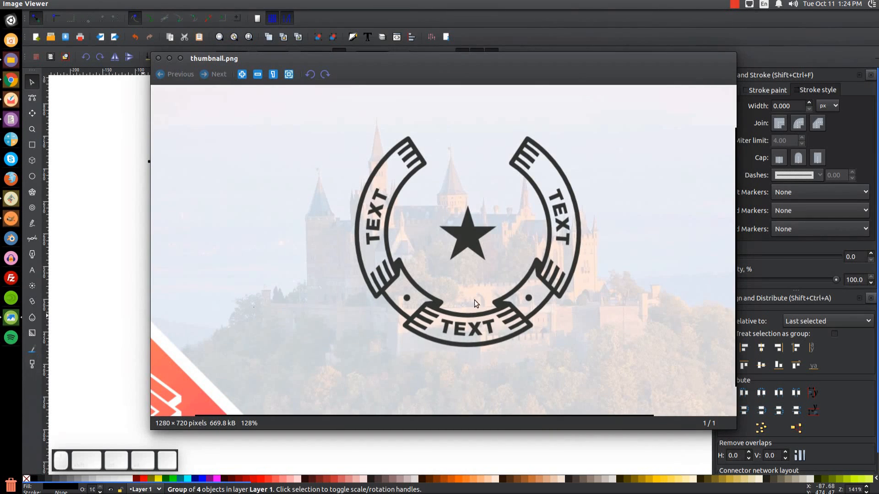
click(170, 59)
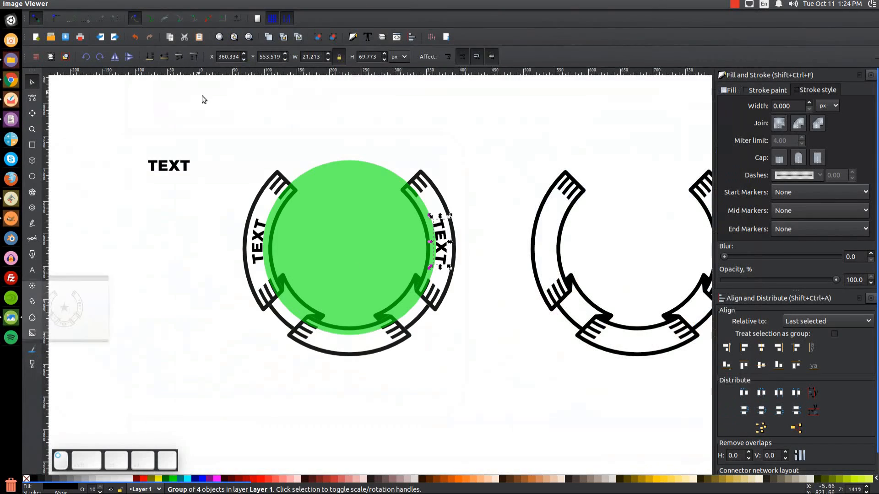
Scale the green guide circle evenly to about 303 px through the left and right ribbon segments.
click(354, 211)
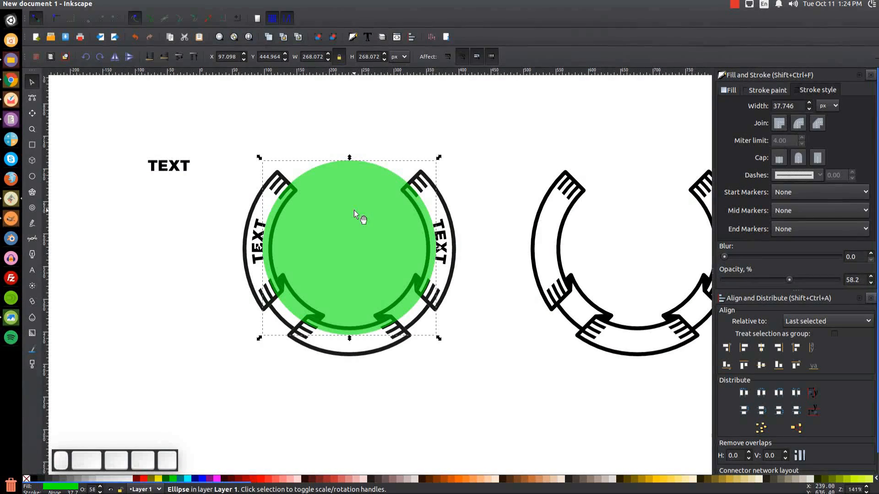
drag(438, 249, 451, 253)
scroll(443, 240, up, 5)
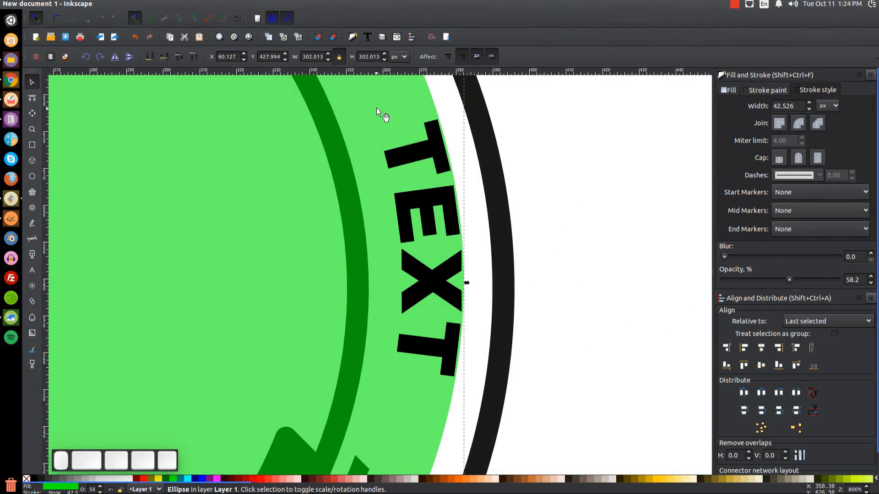
scroll(278, 292, down, 4)
drag(249, 300, 411, 295)
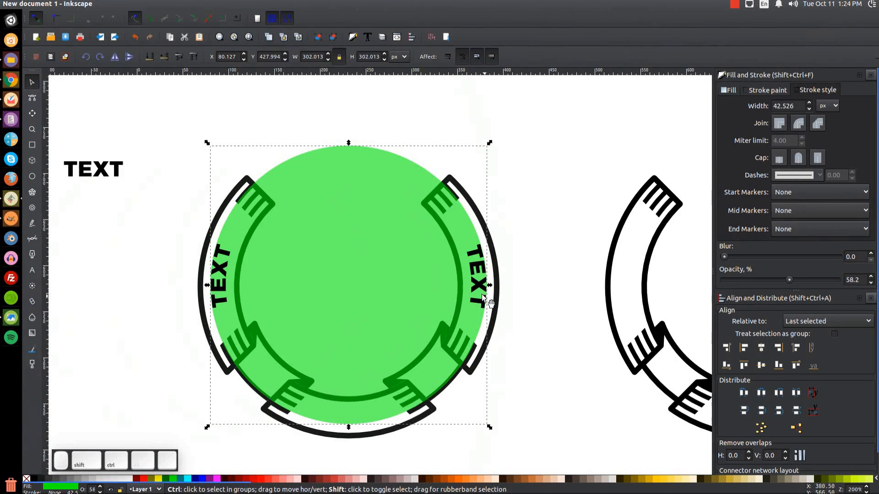
drag(487, 285, 490, 289)
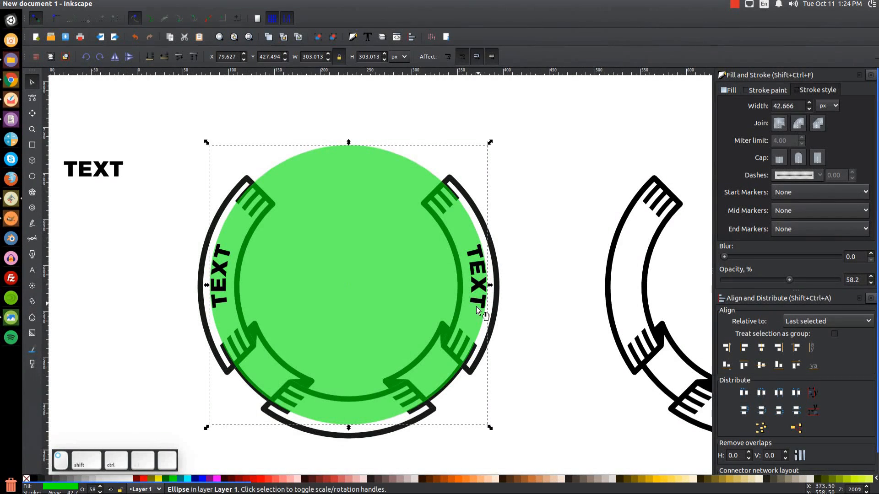
Flip the circle horizontally and shift the loose TEXT label slightly lower and right.
drag(452, 326, 477, 299)
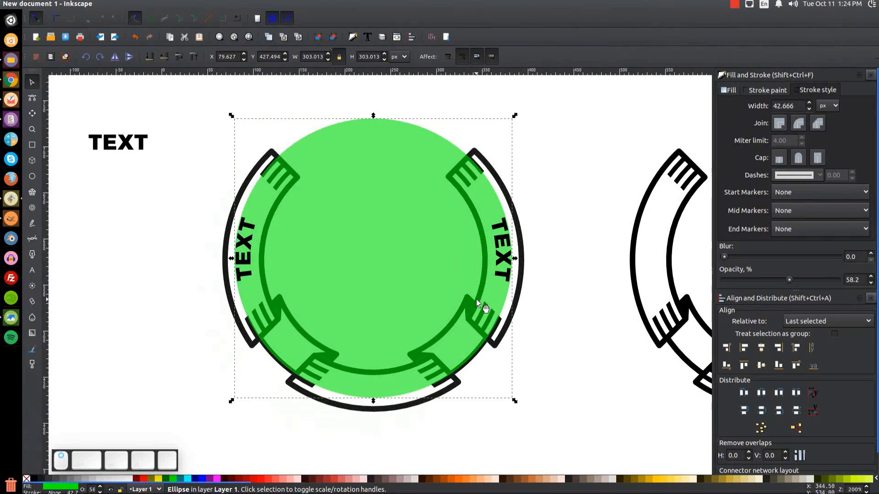
click(115, 57)
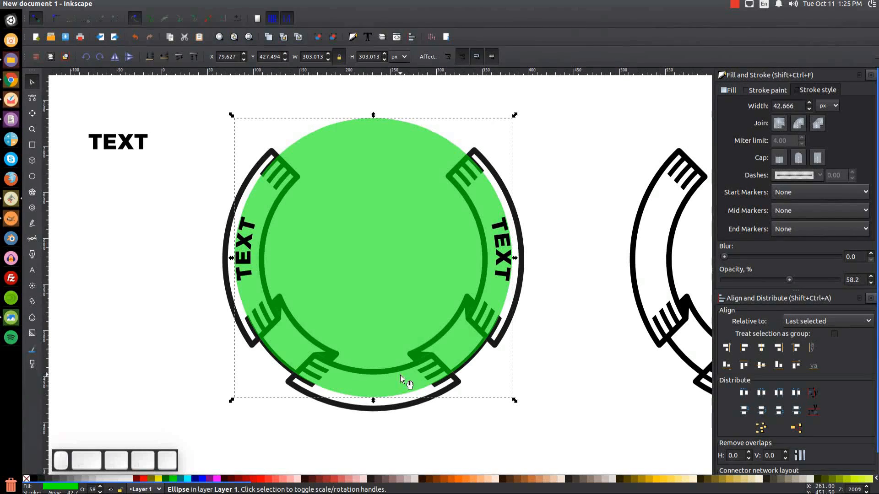
drag(122, 144, 143, 185)
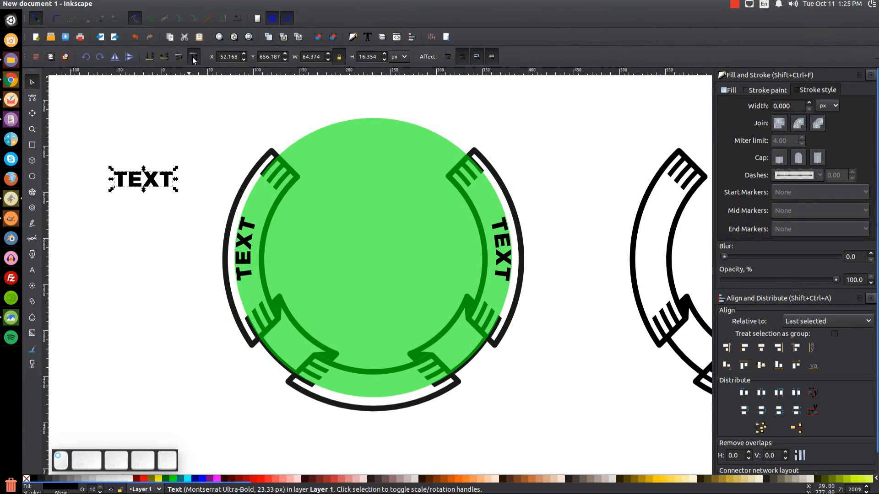
Put the loose TEXT label on the green circle's path with Text > Put on Path.
key(shift)
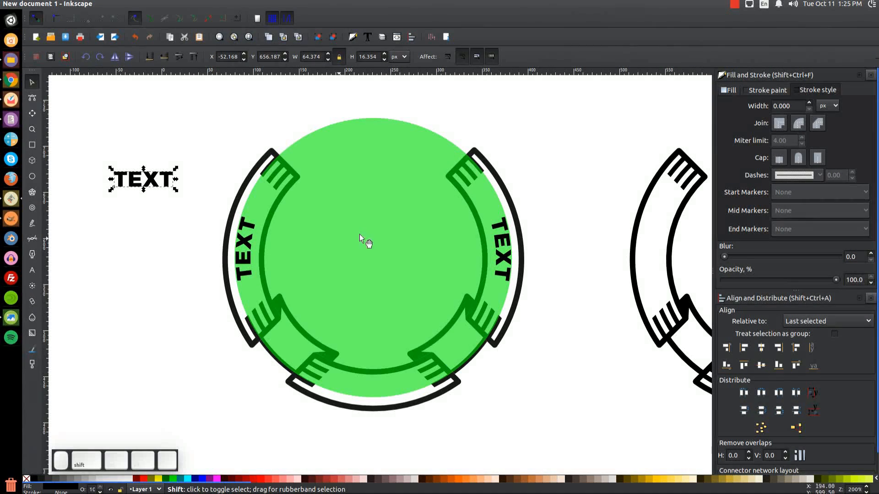
shift+click(400, 212)
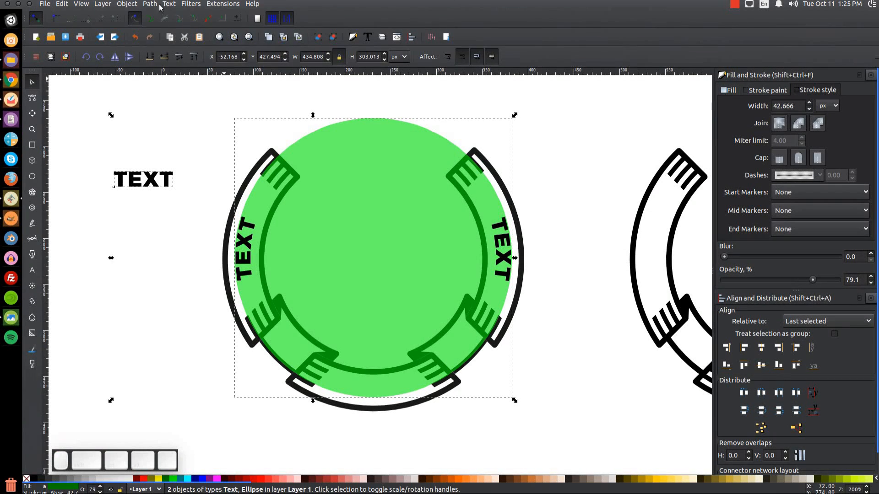
click(166, 4)
click(194, 54)
drag(413, 265, 396, 224)
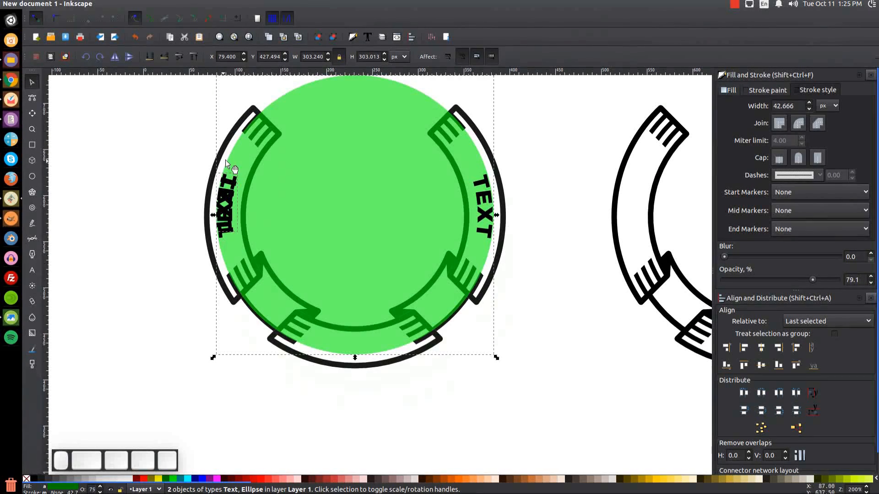
Rotate and flip the circle until TEXT reads upright and level along the bottom ribbon segment.
click(575, 199)
drag(401, 275, 413, 323)
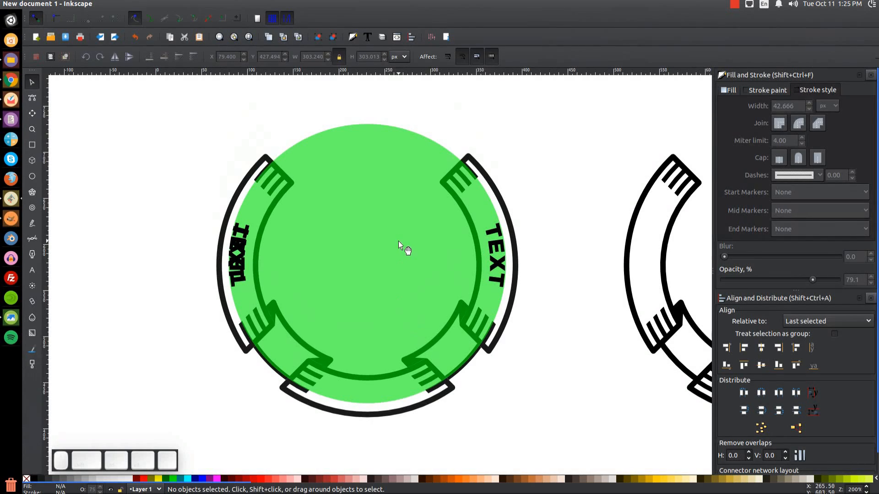
click(379, 228)
click(370, 235)
drag(507, 407, 497, 131)
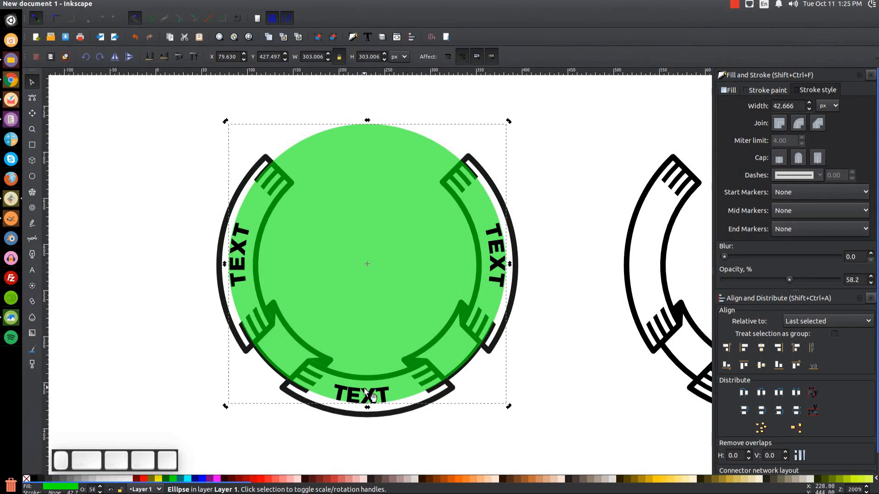
click(115, 57)
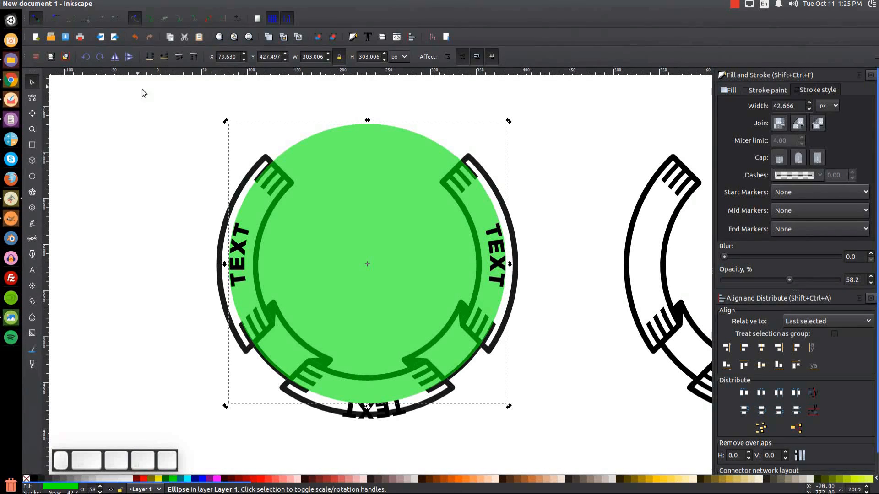
drag(508, 405, 499, 409)
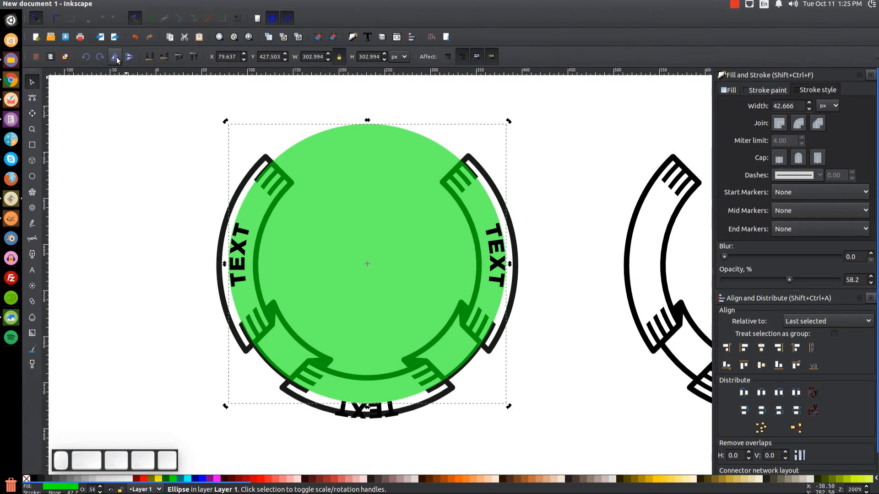
click(115, 57)
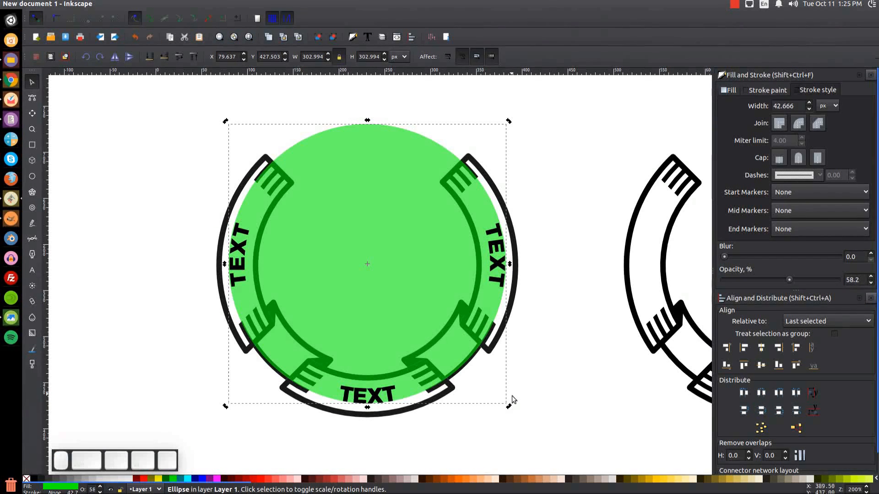
drag(509, 408, 503, 412)
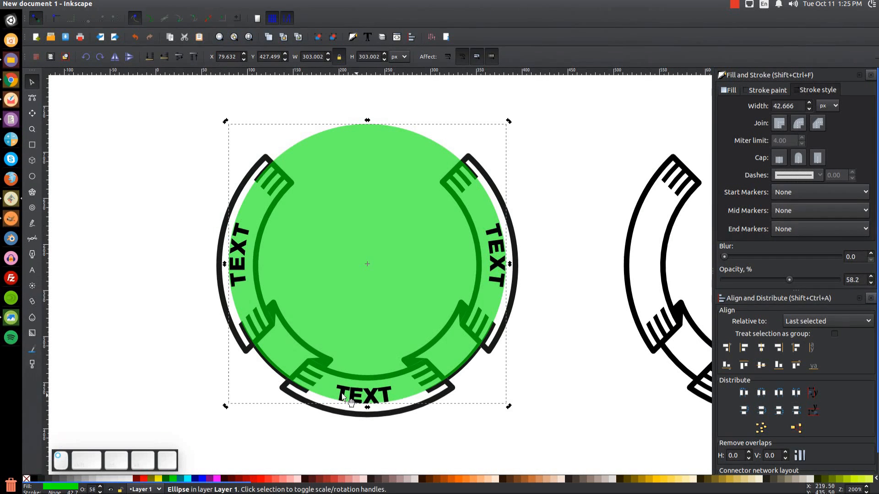
click(375, 397)
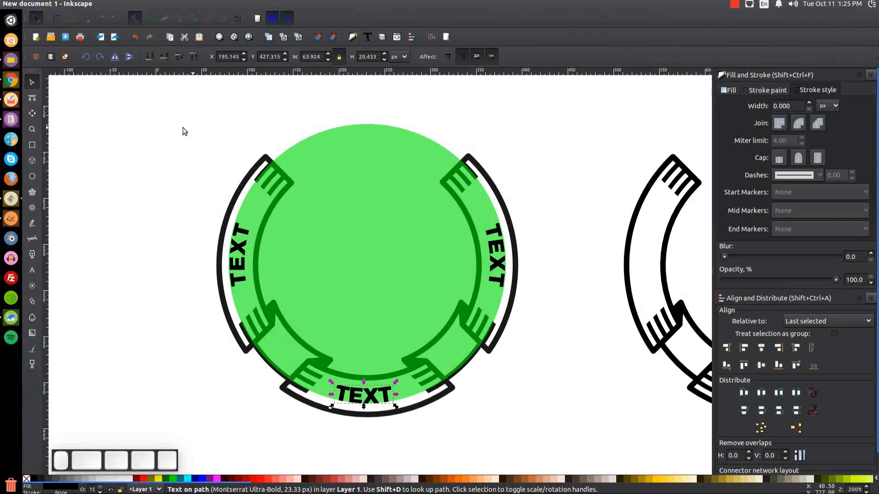
Raise the bottom TEXT's letter spacing from 0.58 to 3.06 px.
click(32, 274)
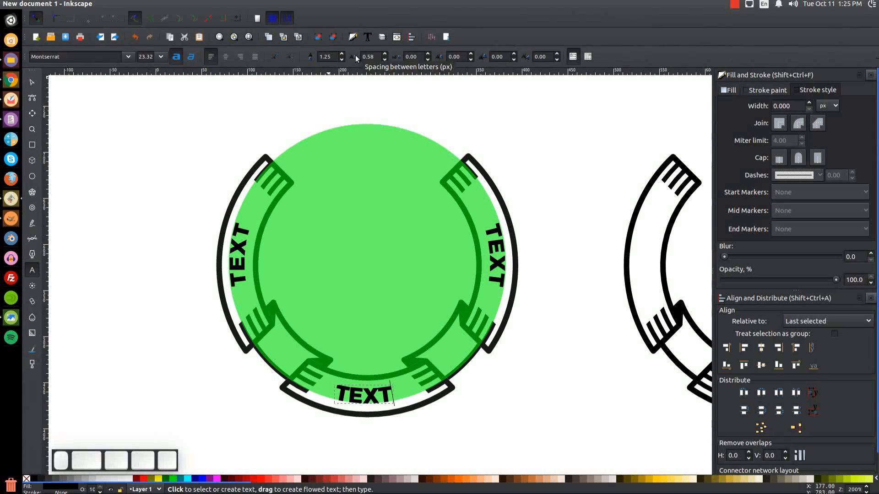
click(385, 54)
click(385, 55)
click(385, 54)
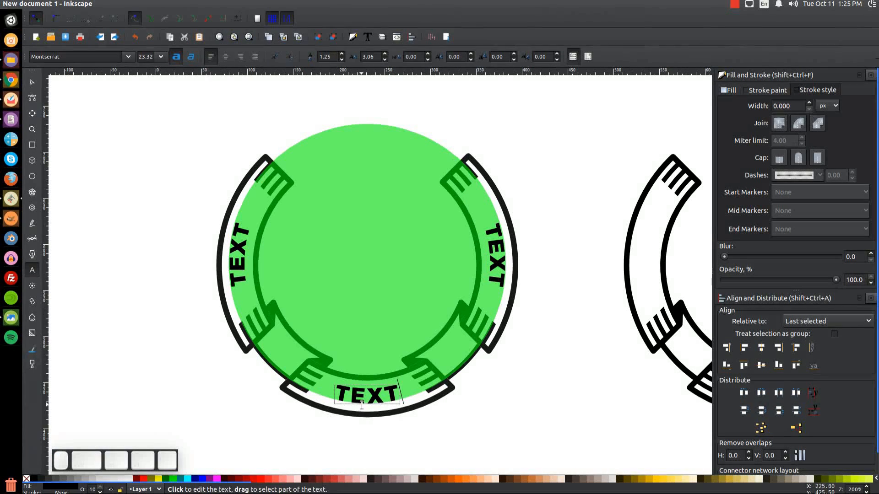
click(34, 82)
click(402, 147)
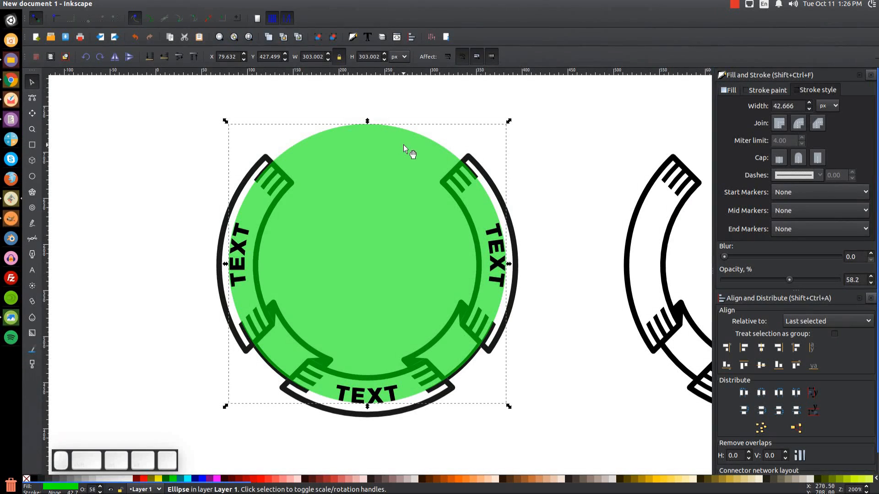
Nudge the circle's rotation, convert the bottom TEXT to outline paths, and delete the green circle.
click(400, 147)
drag(507, 122, 511, 119)
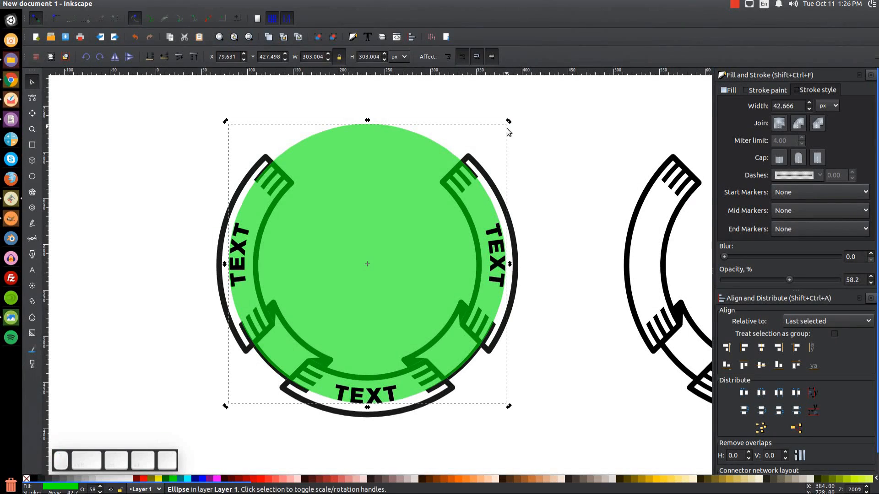
click(391, 398)
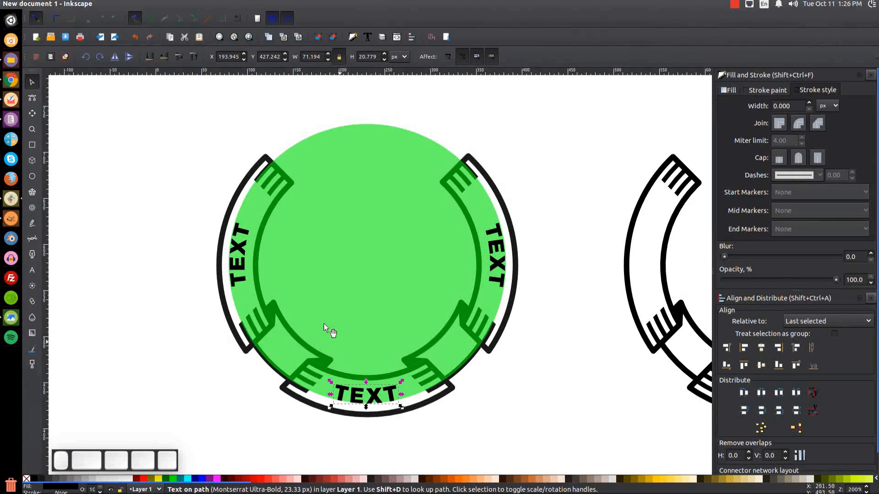
click(149, 4)
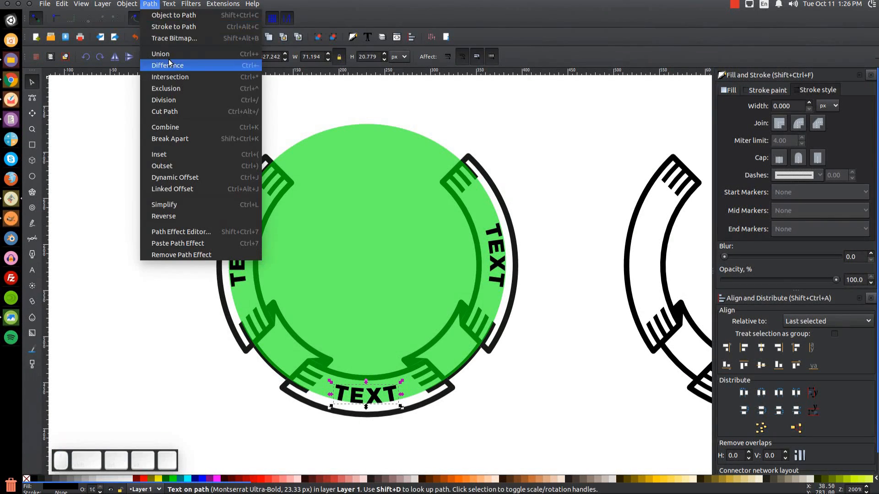
click(173, 15)
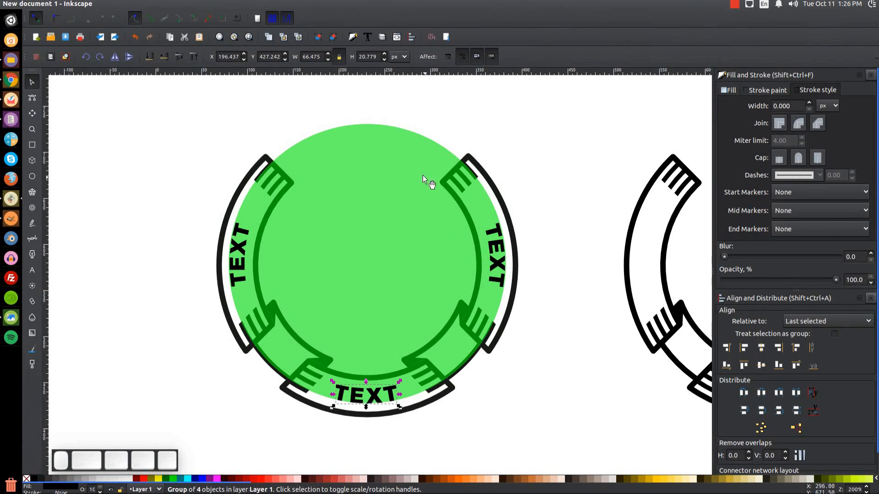
click(411, 167)
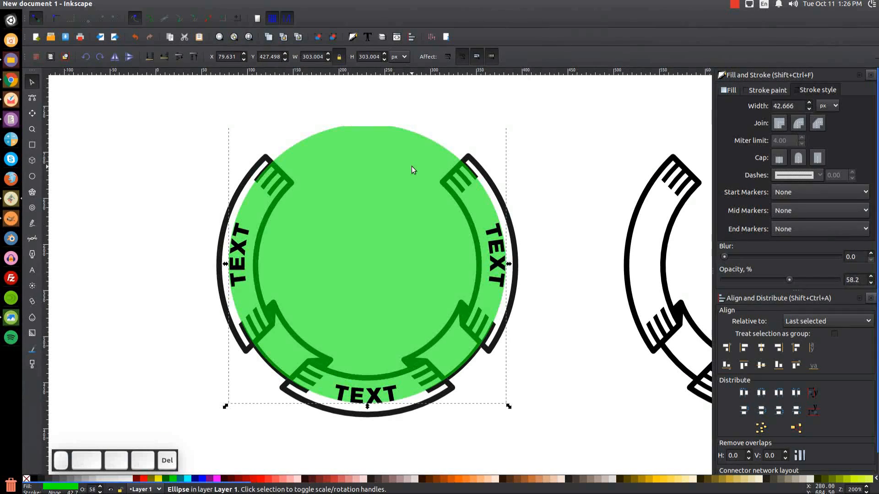
key(Delete)
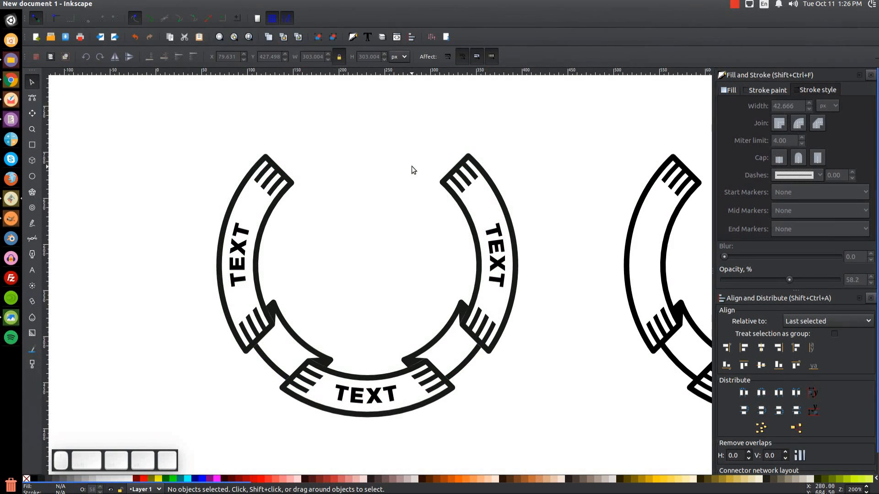
Group the lettered ribbon's parts into one group of 4 and place it below the plain badge.
key(1)
drag(304, 374, 284, 328)
drag(457, 371, 246, 108)
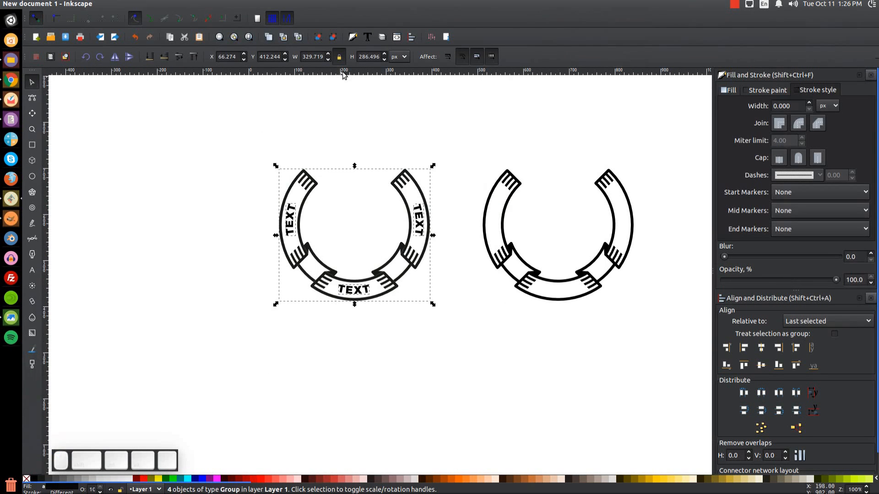
click(319, 40)
drag(386, 304, 442, 373)
click(545, 373)
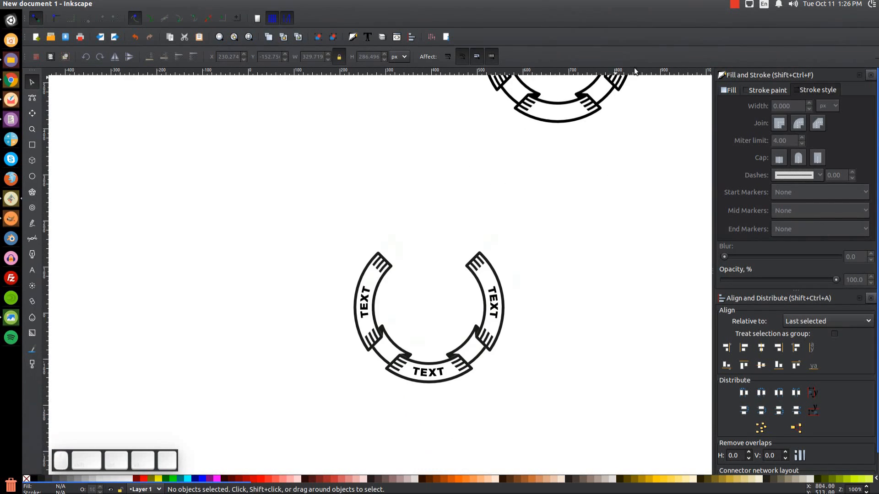
click(734, 5)
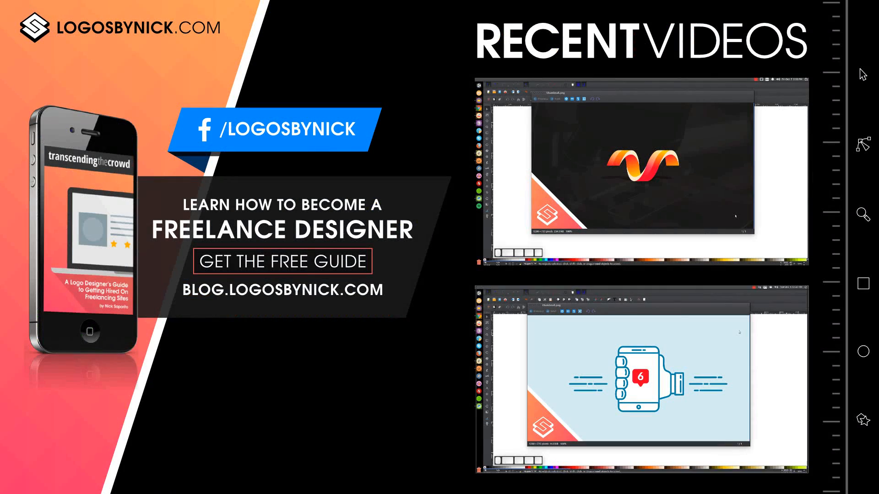